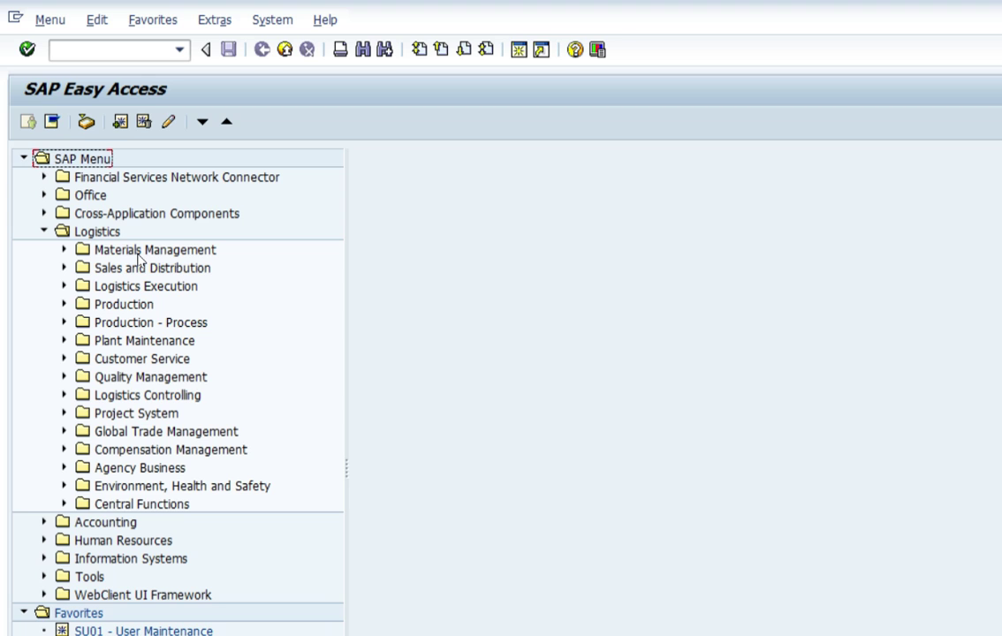
# Expand Sales and Distribution under Logistics, down to the order transactions of the Sales folder
pyautogui.click(73, 40)
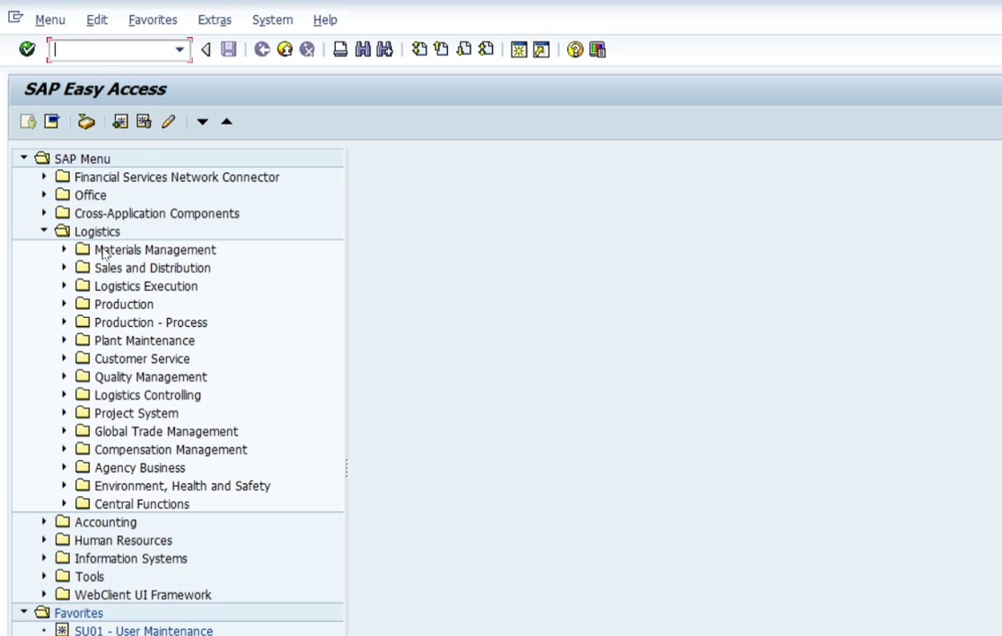
pyautogui.click(63, 268)
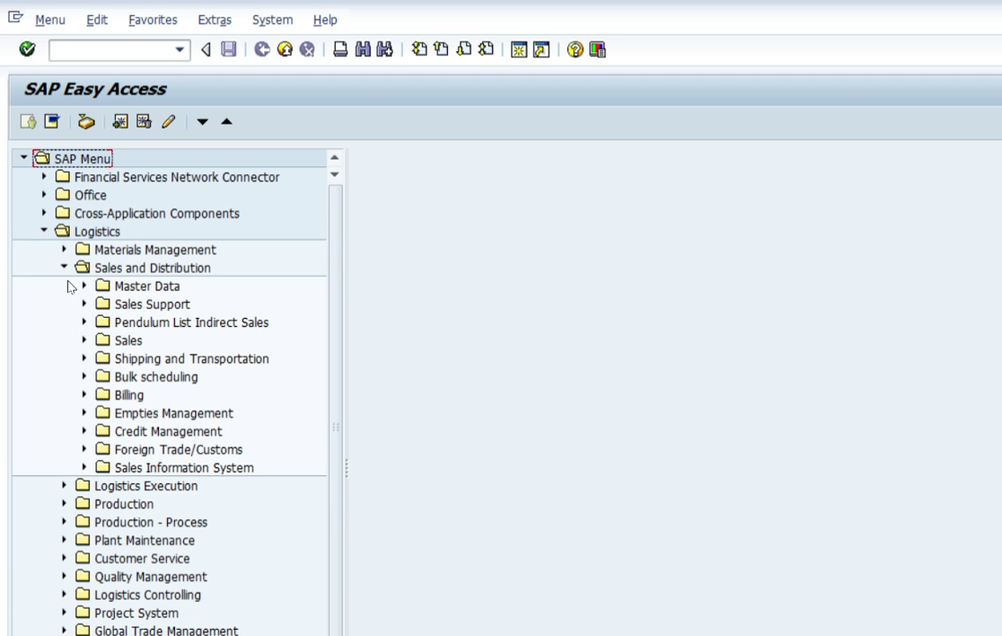
pyautogui.click(84, 340)
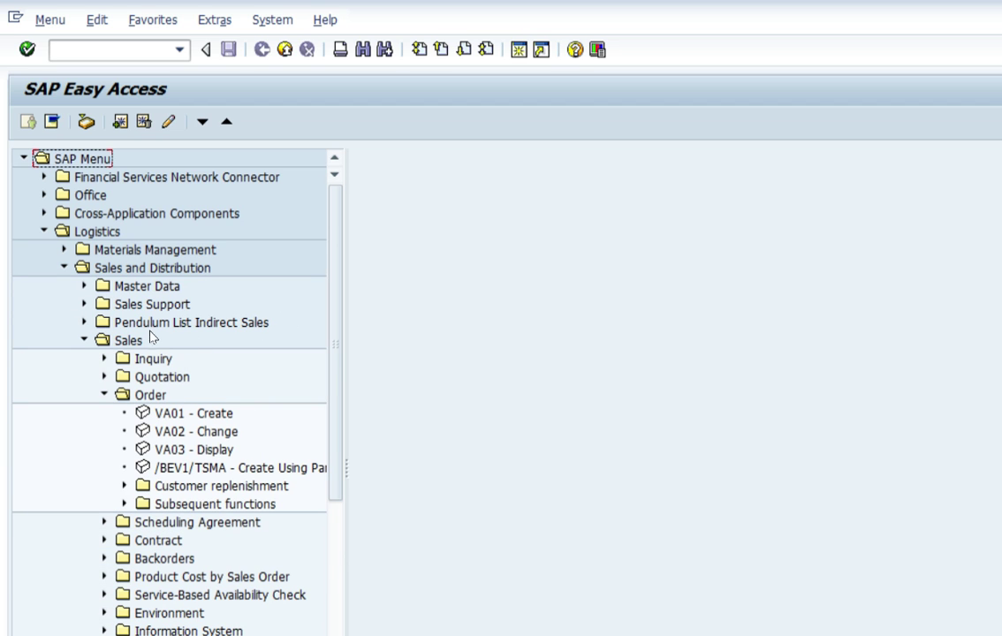
# Start VA01 - Create and proceed to the overview of a standard order (OR) for sales organization 3020, distribution channel 14
pyautogui.press('Down')
pyautogui.press('Down')
pyautogui.press('Down')
pyautogui.press('Down')
pyautogui.press('Down')
pyautogui.press('Down')
pyautogui.press('Down')
pyautogui.press('Down')
pyautogui.press('Down')
pyautogui.press('Down')
pyautogui.press('Down')
pyautogui.press('Down')
pyautogui.press('Down')
pyautogui.press('Return')
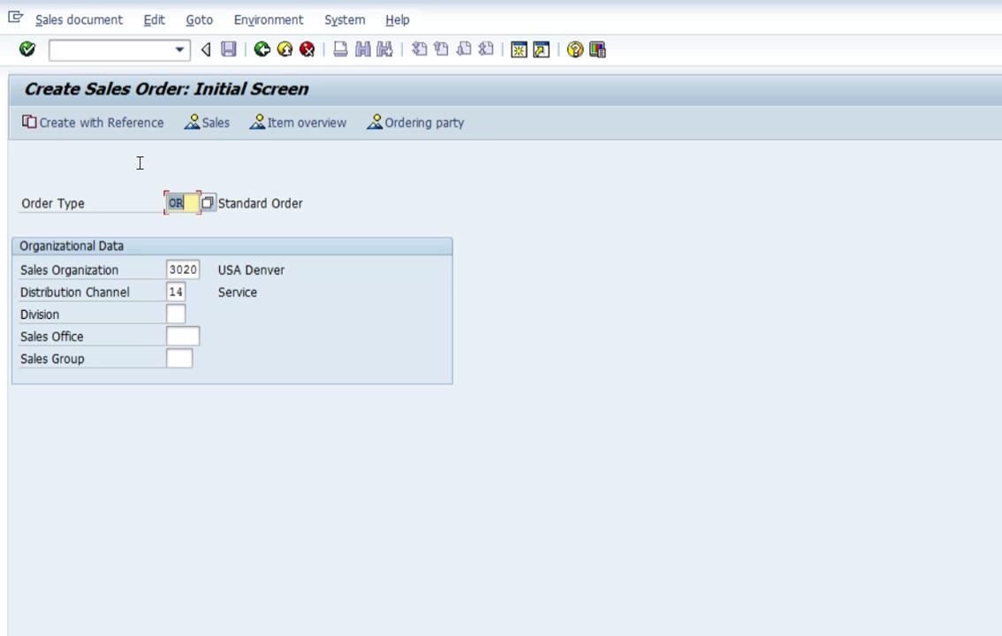
pyautogui.press('Return')
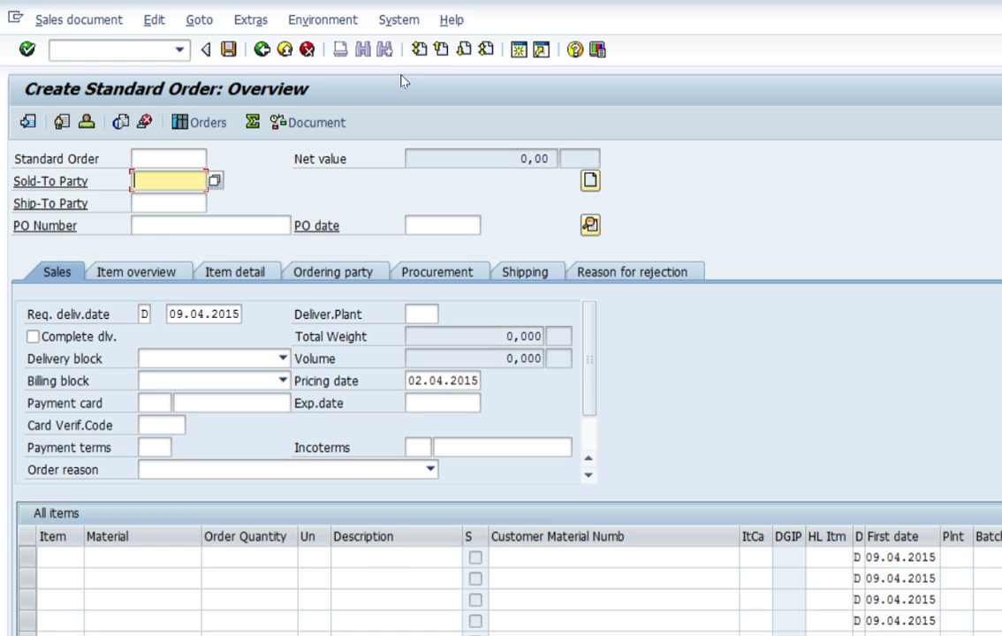
# Leave the new order, call transactions VA02 and VA03 by code, and return to the standard order overview
pyautogui.press('F3')
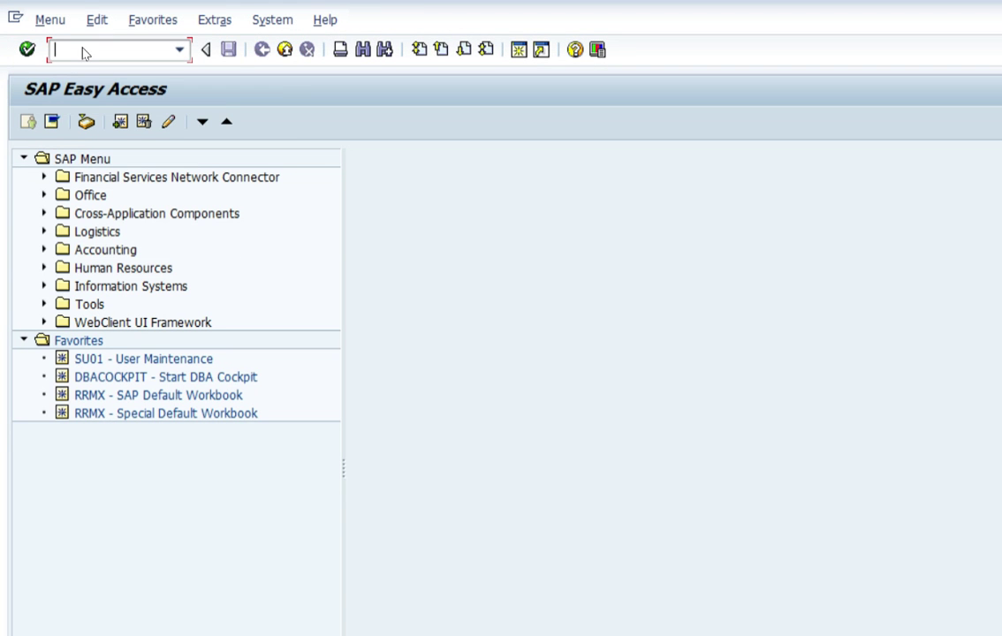
pyautogui.write('va02')
pyautogui.press('Return')
pyautogui.write('va03')
pyautogui.press('Return')
pyautogui.press('Return')
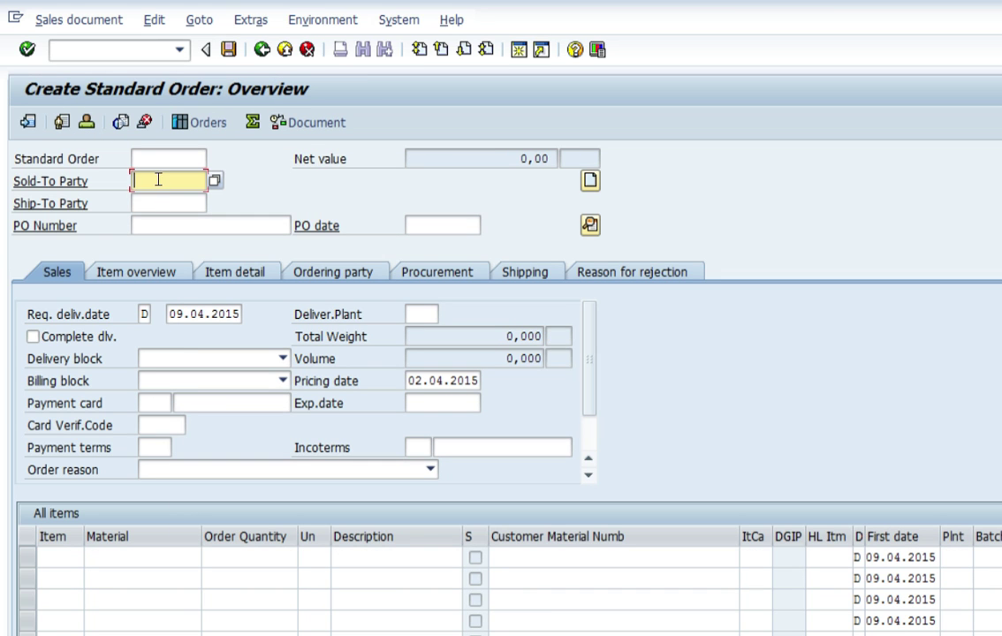
# Enter the sold-to party's customer number and assign sales area 3020 / 14 / 00, USA Denver / Service / Cross-division
pyautogui.write('4010')
pyautogui.hotkey('shift', 'Home')
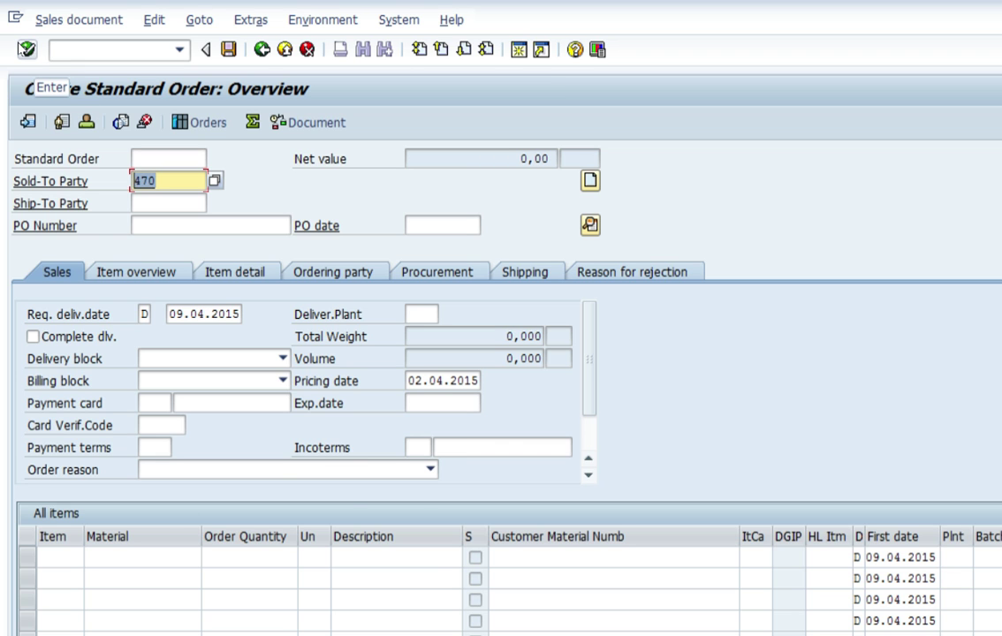
pyautogui.click(28, 49)
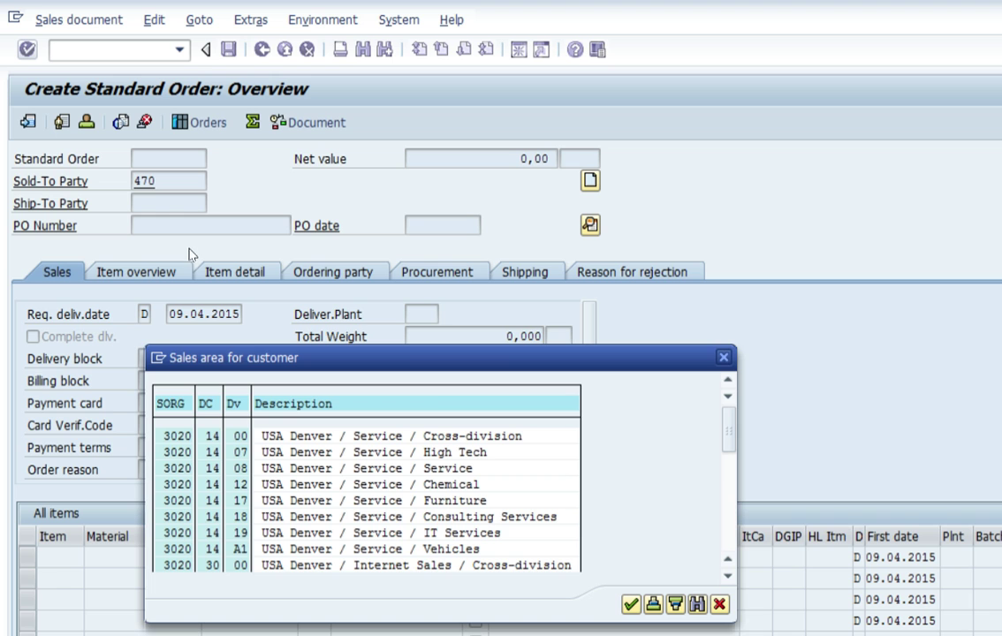
pyautogui.moveTo(198, 299); pyautogui.dragTo(406, 161)
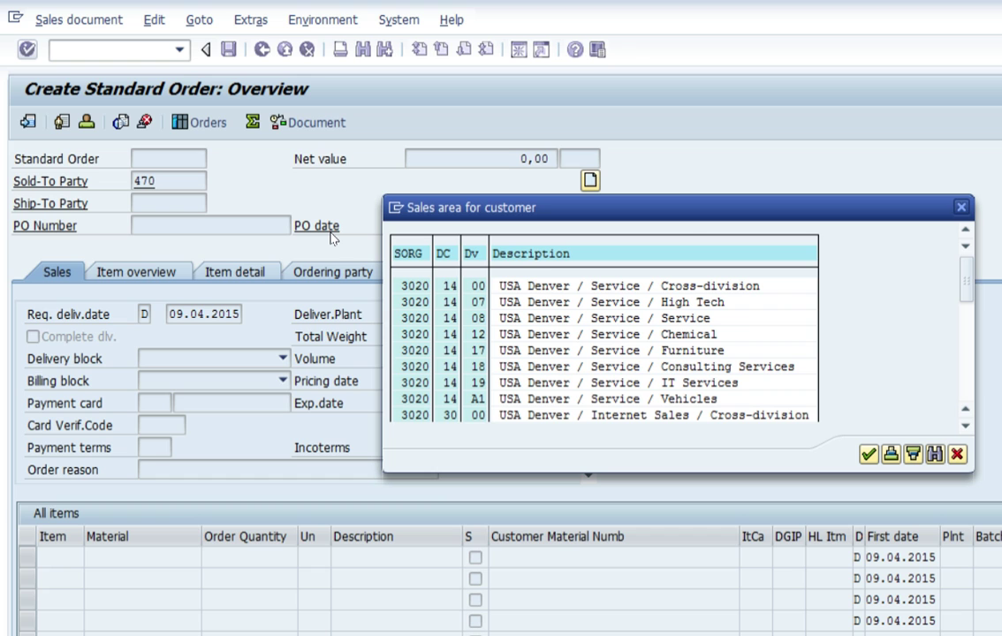
pyautogui.press('Return')
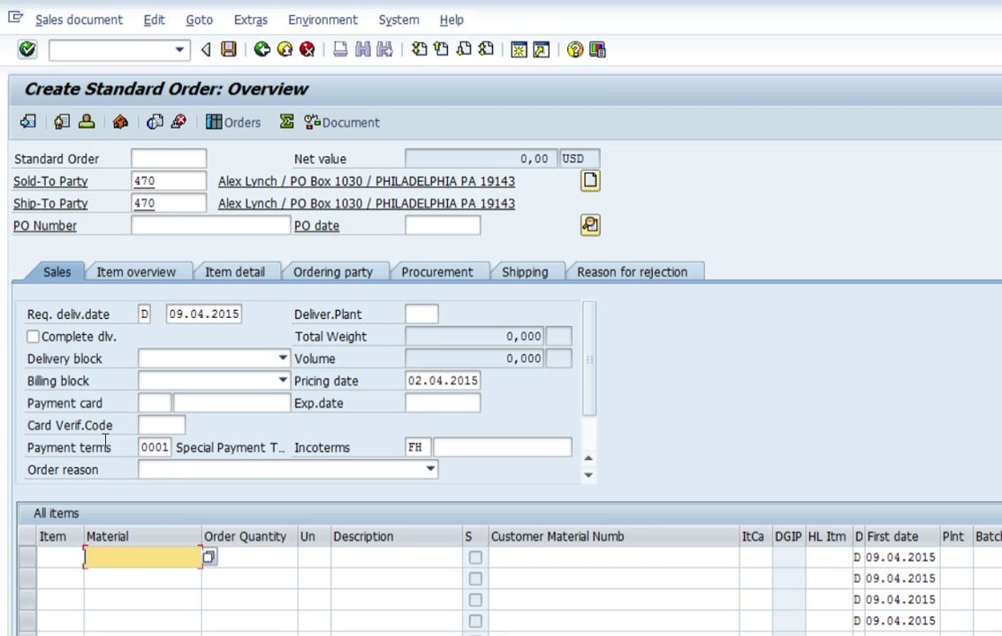
# Add material HT-1105 as the first order item with an order quantity of 1
pyautogui.write('HT-1105')
pyautogui.press('Return')
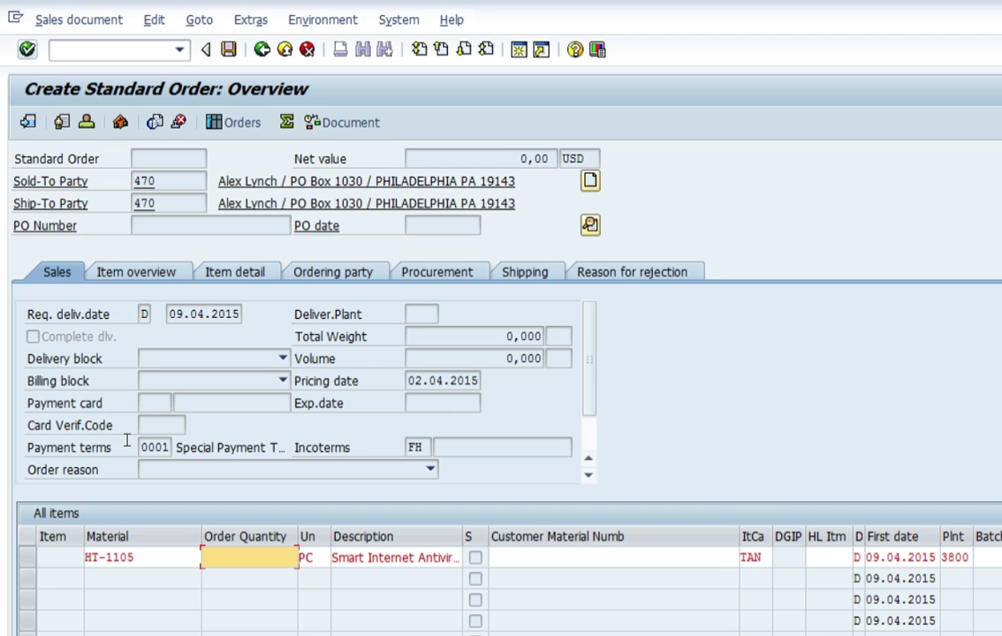
pyautogui.write('1')
pyautogui.press('Return')
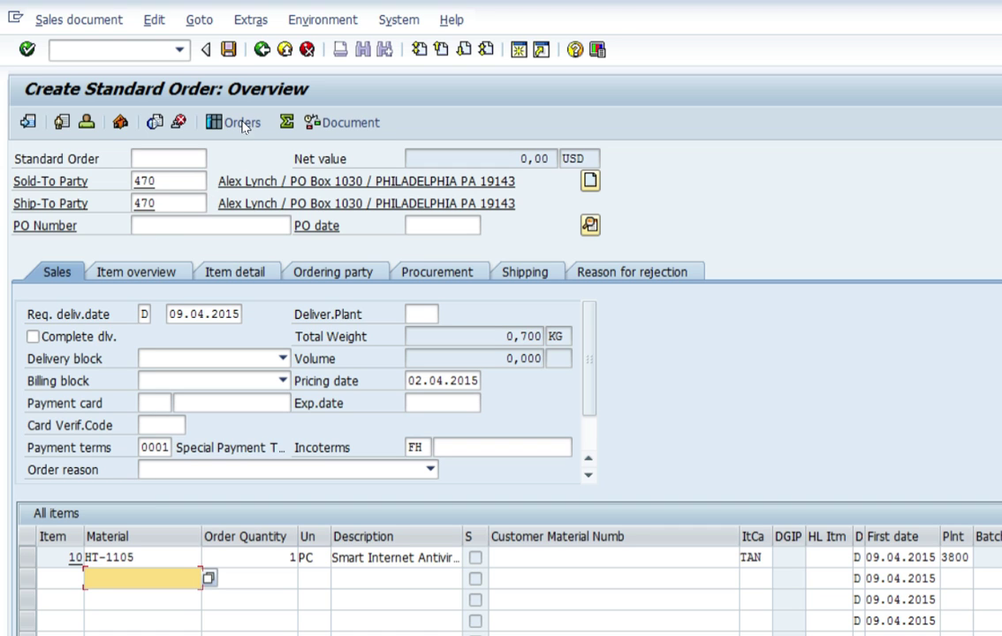
# Open the sales view of the order's header data
pyautogui.click(251, 19)
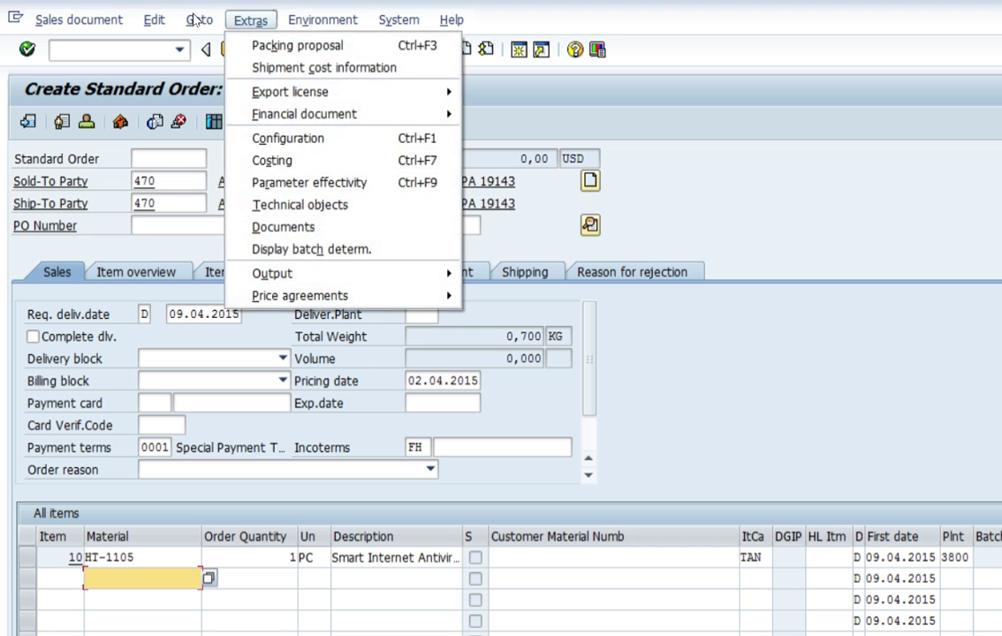
pyautogui.click(195, 19)
pyautogui.moveTo(203, 90)
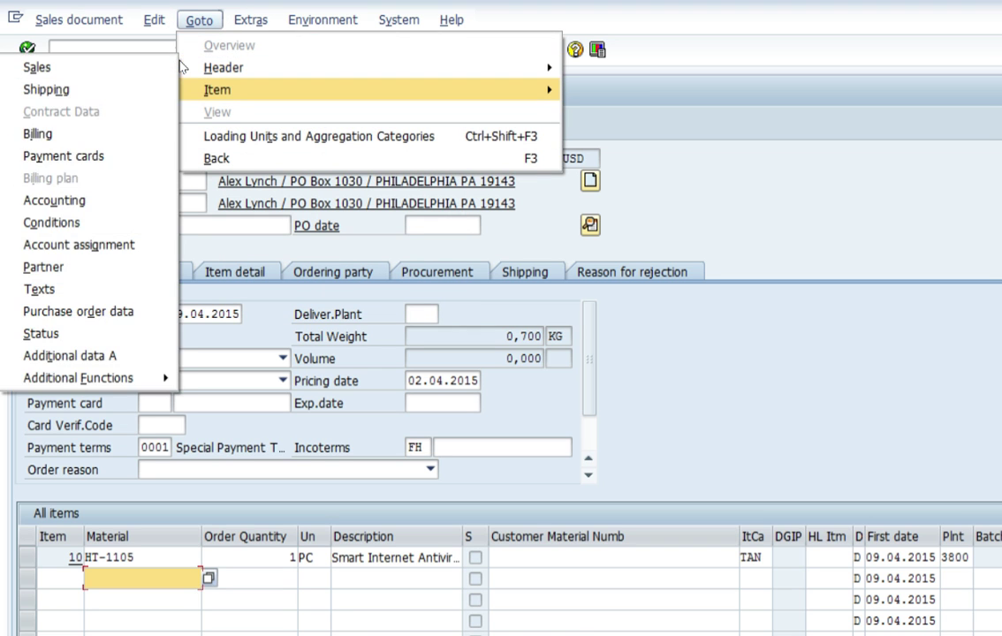
pyautogui.moveTo(185, 68)
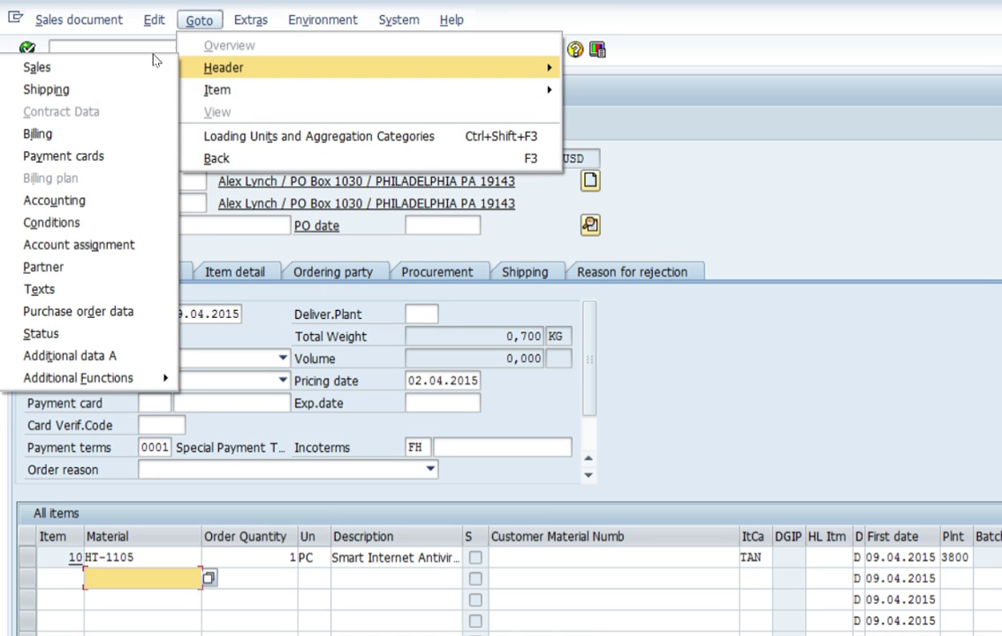
pyautogui.click(57, 58)
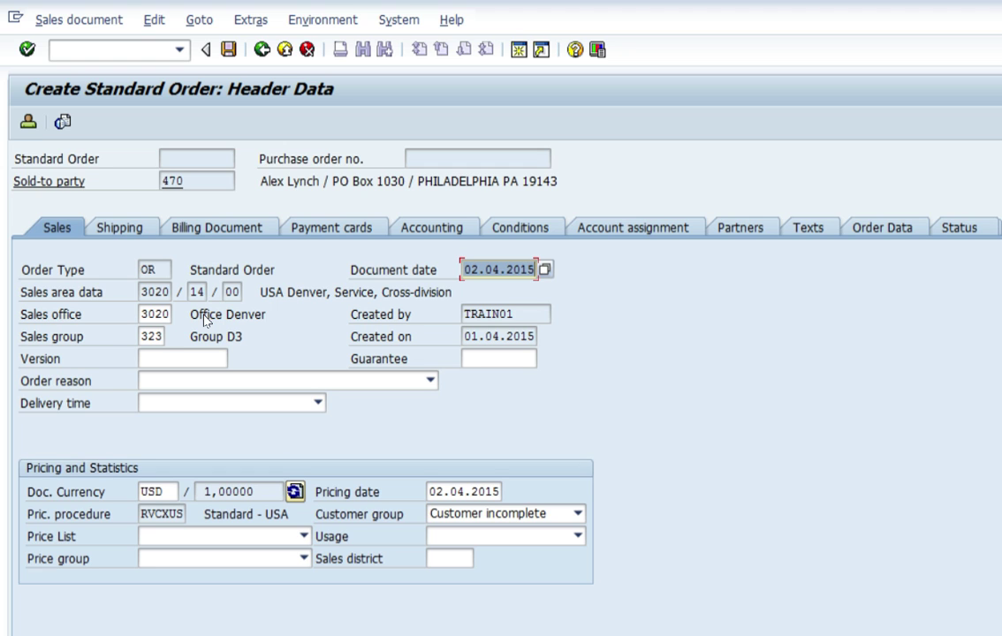
# Examine the order header's data from shipping, billing and payment cards through conditions and account assignment to status, and return to the overview
pyautogui.hotkey('ctrl', 'pagedown')
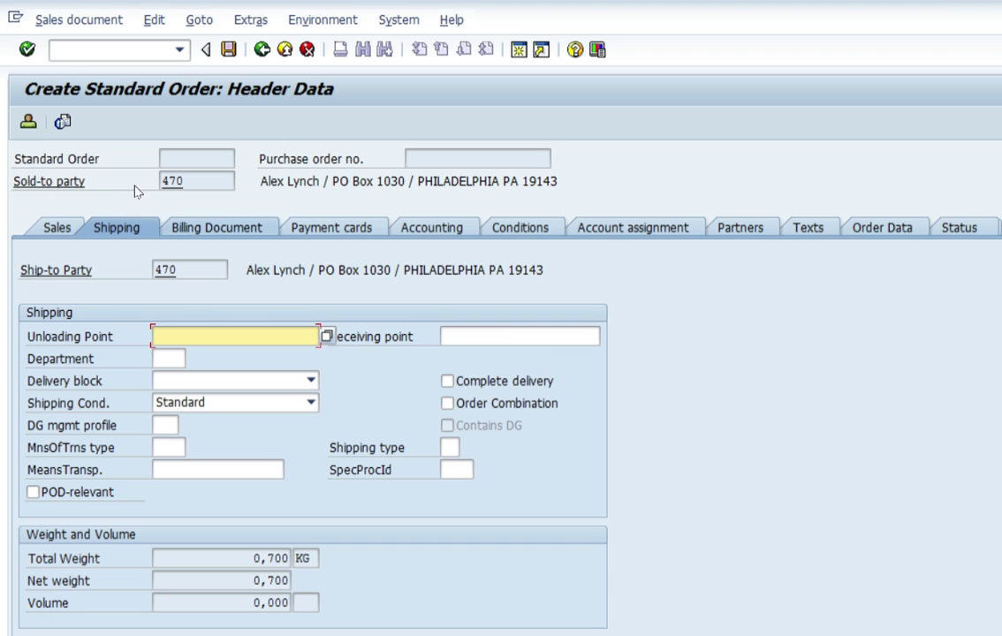
pyautogui.hotkey('ctrl', 'pagedown')
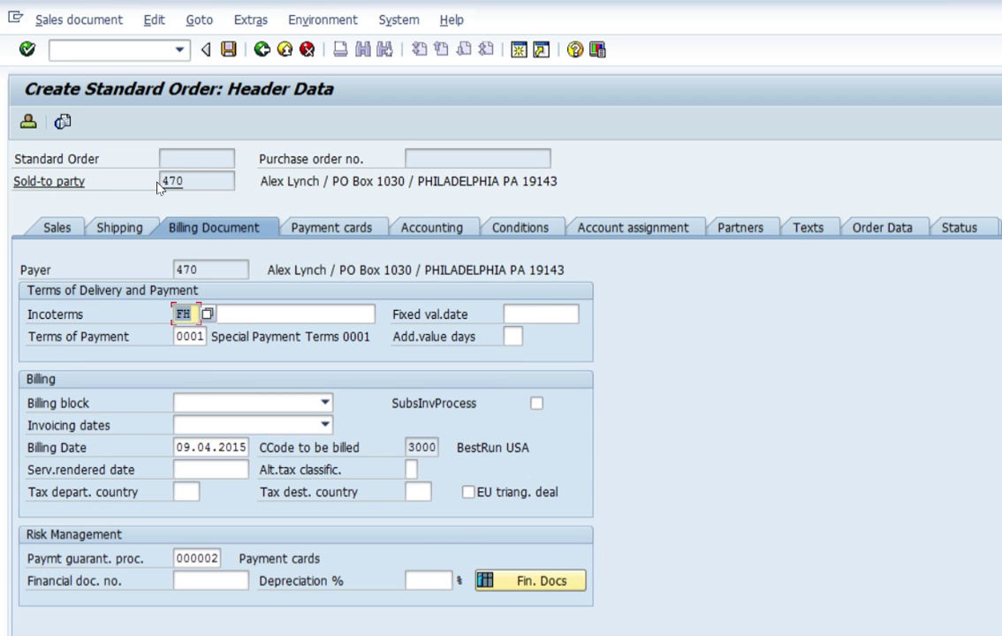
pyautogui.press('Tab')
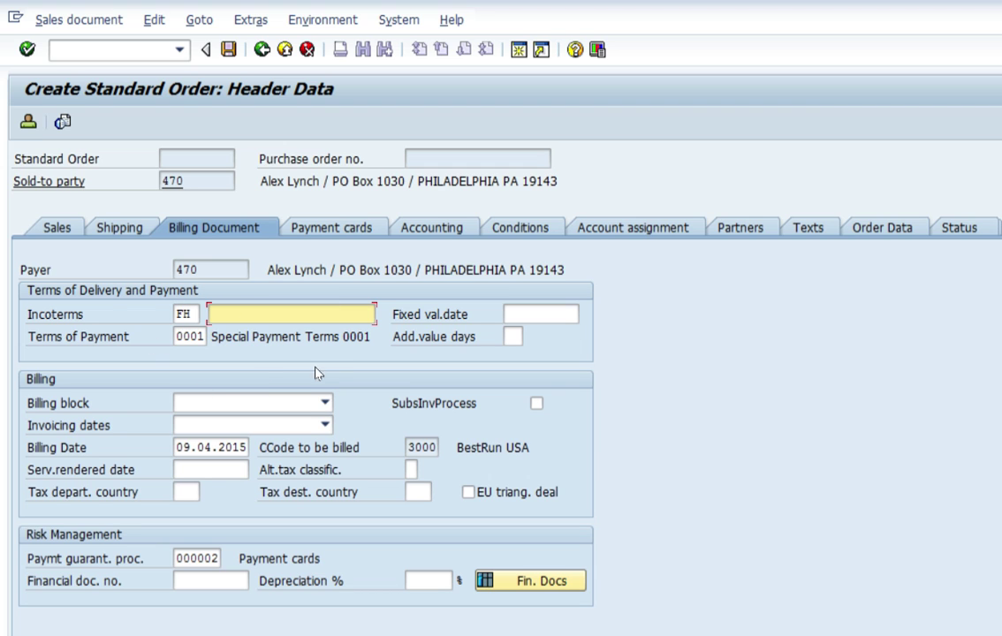
pyautogui.press('Tab')
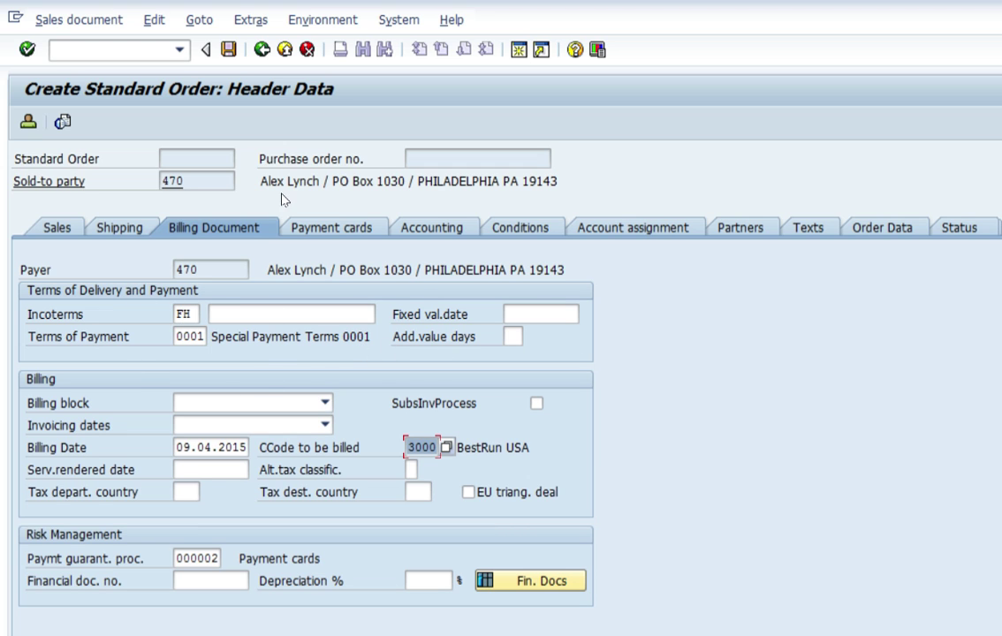
pyautogui.click(307, 227)
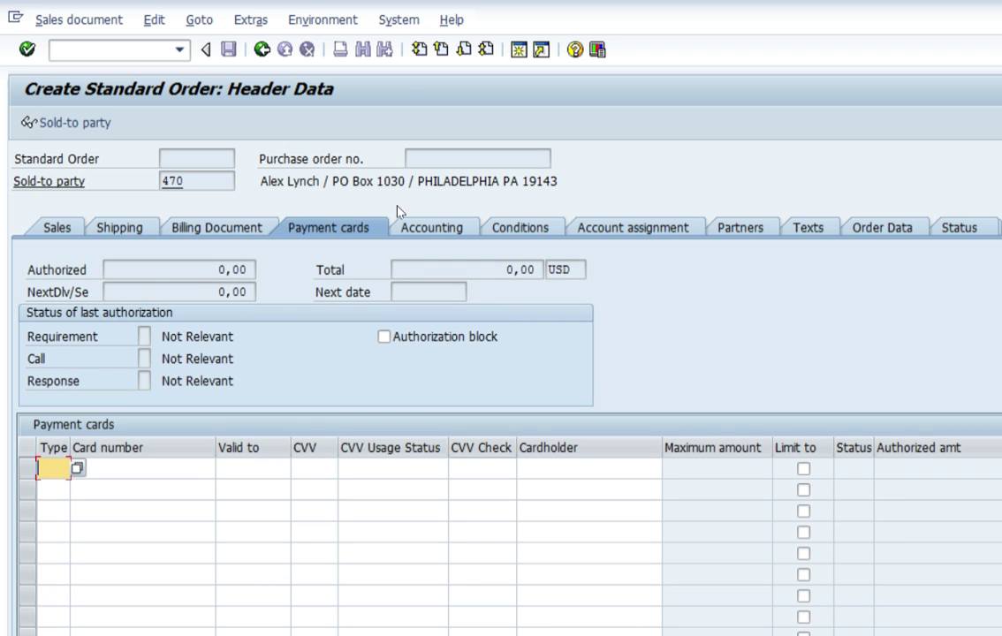
pyautogui.click(429, 227)
pyautogui.hotkey('ctrl', 'pagedown')
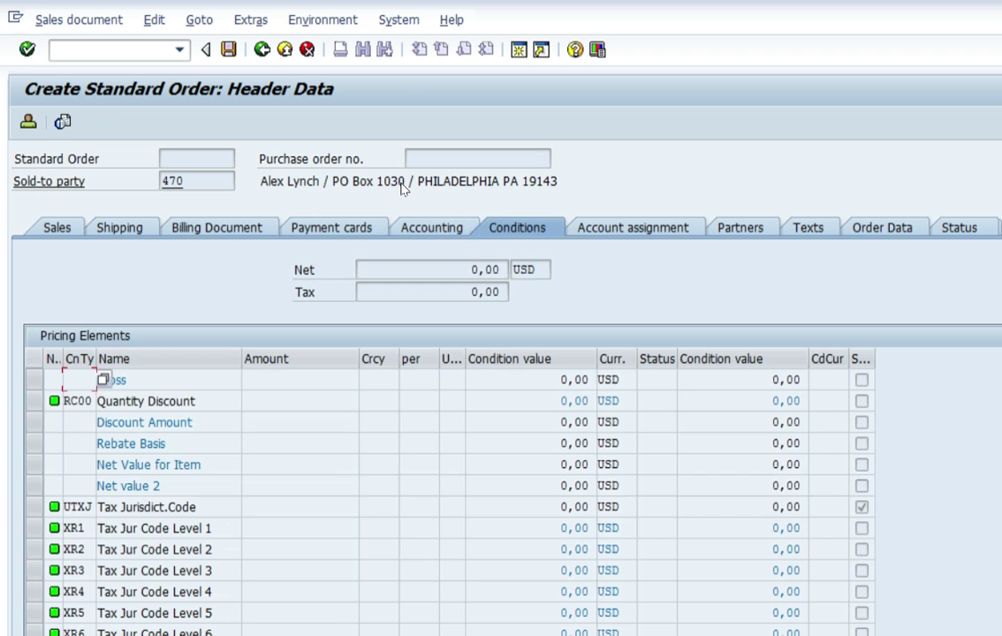
pyautogui.hotkey('ctrl', 'pagedown')
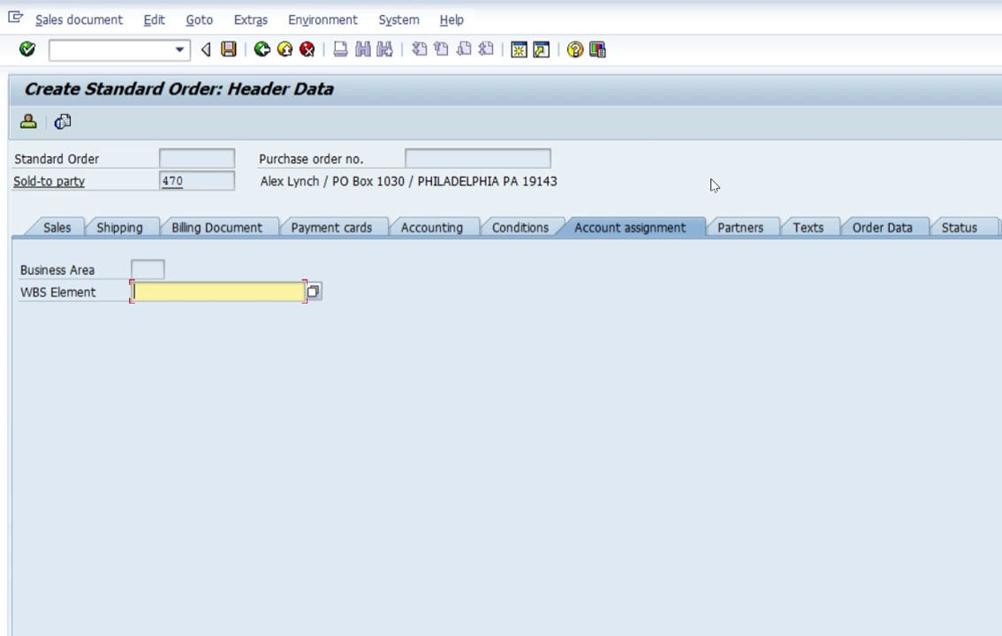
pyautogui.hotkey('ctrl', 'pagedown')
pyautogui.hotkey('ctrl', 'pagedown')
pyautogui.hotkey('ctrl', 'pagedown')
pyautogui.hotkey('ctrl', 'pagedown')
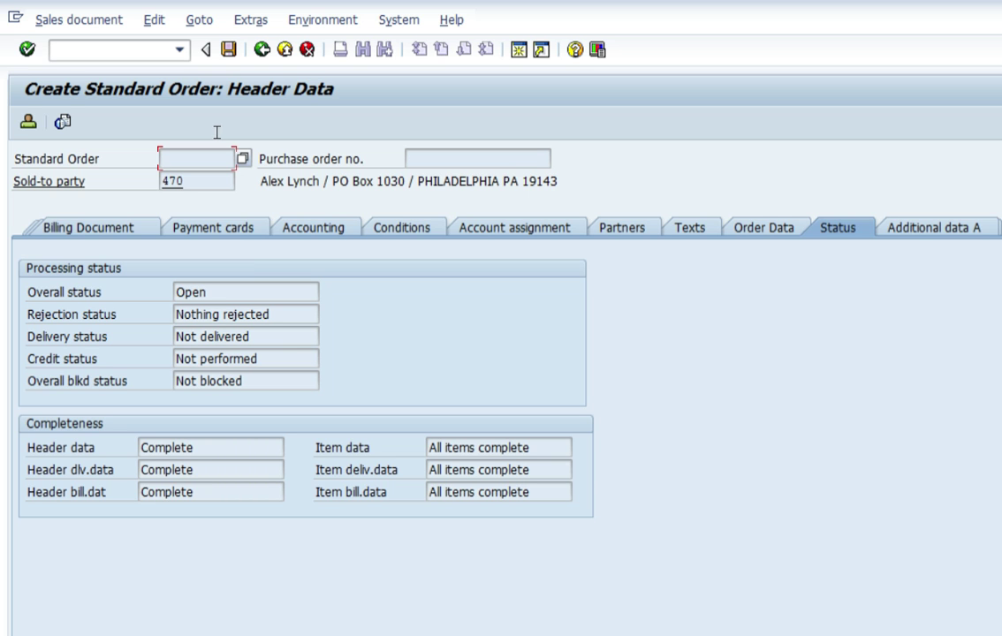
pyautogui.press('F3')
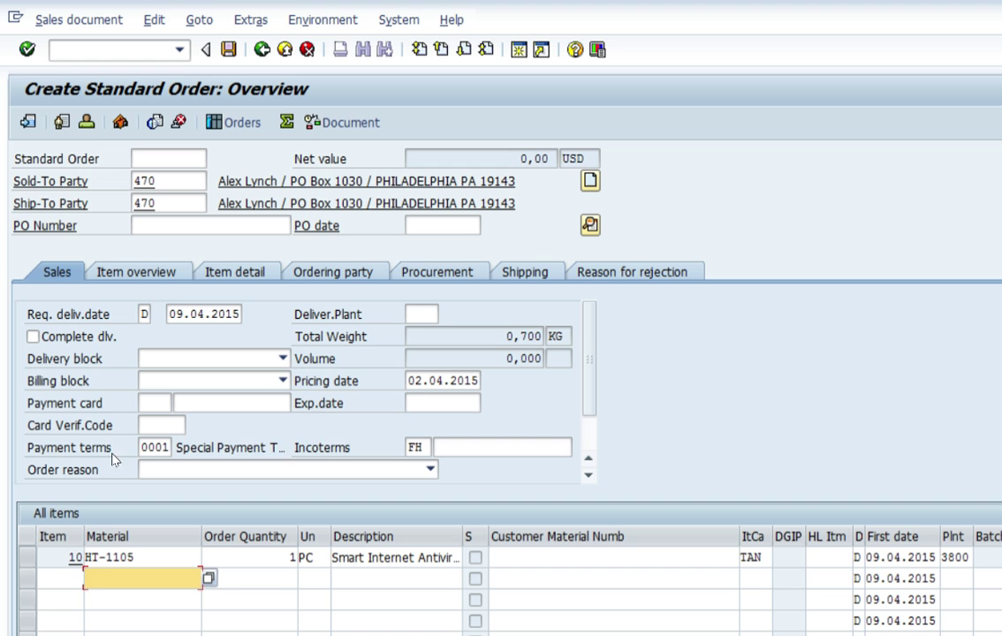
# Open the item data for item 10 and examine its item number, material and item category
pyautogui.press('Up')
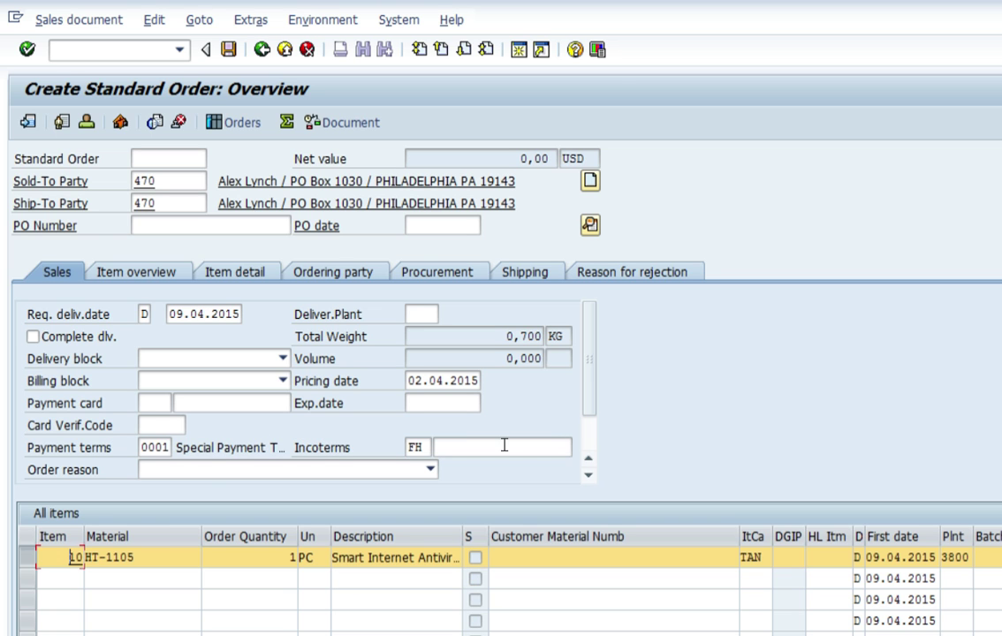
pyautogui.press('F2')
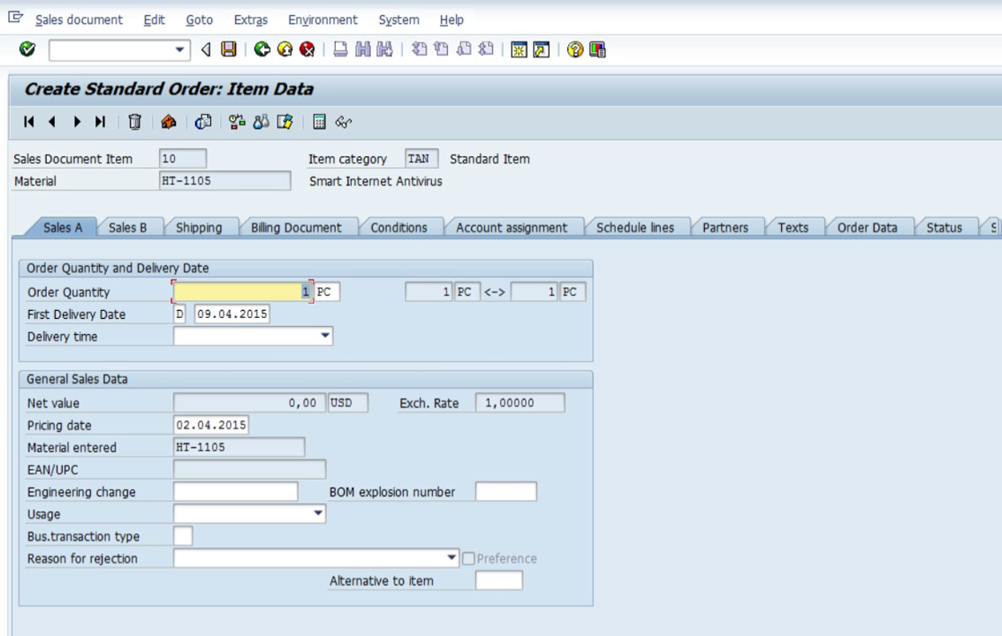
pyautogui.hotkey('shift', 'Tab')
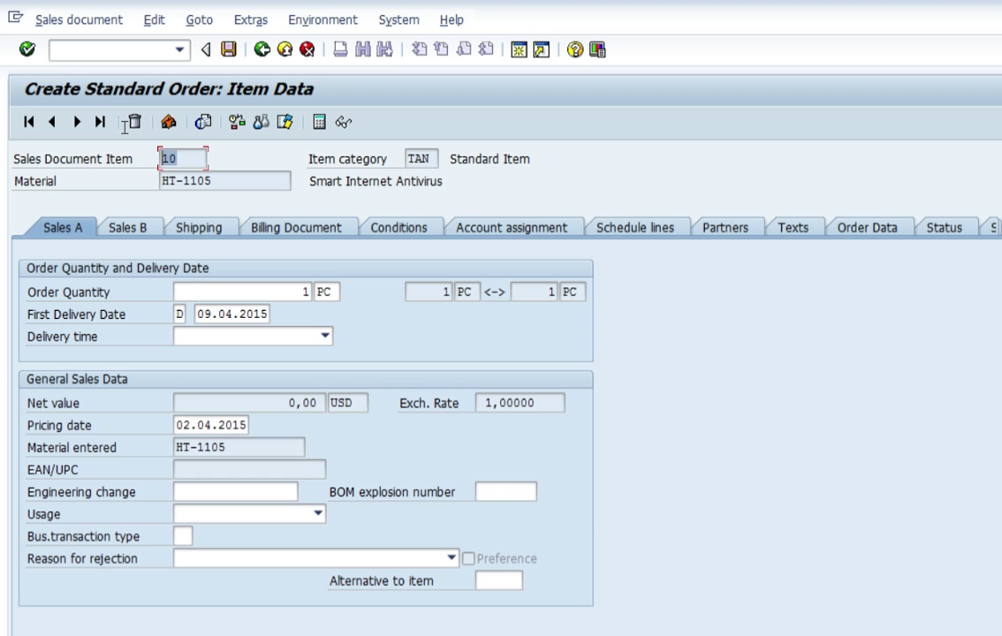
pyautogui.press('Tab')
pyautogui.moveTo(171, 143); pyautogui.dragTo(118, 163)
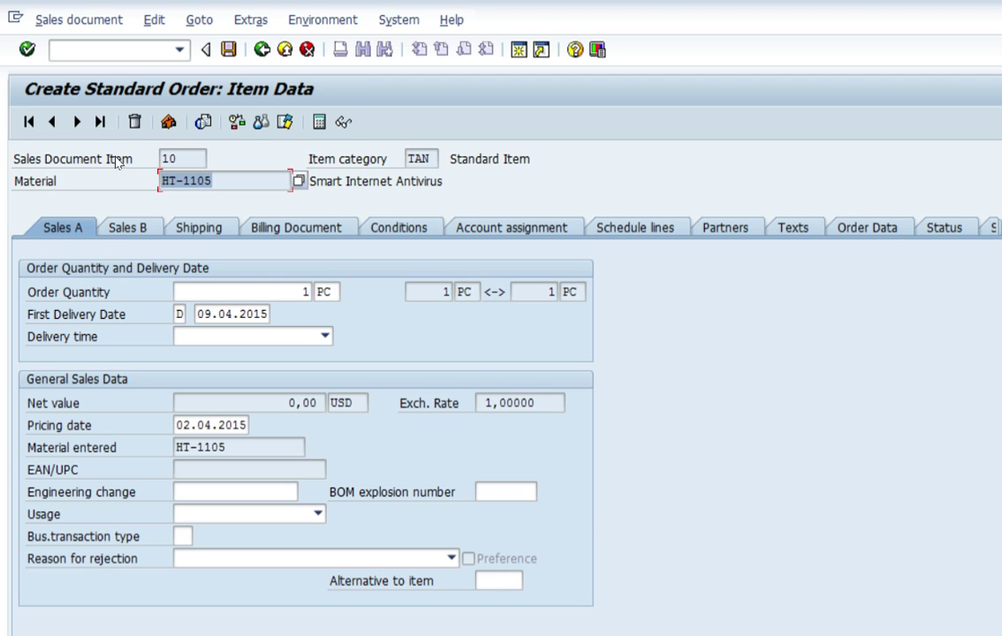
pyautogui.press('Tab')
pyautogui.hotkey('shift', 'Home')
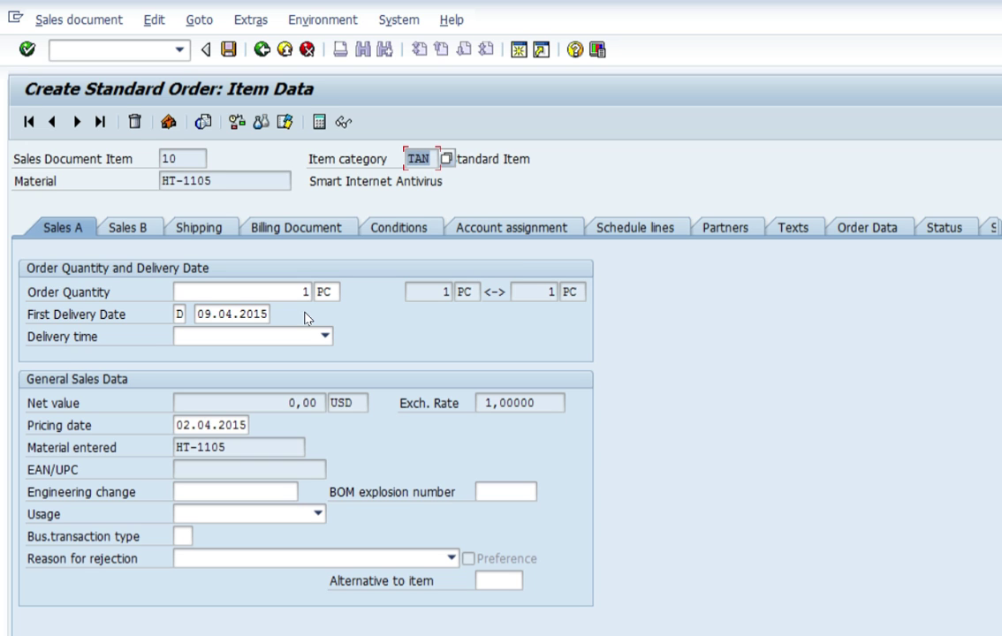
pyautogui.rightClick(319, 184)
pyautogui.press('Escape')
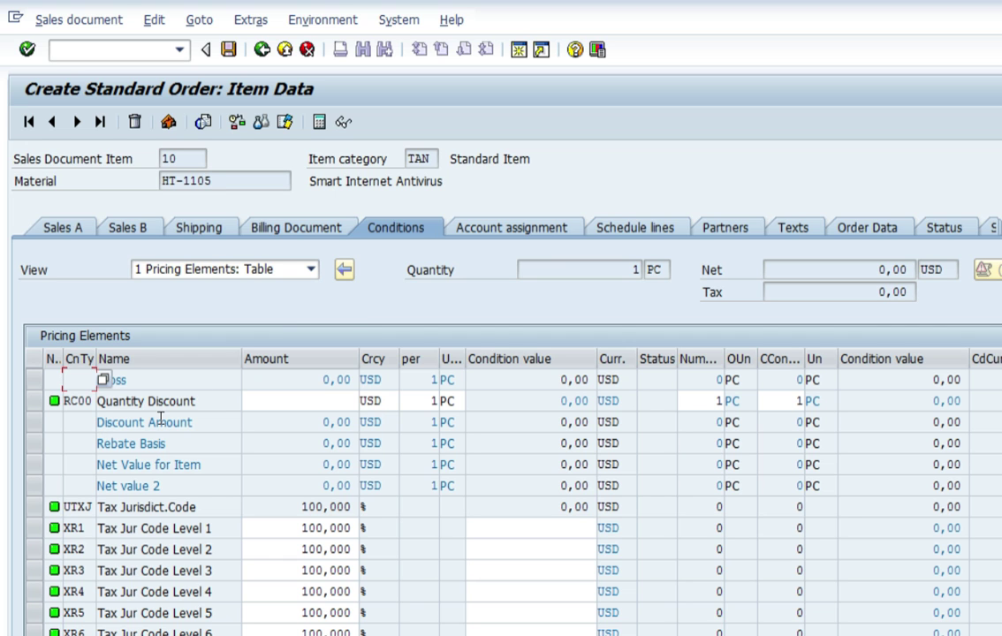
# Set the customer expected price (EDI1) of item 10 to 100 USD in its pricing conditions
pyautogui.hotkey('shift', 'Tab')
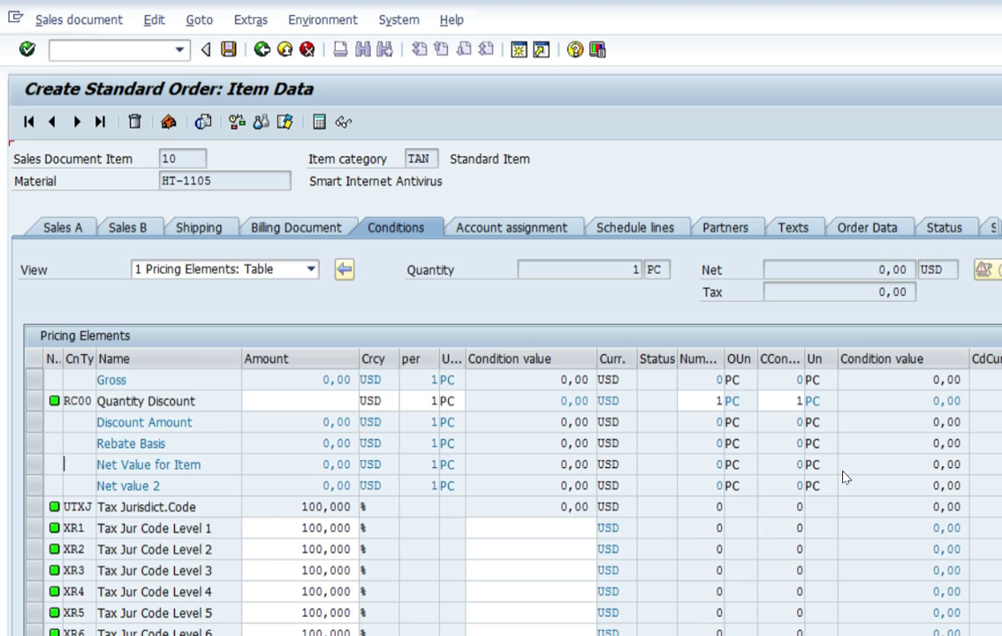
pyautogui.press('Return')
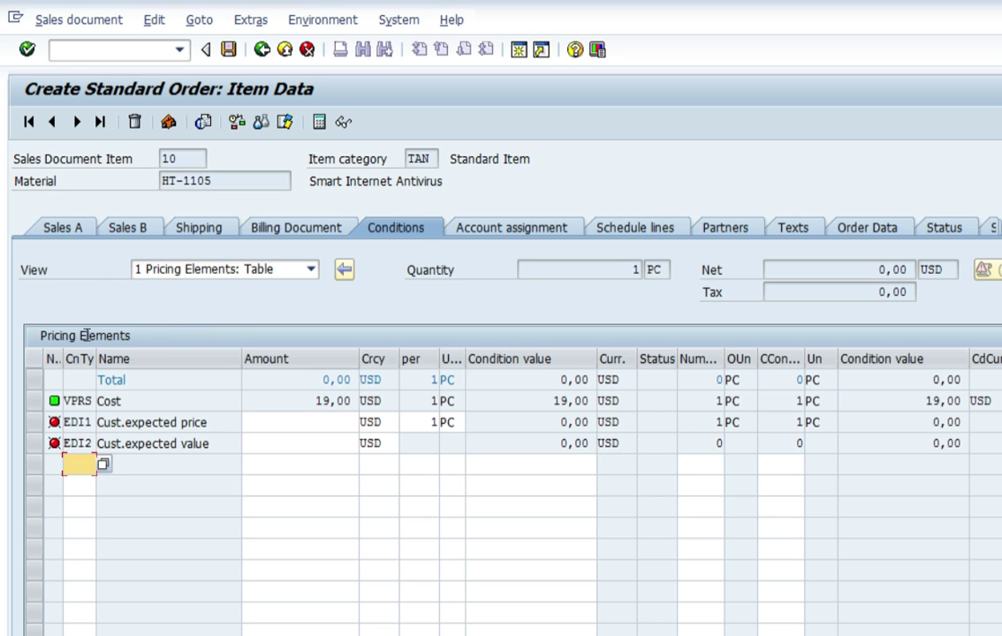
pyautogui.press('Return')
pyautogui.rightClick(228, 332)
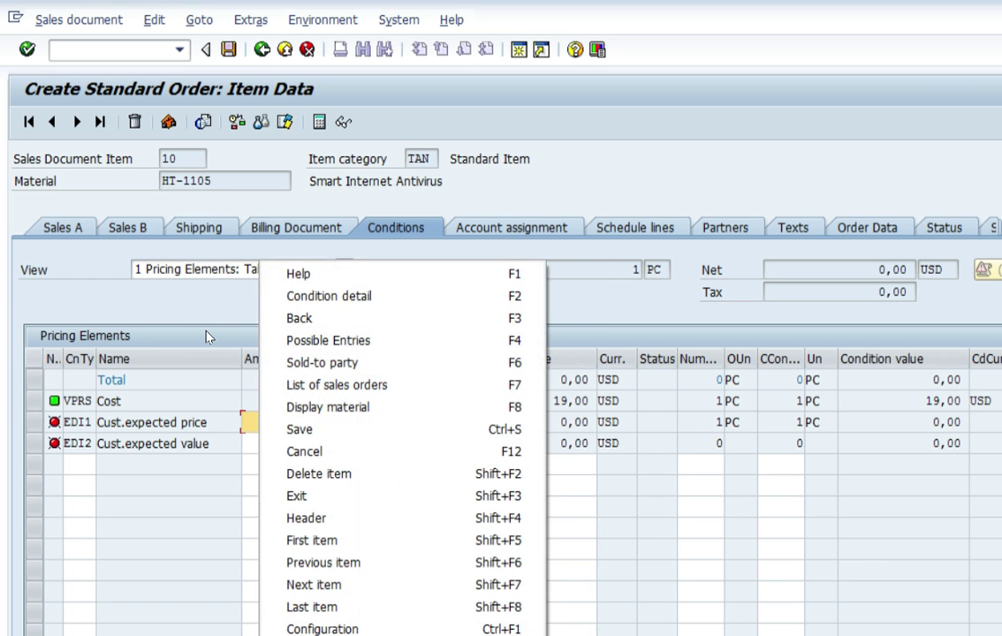
pyautogui.rightClick(198, 341)
pyautogui.rightClick(466, 341)
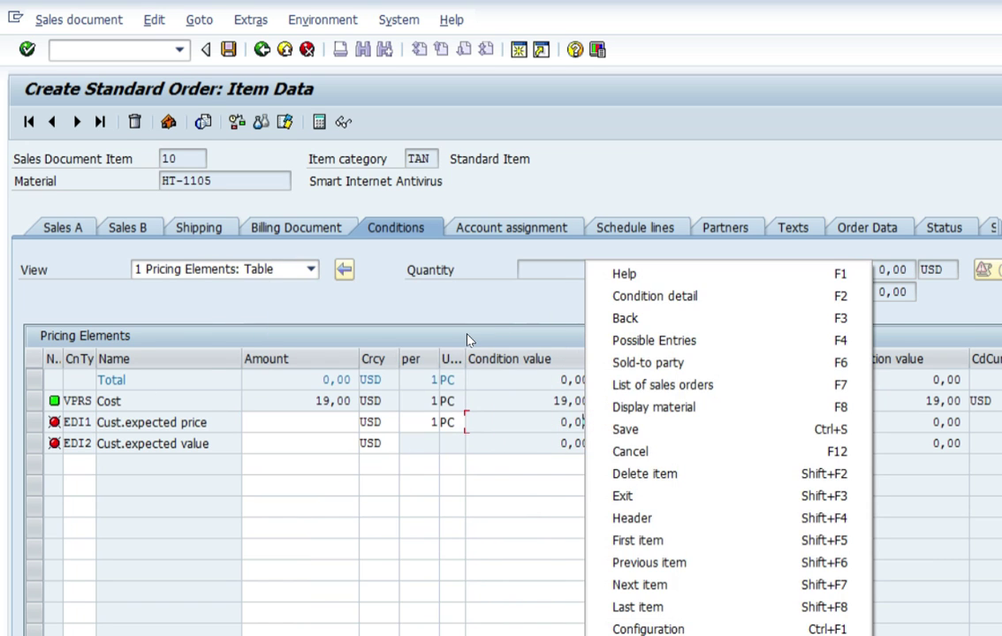
pyautogui.click(257, 334)
pyautogui.write('100')
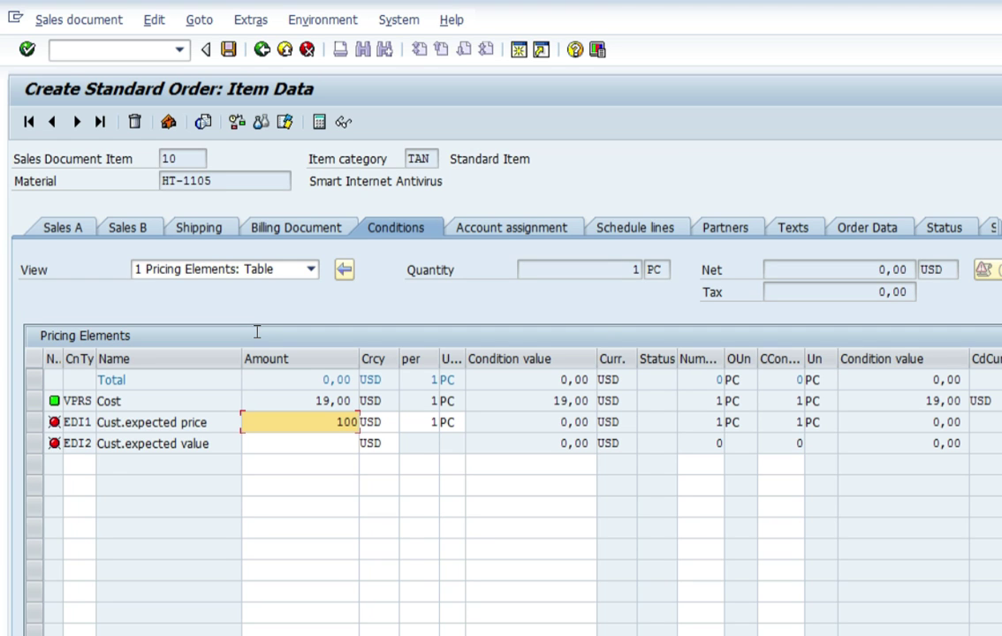
pyautogui.press('Return')
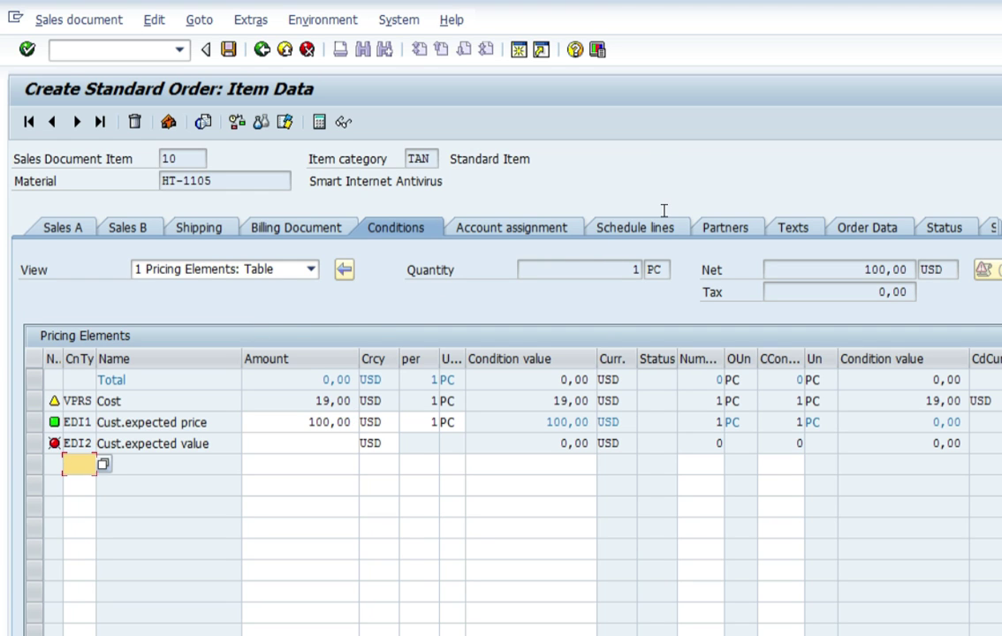
# Examine item 10's account assignment with its profitability segment, its schedule lines, and its data from partners through status
pyautogui.hotkey('shift', 'Tab')
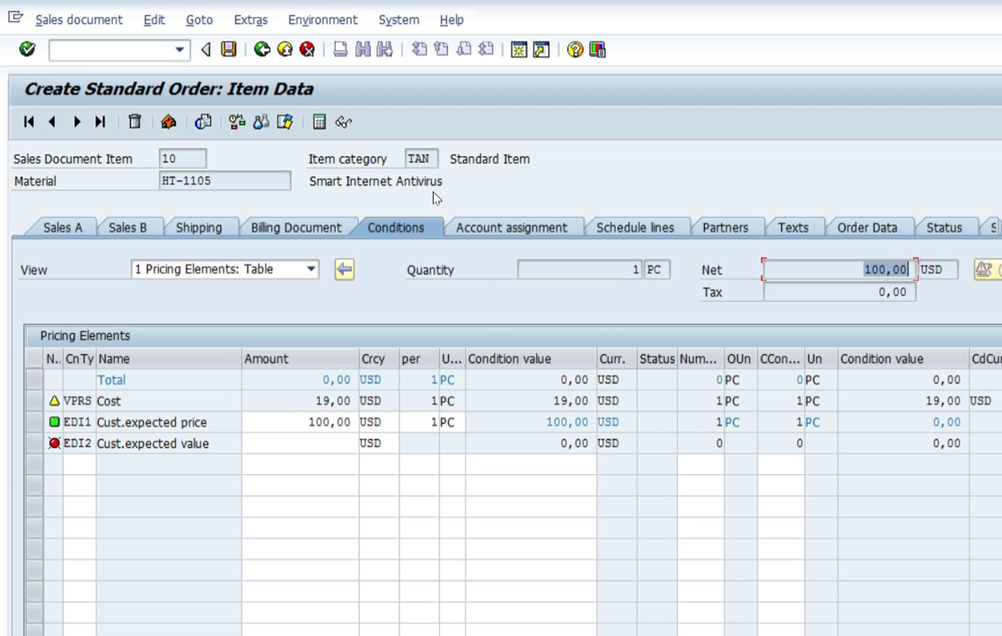
pyautogui.hotkey('shift', 'Tab')
pyautogui.press('Return')
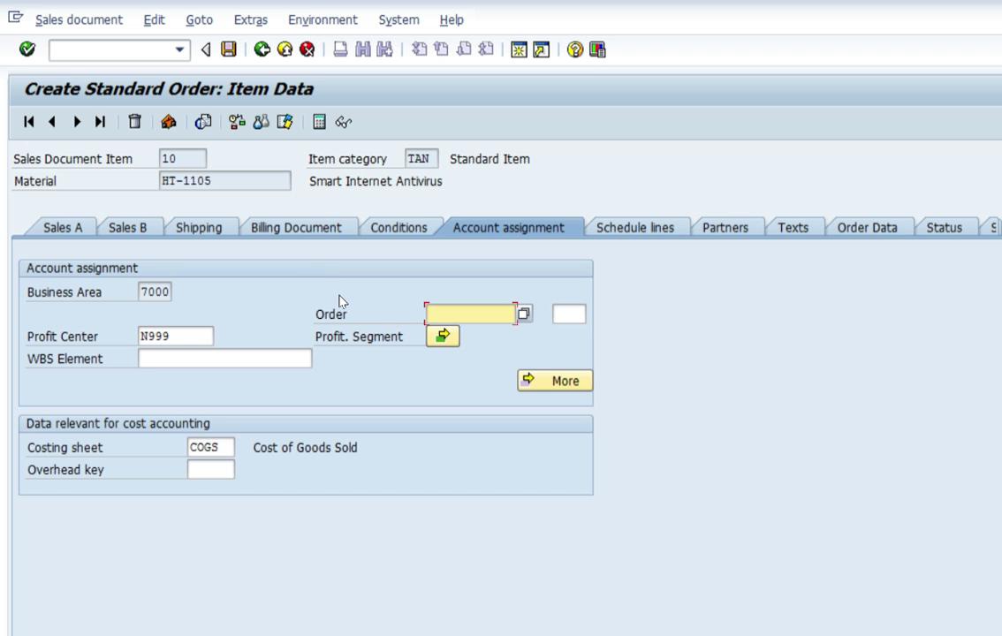
pyautogui.press('Tab')
pyautogui.press('Return')
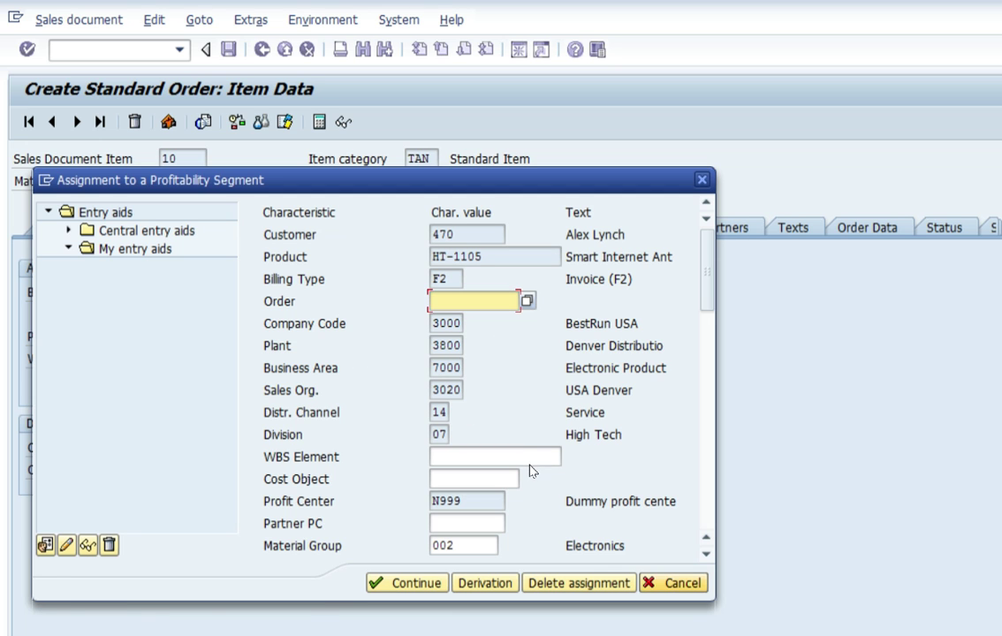
pyautogui.press('Return')
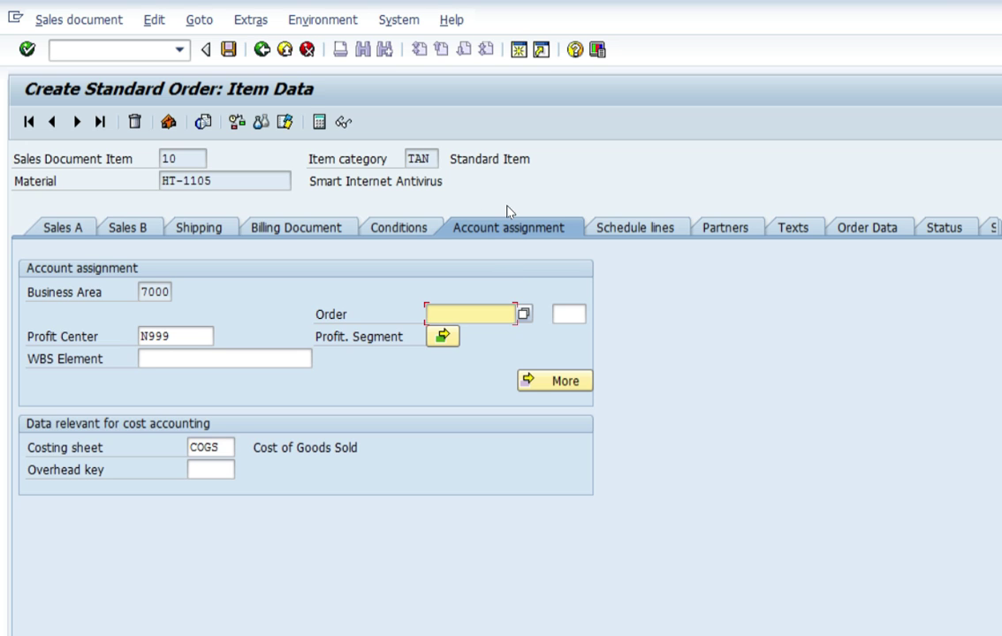
pyautogui.hotkey('ctrl', 'pagedown')
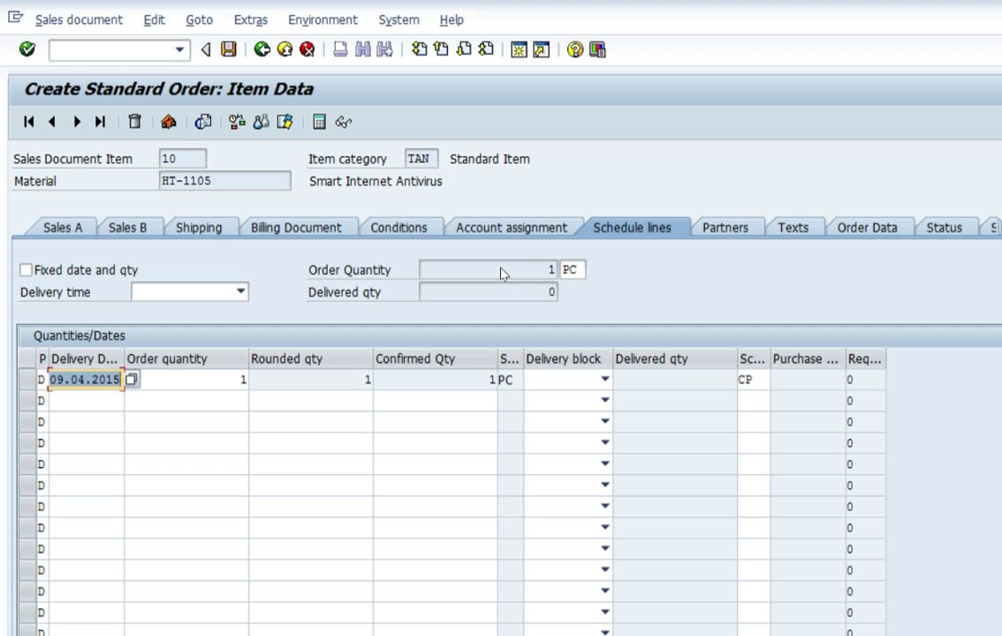
pyautogui.click(725, 227)
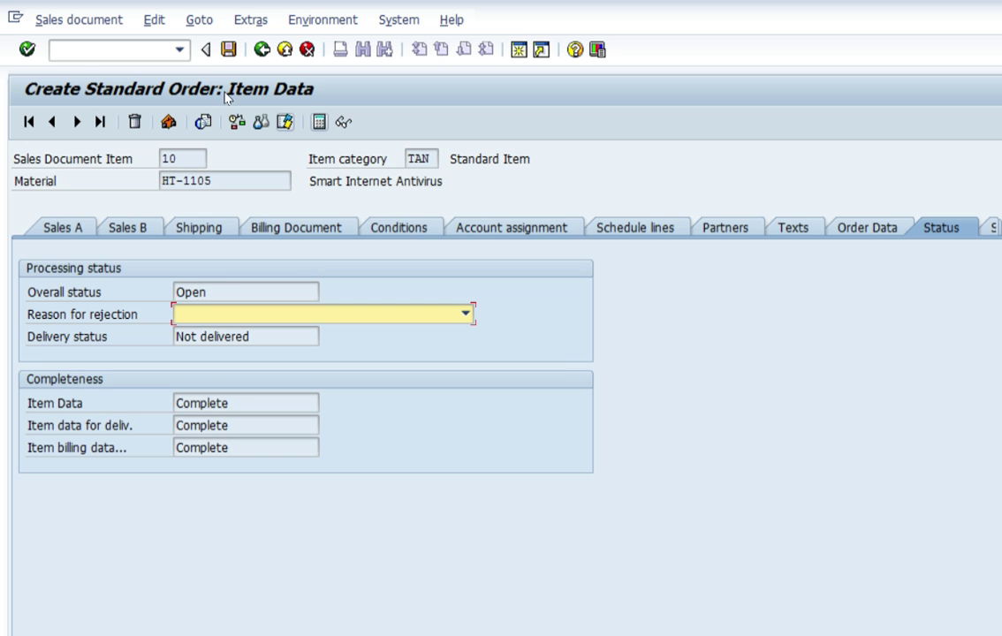
# Save the standard order from its overview and highlight the order number in the save message's details
pyautogui.click(205, 49)
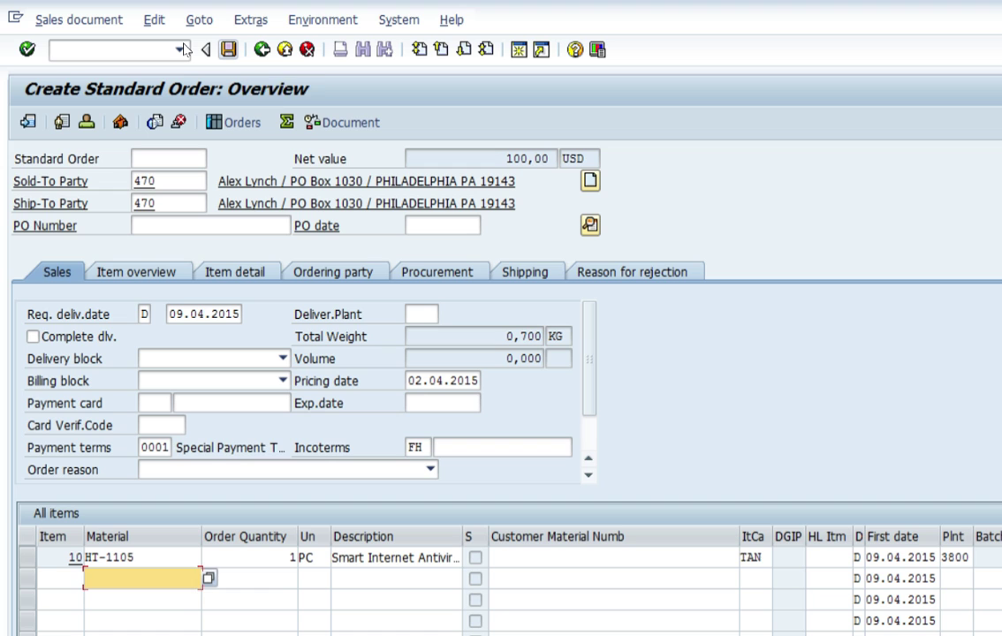
pyautogui.click(228, 50)
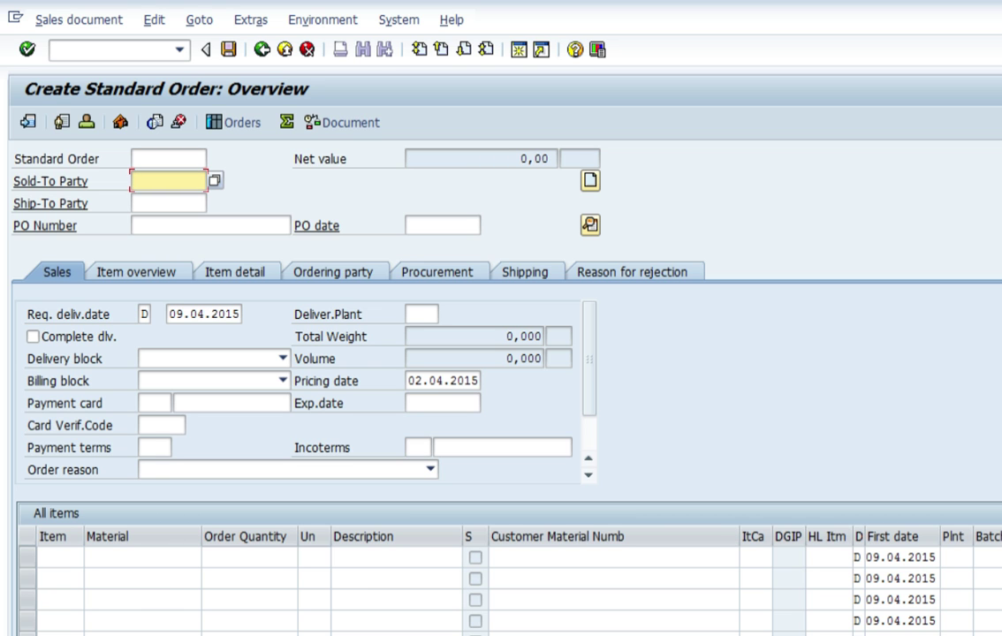
pyautogui.doubleClick(221, 635)
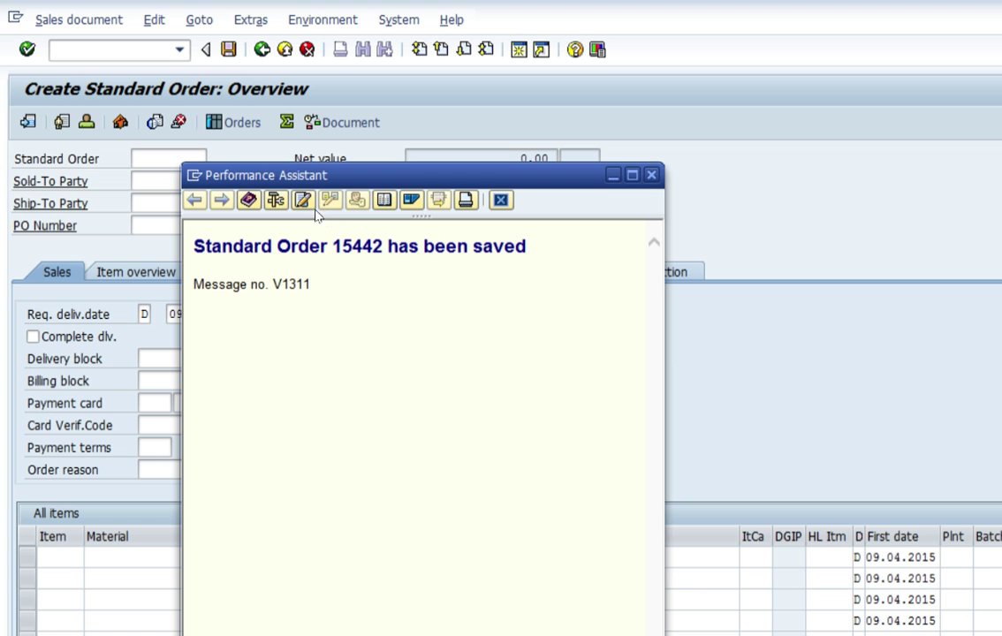
pyautogui.moveTo(384, 246); pyautogui.dragTo(315, 284)
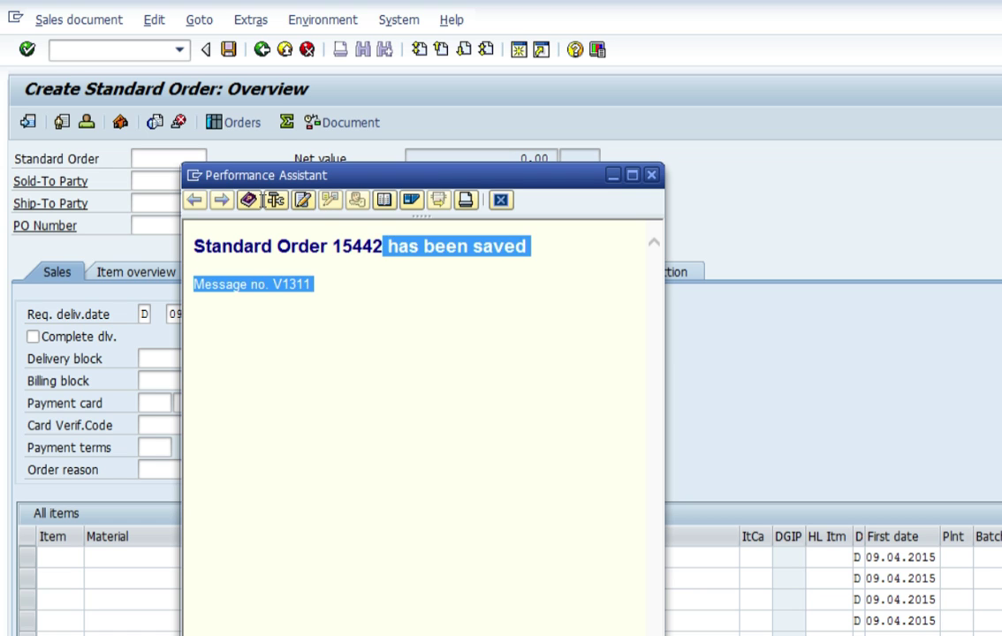
pyautogui.doubleClick(357, 246)
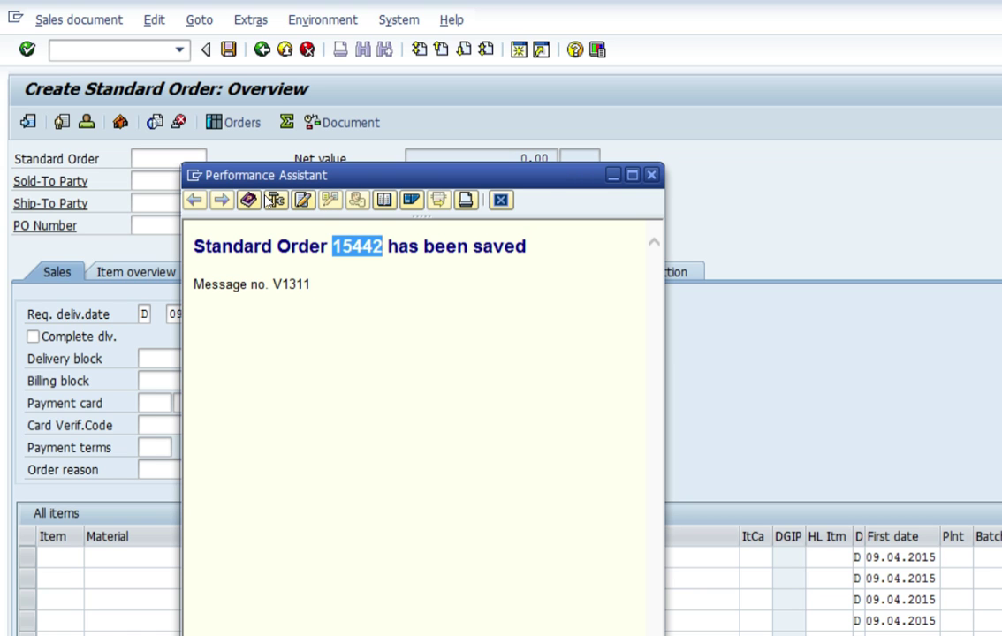
pyautogui.press('Escape')
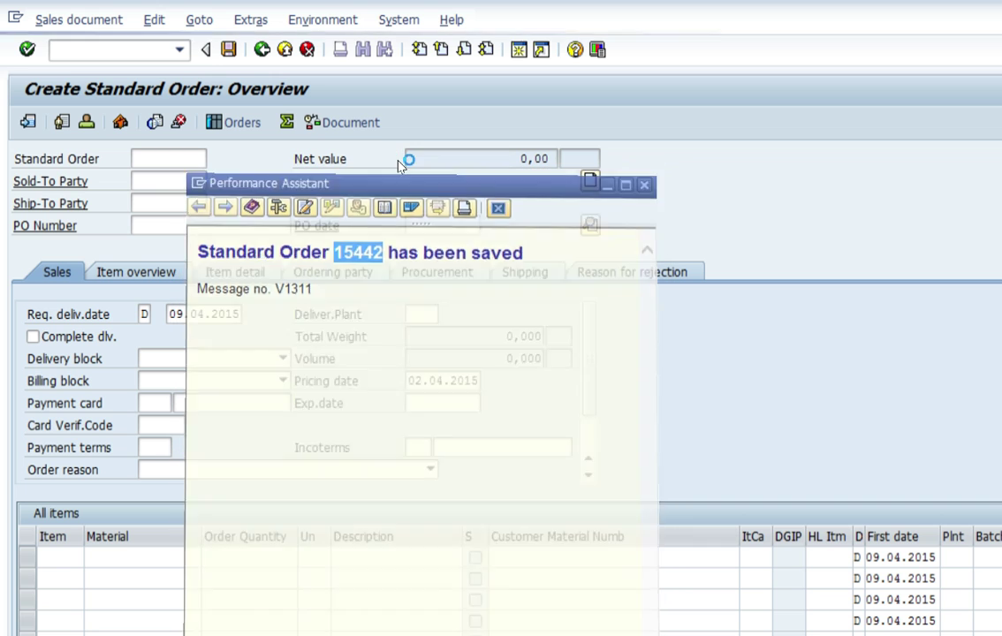
# Leave order creation for the SAP Easy Access menu and collapse the Order folder under Sales
pyautogui.click(205, 49)
pyautogui.click(210, 50)
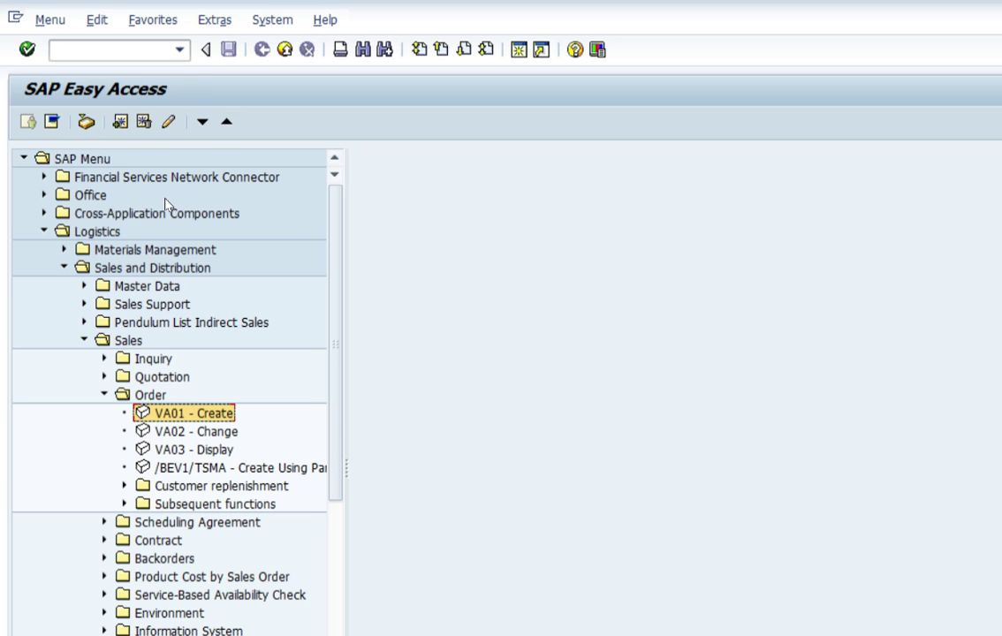
pyautogui.press('Left')
pyautogui.press('Left')
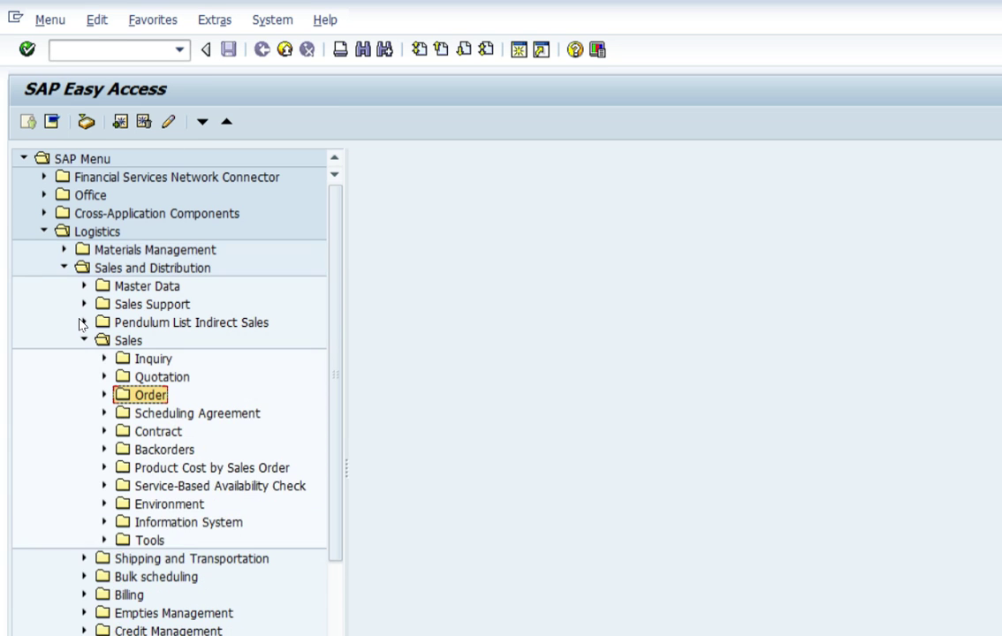
pyautogui.press('Right')
pyautogui.press('Left')
pyautogui.press('Right')
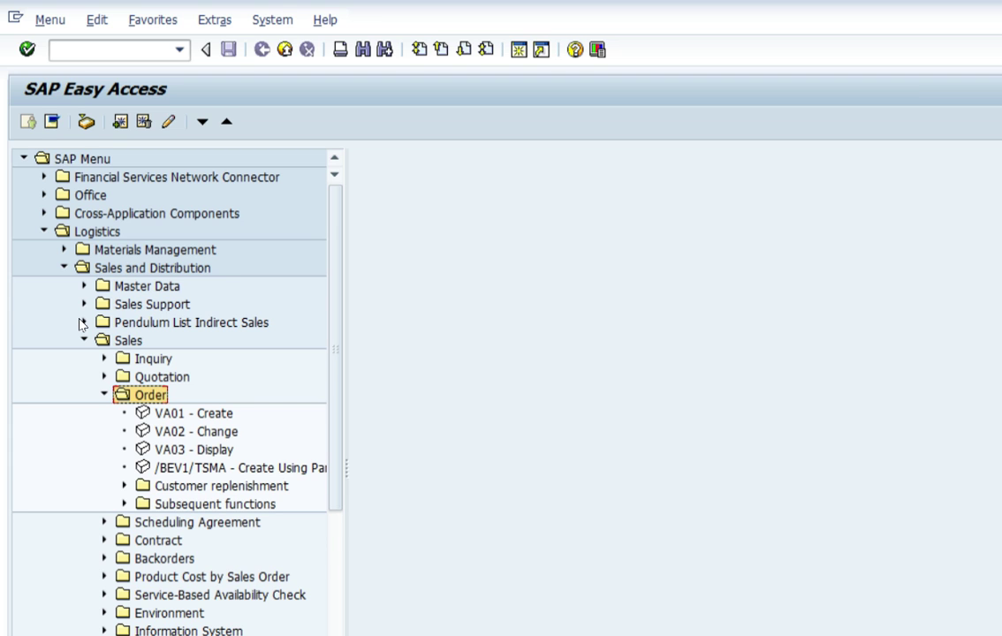
# Run transaction MMBE and display the stock overview for material HT-1105 in plant 3800
pyautogui.click(71, 34)
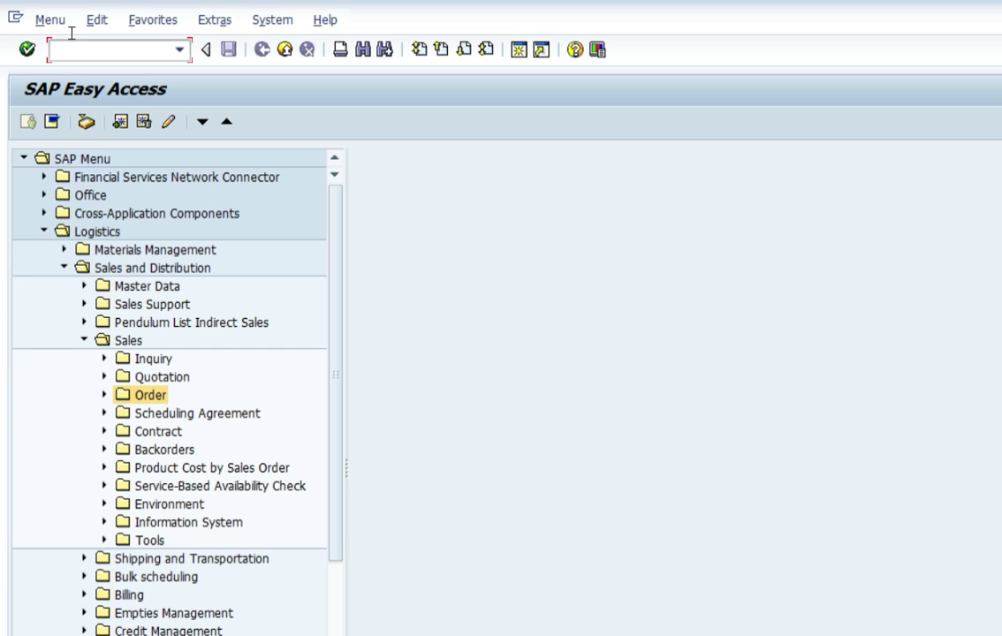
pyautogui.write('mmbe')
pyautogui.press('Return')
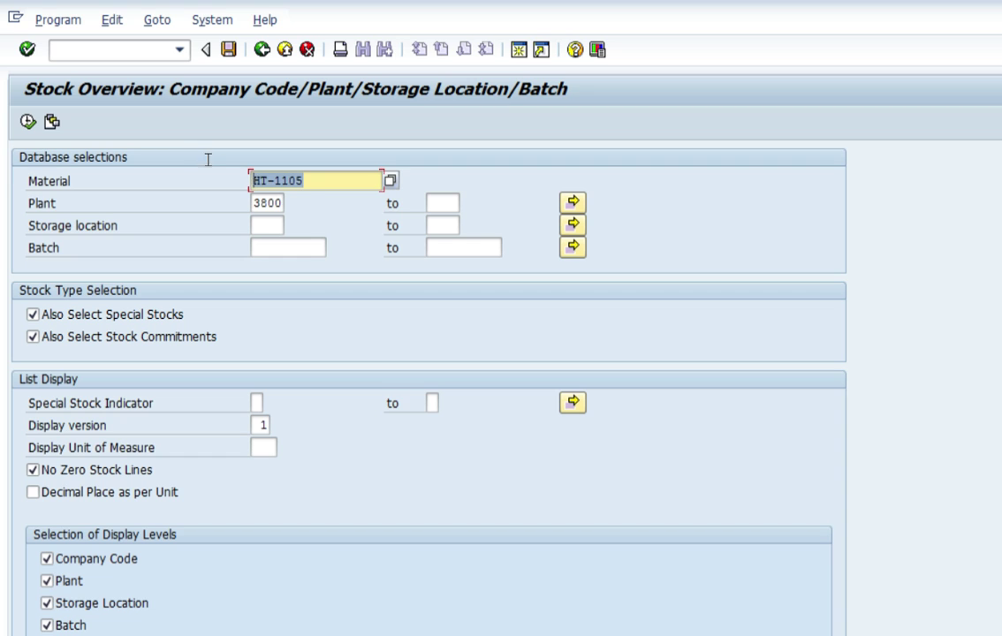
pyautogui.press('Tab')
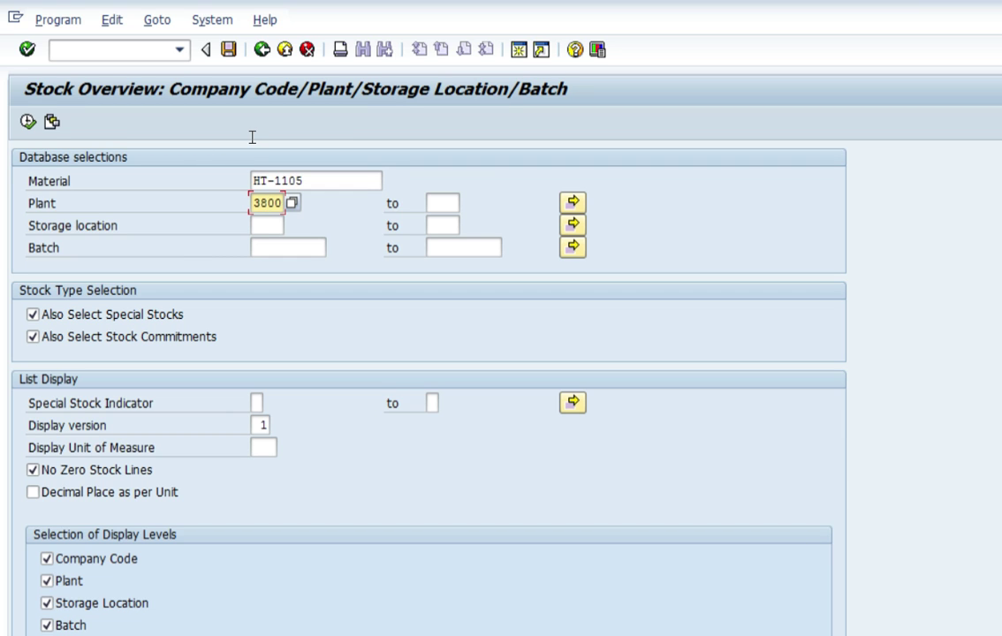
pyautogui.click(29, 117)
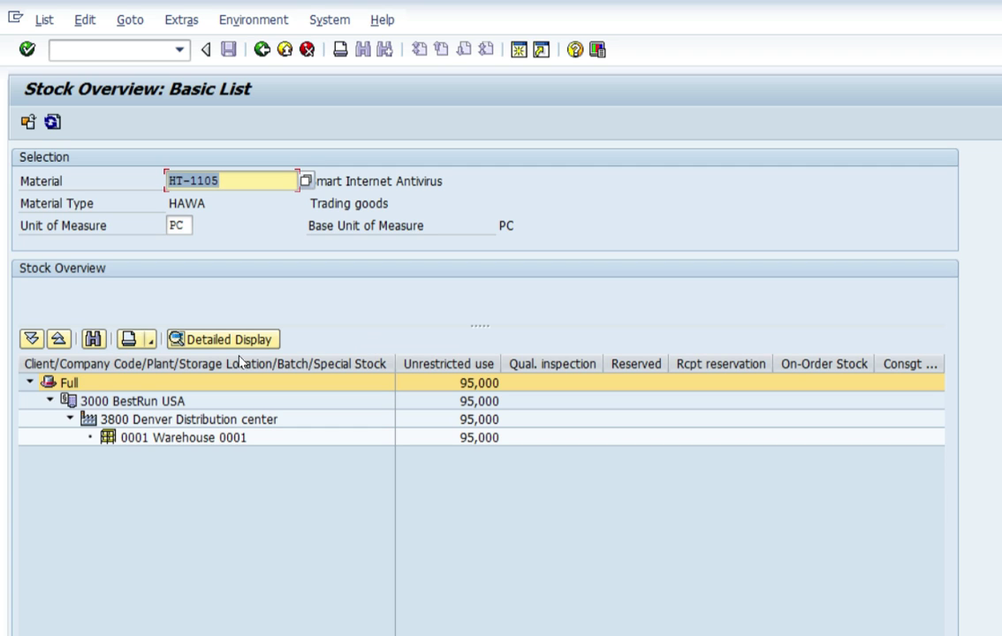
# View the detailed stock figures of storage location 0001 in plant 3800 and return to the SAP Easy Access menu
pyautogui.rightClick(209, 435)
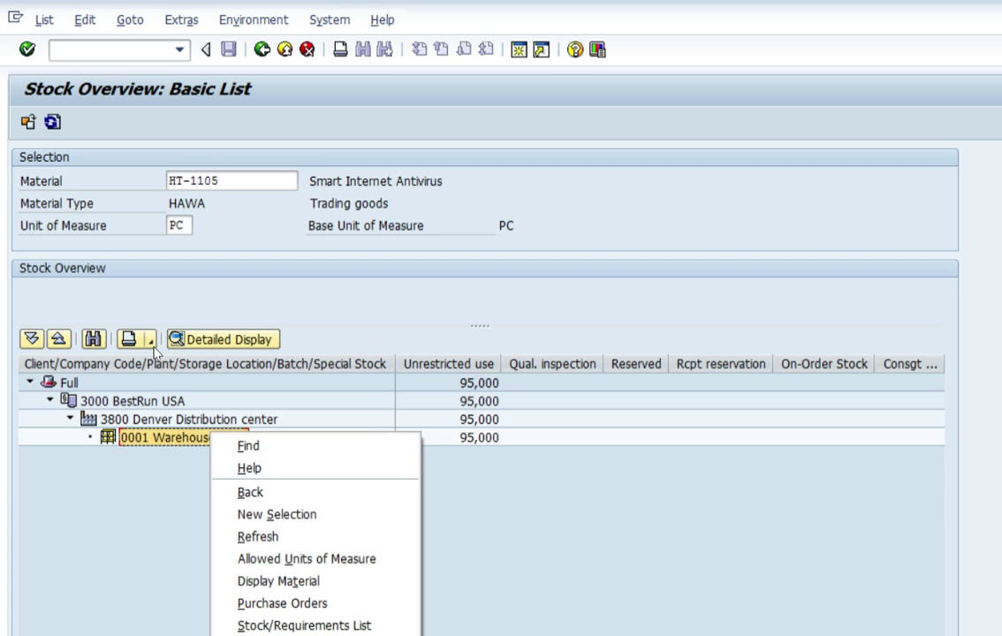
pyautogui.click(151, 351)
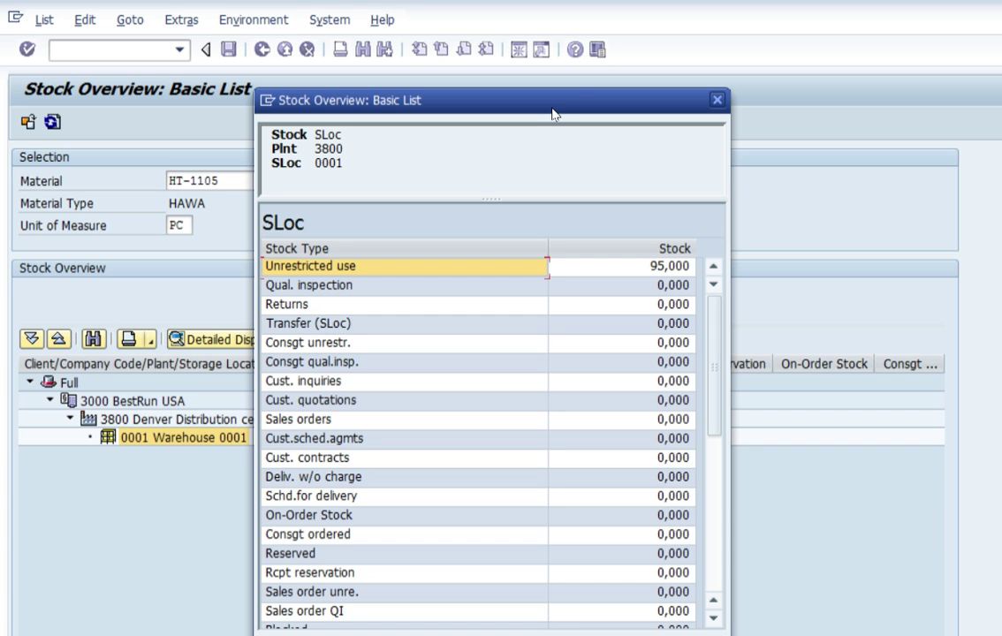
pyautogui.press('Escape')
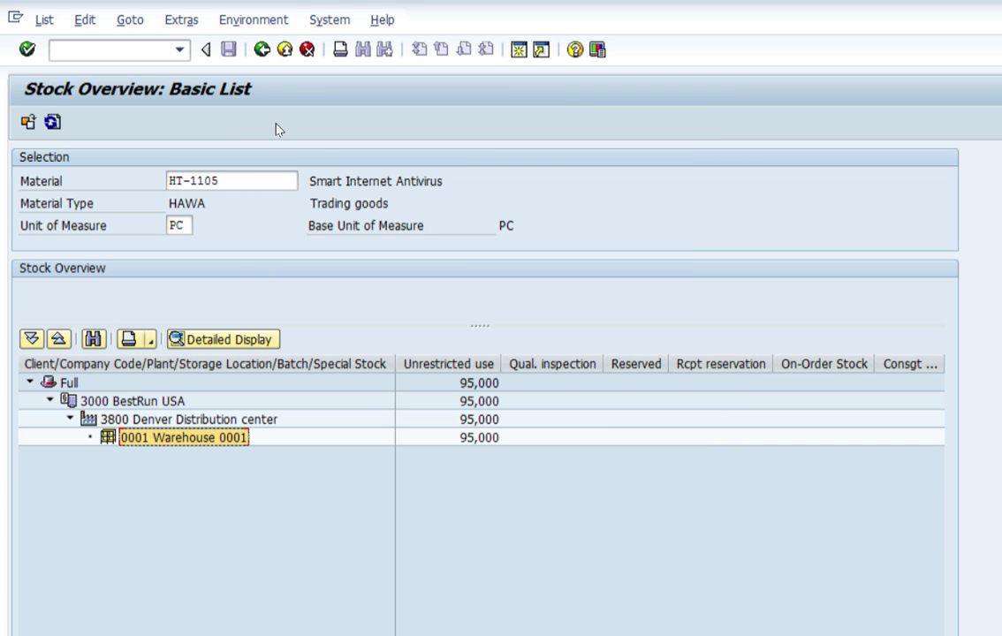
pyautogui.click(206, 49)
pyautogui.click(206, 50)
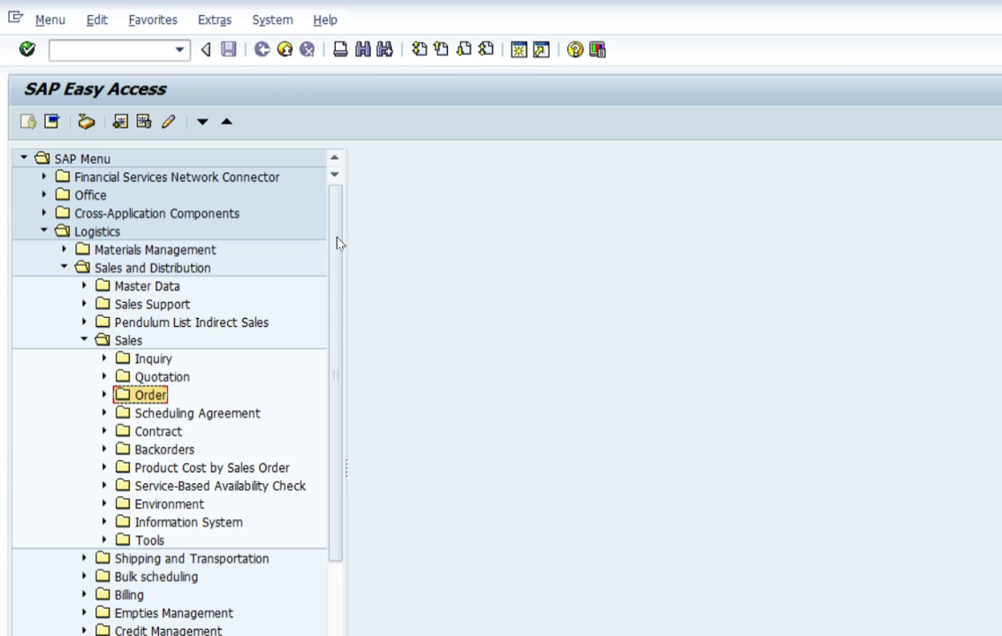
# Collapse the Sales folder and its parent Sales and Distribution folder in the SAP menu
pyautogui.click(84, 340)
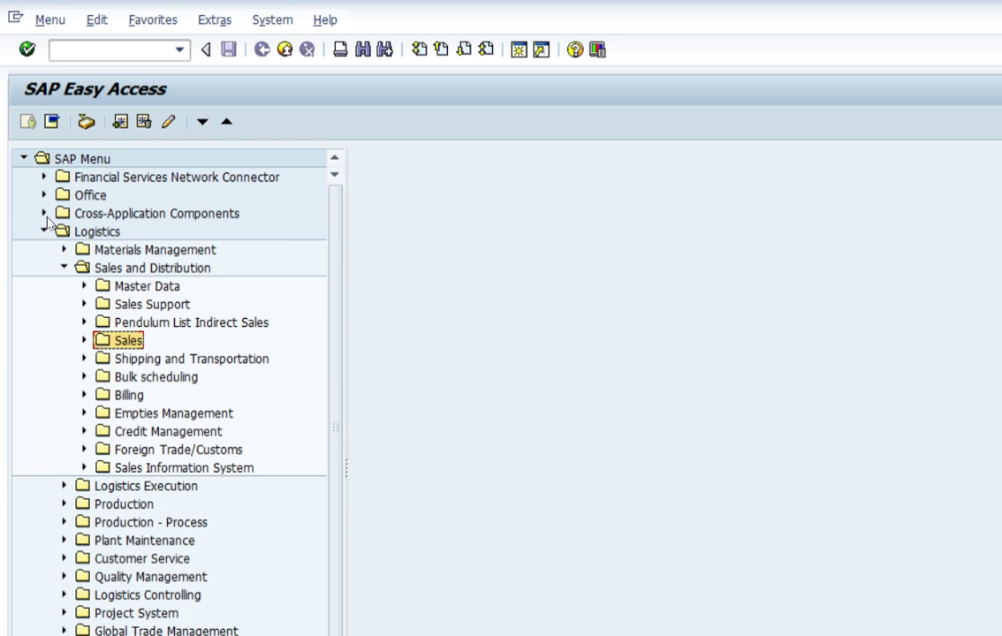
pyautogui.press('Left')
pyautogui.press('Left')
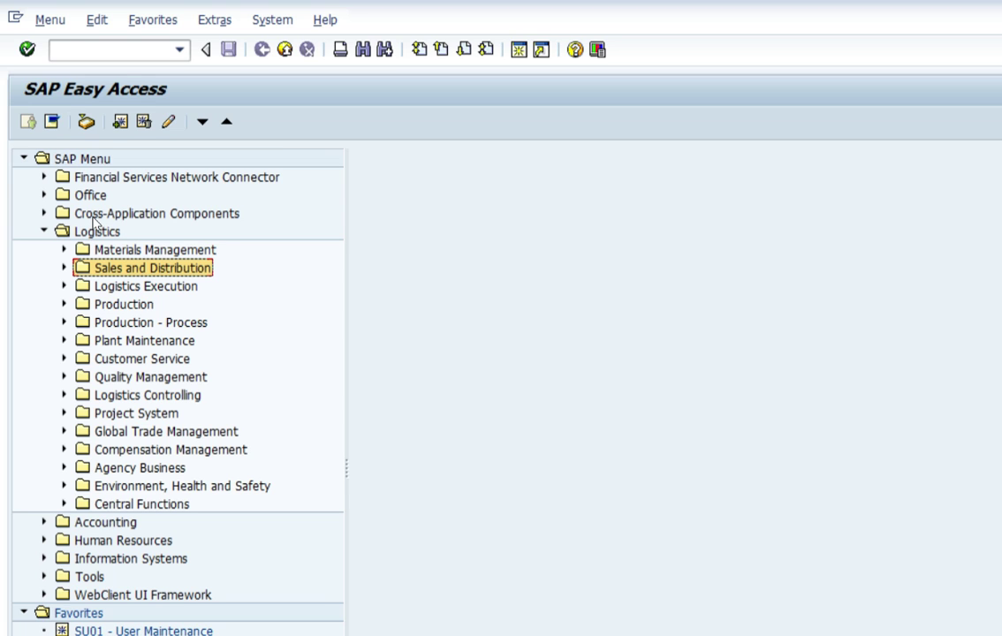
# Expand Logistics Execution and Outbound Process down to single-document outbound delivery creation and start VL01N - With Reference to Sales Order
pyautogui.press('Down')
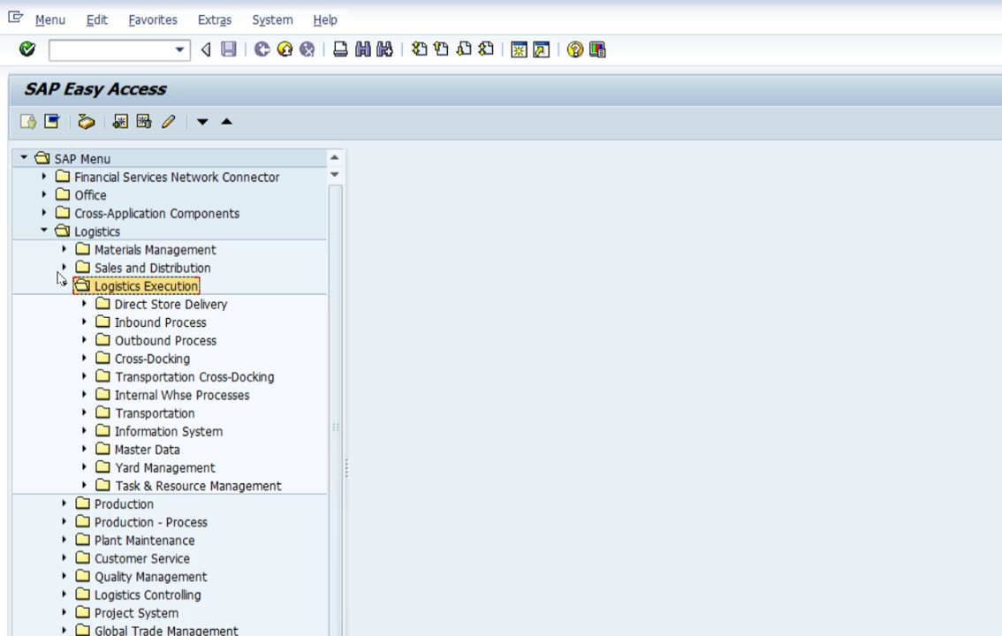
pyautogui.click(84, 340)
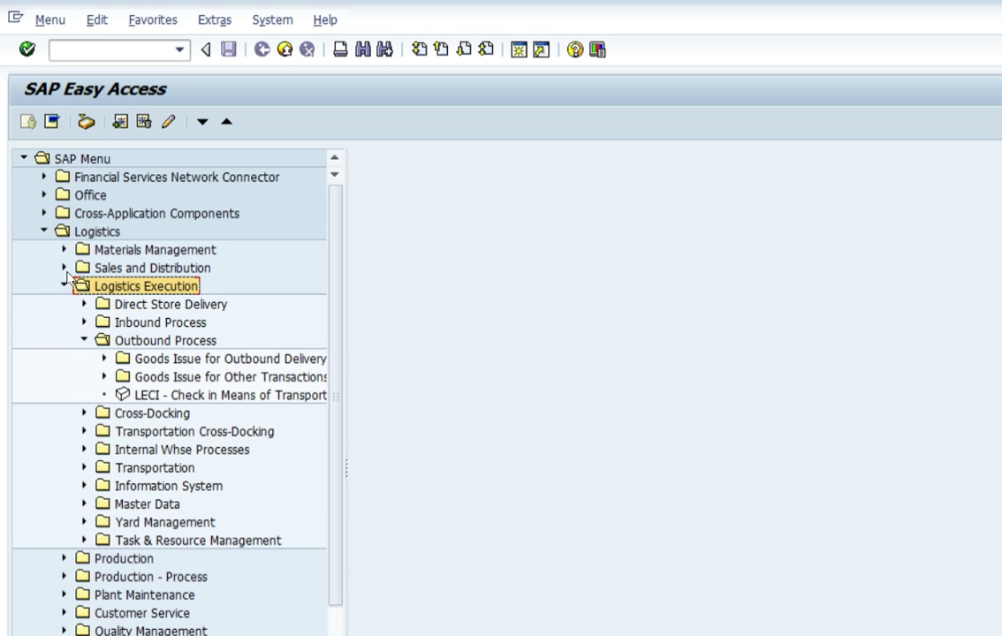
pyautogui.click(105, 359)
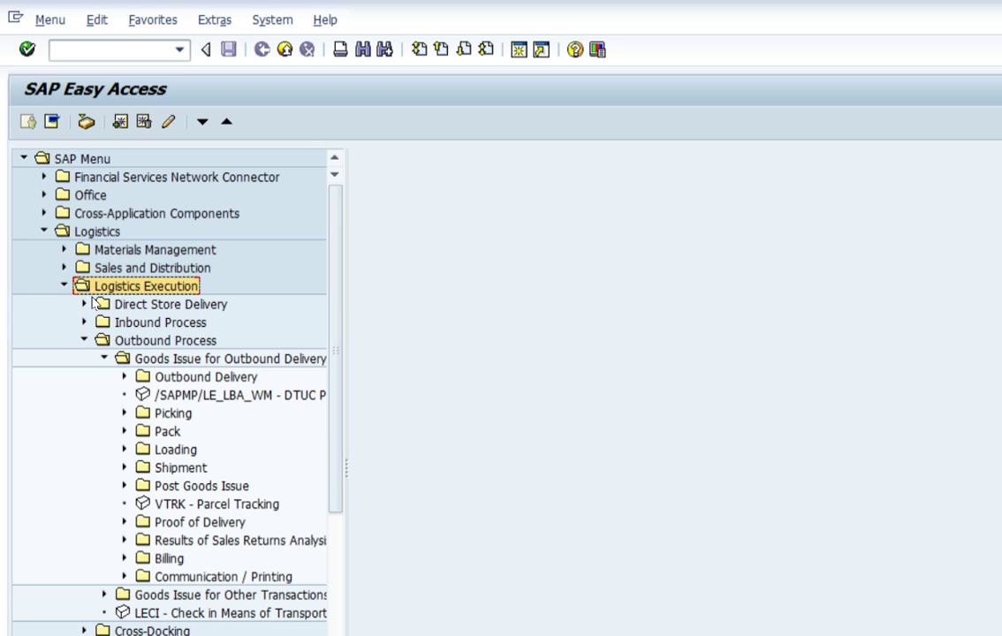
pyautogui.click(123, 376)
pyautogui.click(145, 395)
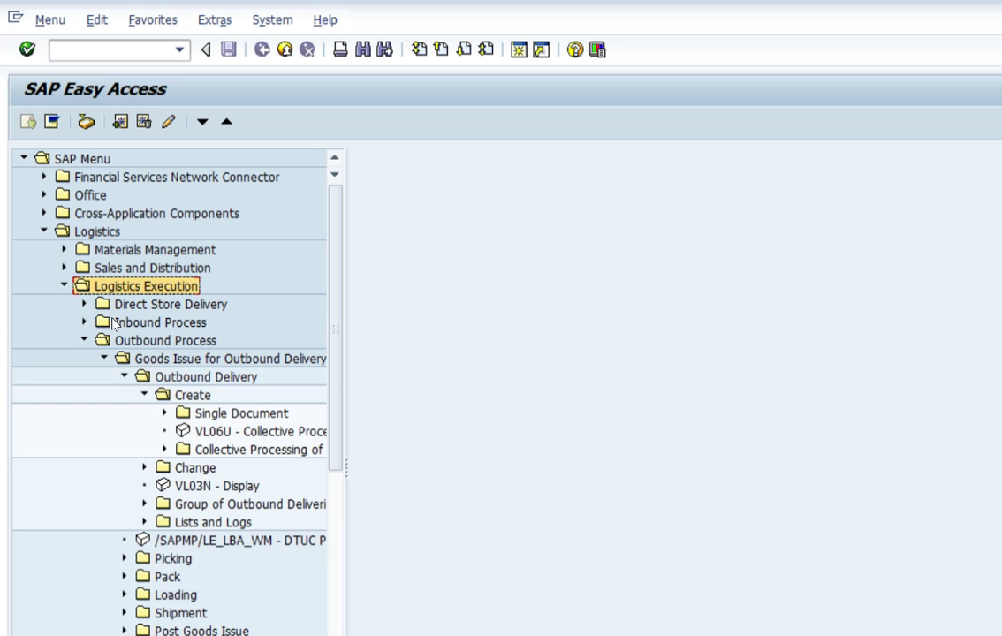
pyautogui.click(164, 413)
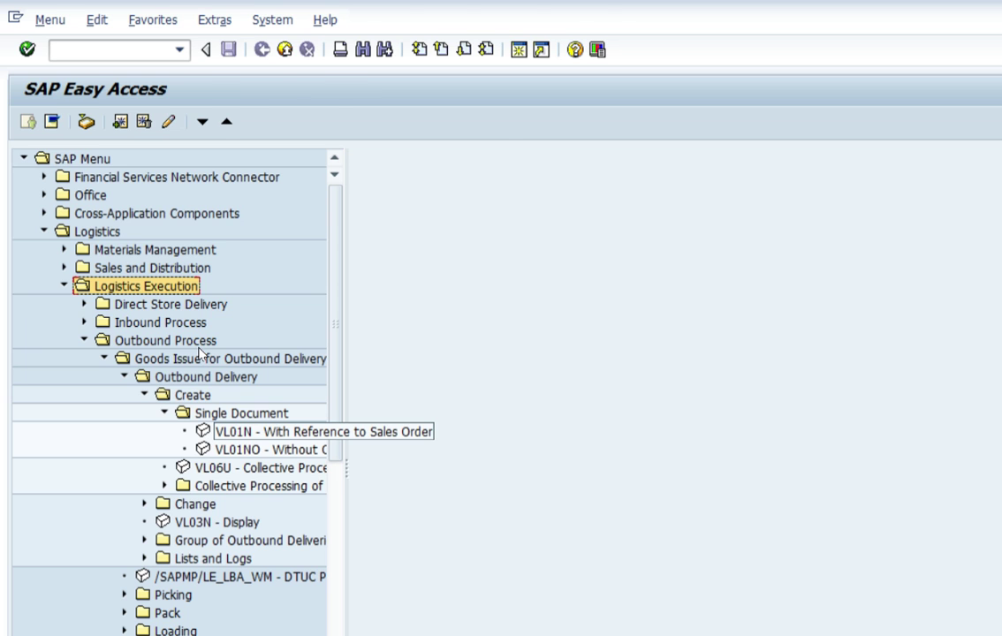
pyautogui.doubleClick(234, 431)
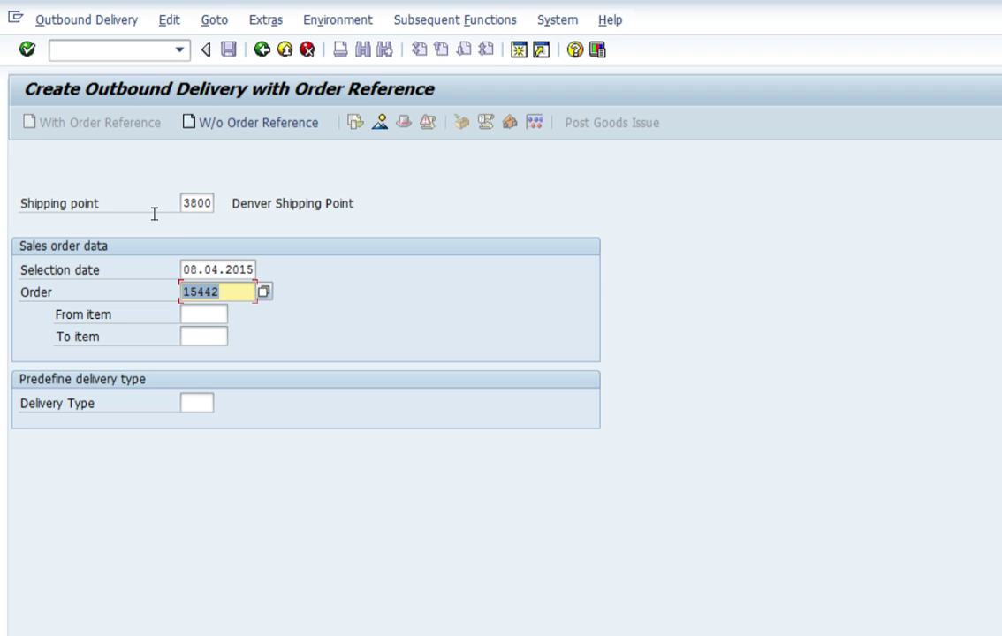
# Set the selection date to 09.04.2015 and create the outbound delivery from the prefilled sales order at shipping point 3800
pyautogui.hotkey('shift', 'Tab')
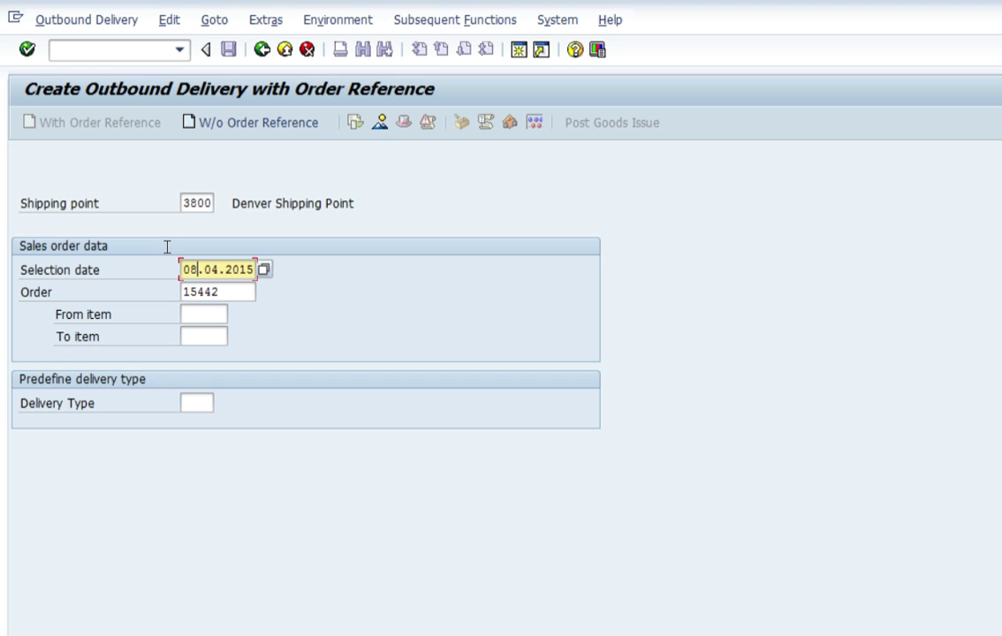
pyautogui.press('Delete')
pyautogui.write('9.04.2015')
pyautogui.press('Return')
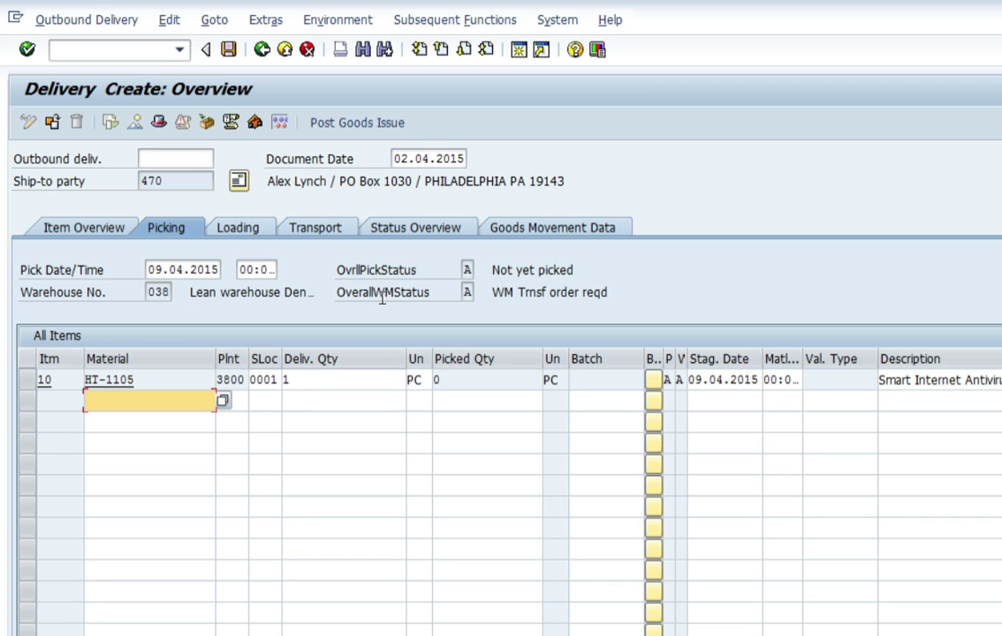
# Check delivery item 10 for HT-1105, save the delivery and proceed to creating a transfer order for it
pyautogui.press('Up')
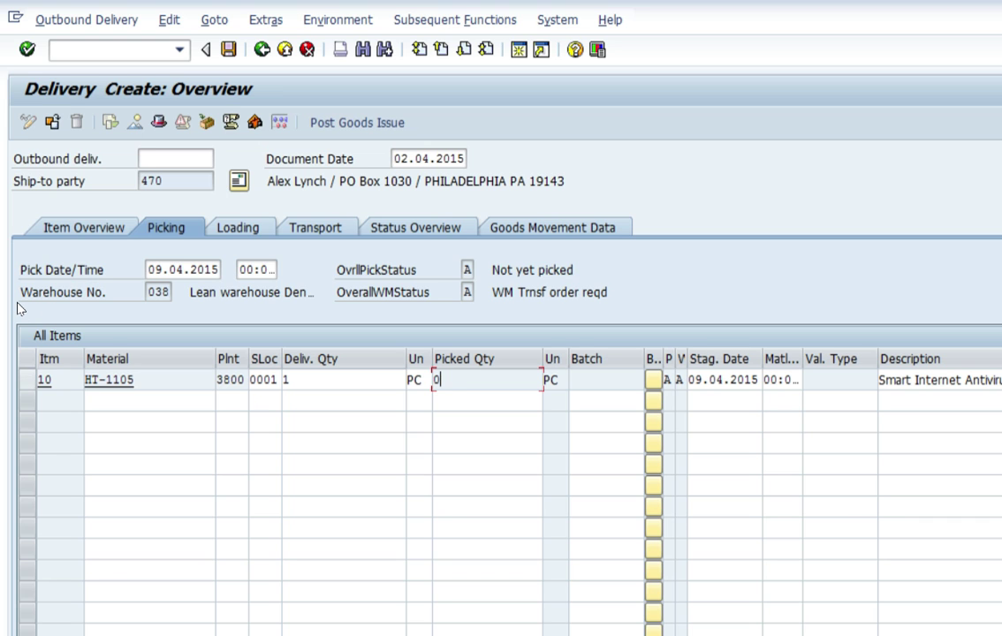
pyautogui.press('Return')
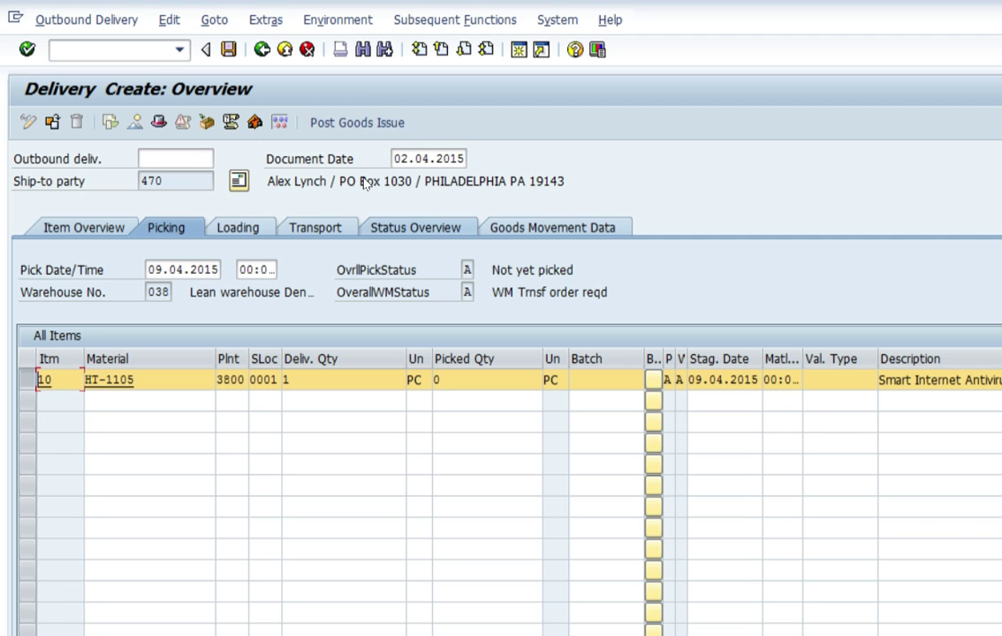
pyautogui.hotkey('alt', 'q')
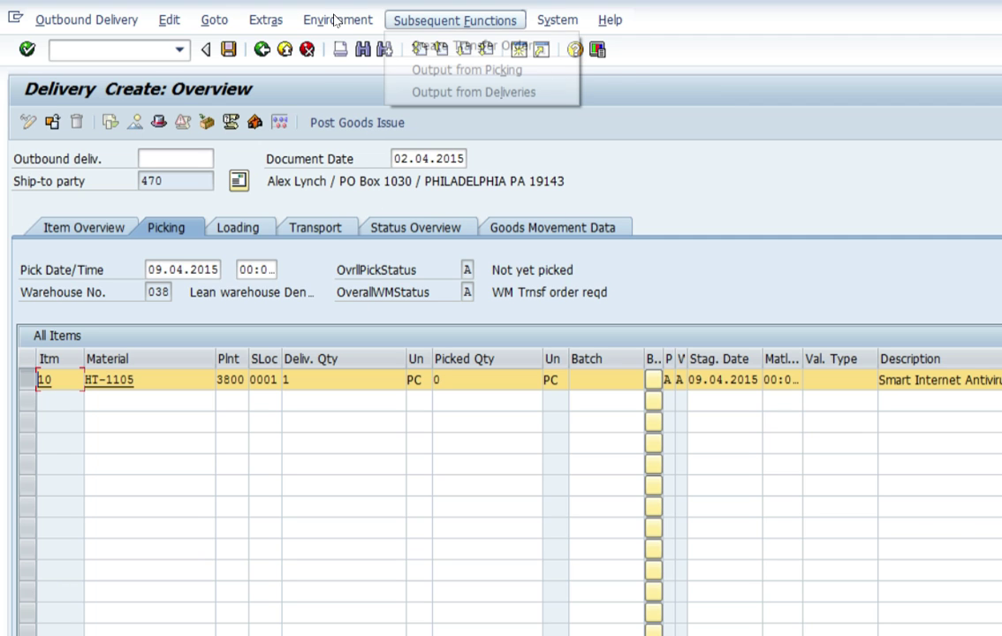
pyautogui.press('Down')
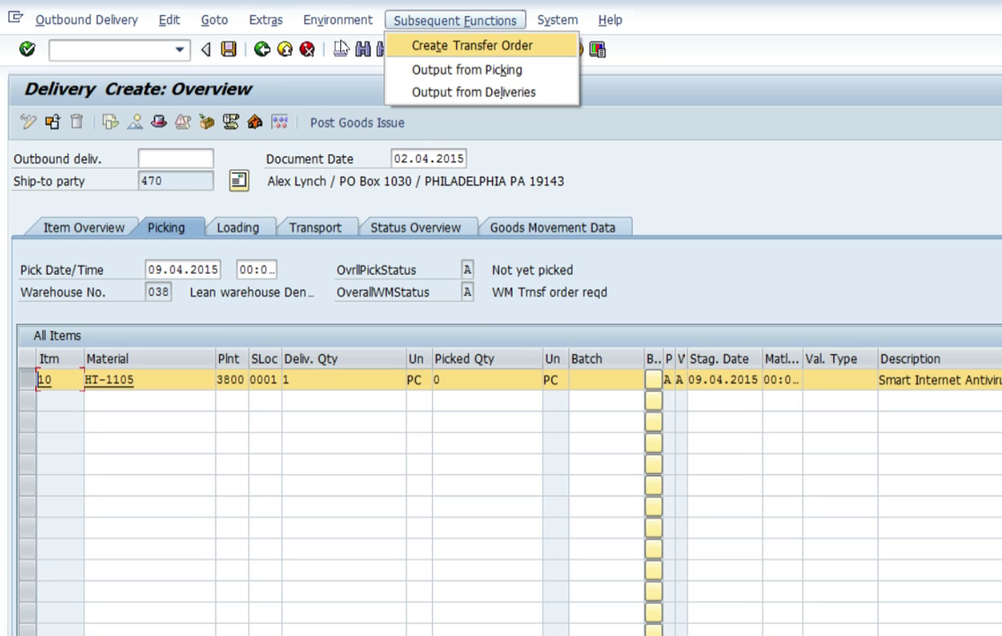
pyautogui.press('Return')
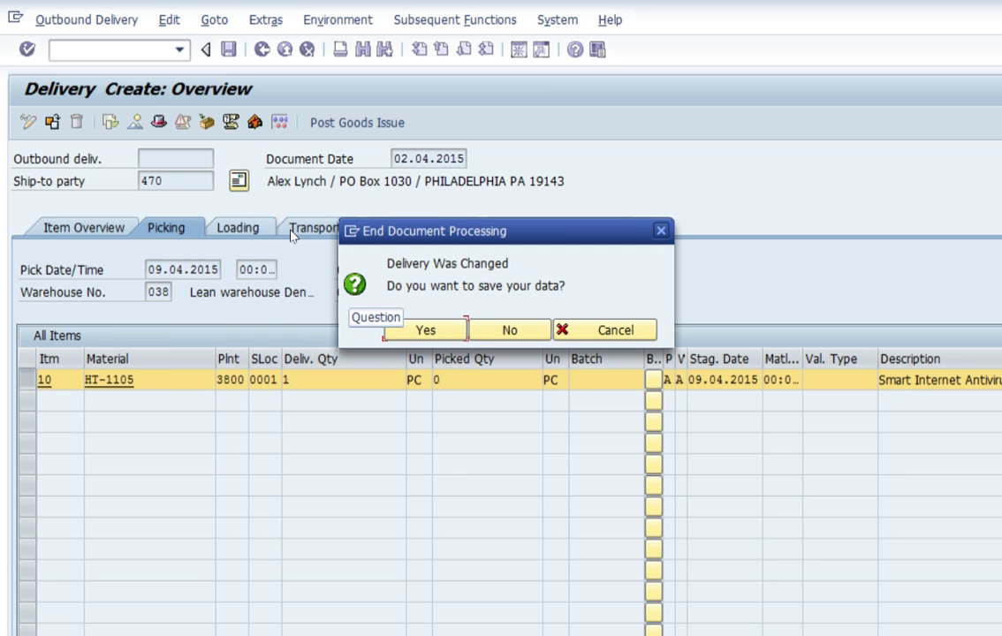
pyautogui.press('Return')
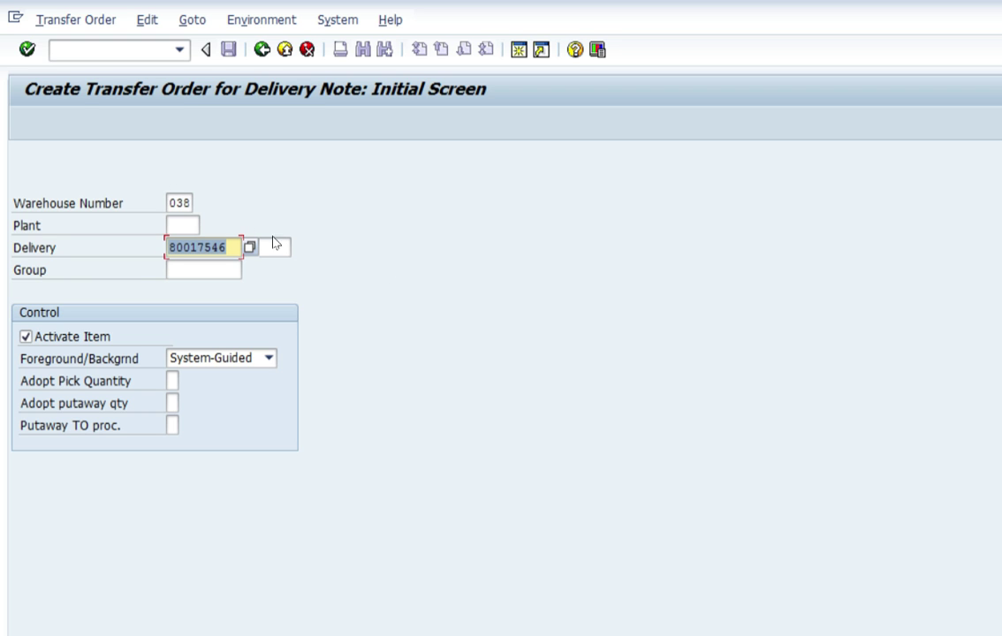
# Generate the transfer order item for the delivery in warehouse 038, save the transfer order and return to the SAP Easy Access menu
pyautogui.click(27, 50)
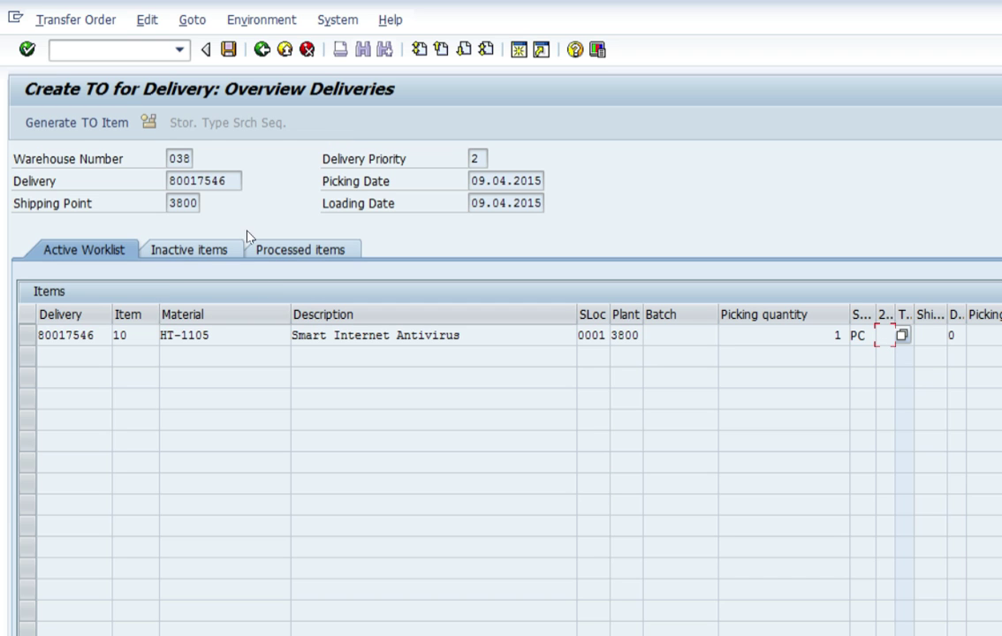
pyautogui.click(60, 107)
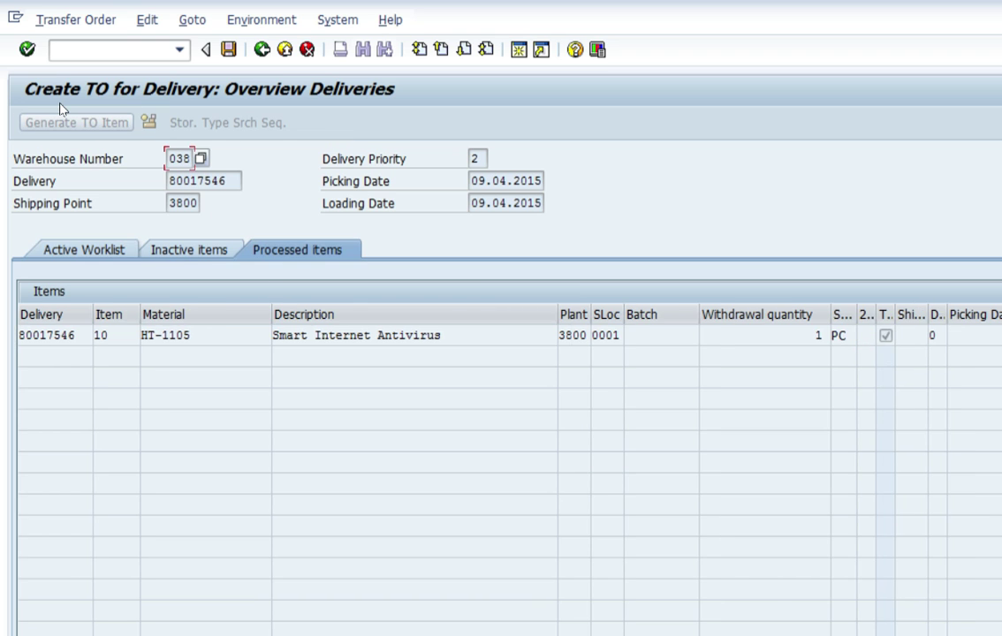
pyautogui.click(205, 49)
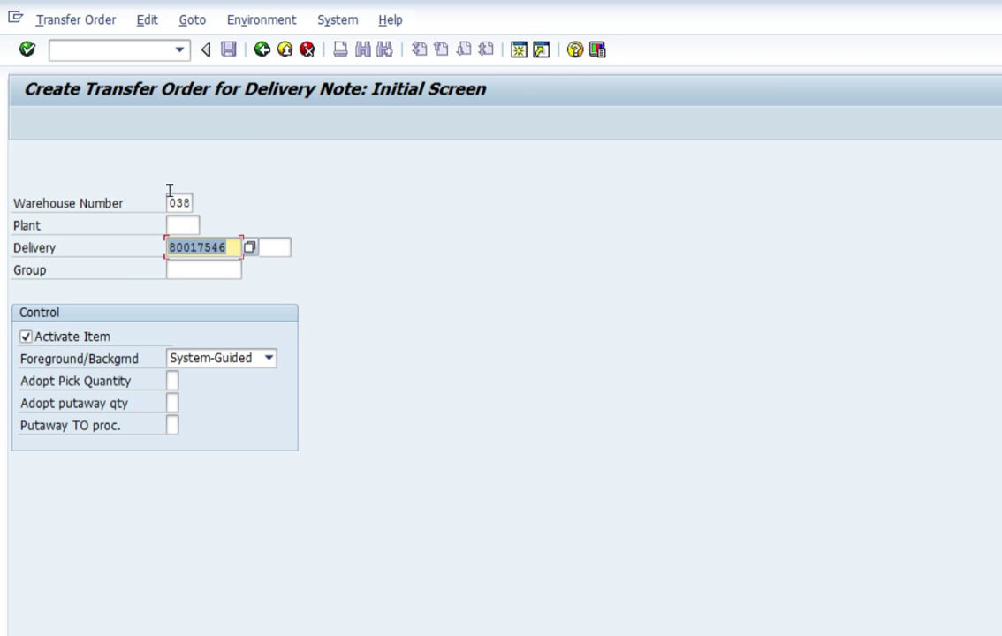
pyautogui.press('End')
pyautogui.hotkey('shift', 'Home')
pyautogui.click(228, 50)
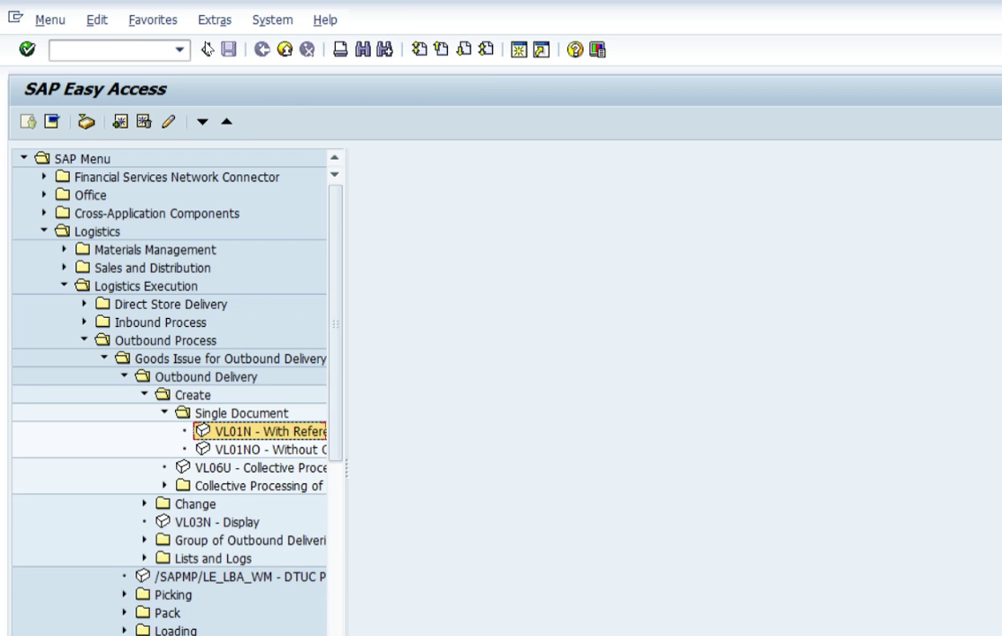
# Run transaction VL02N, open the outbound delivery for change and check the picked quantity of HT-1105
pyautogui.click(78, 52)
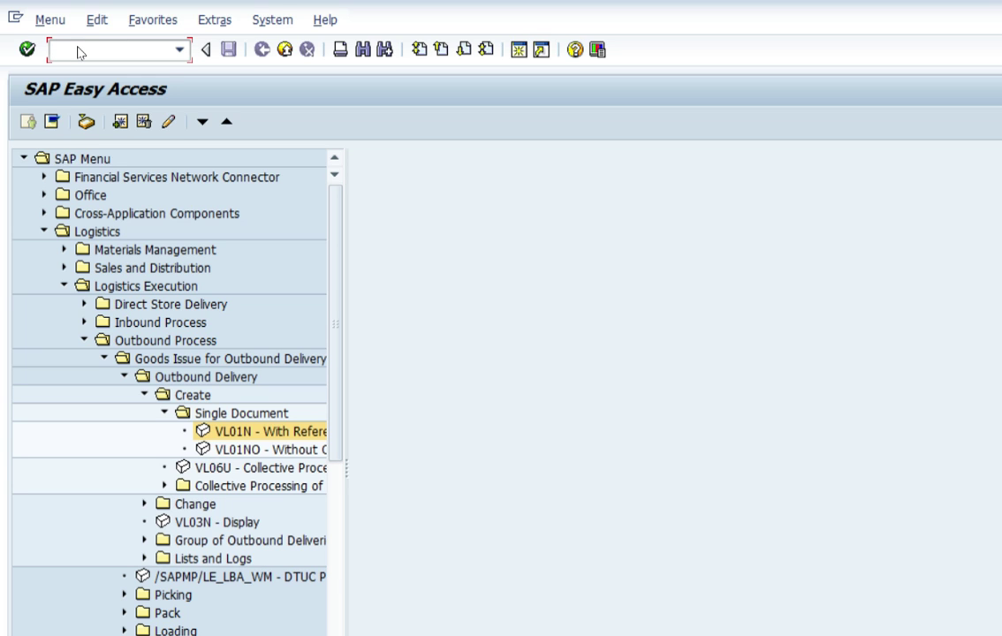
pyautogui.write('/nvl02n')
pyautogui.press('Return')
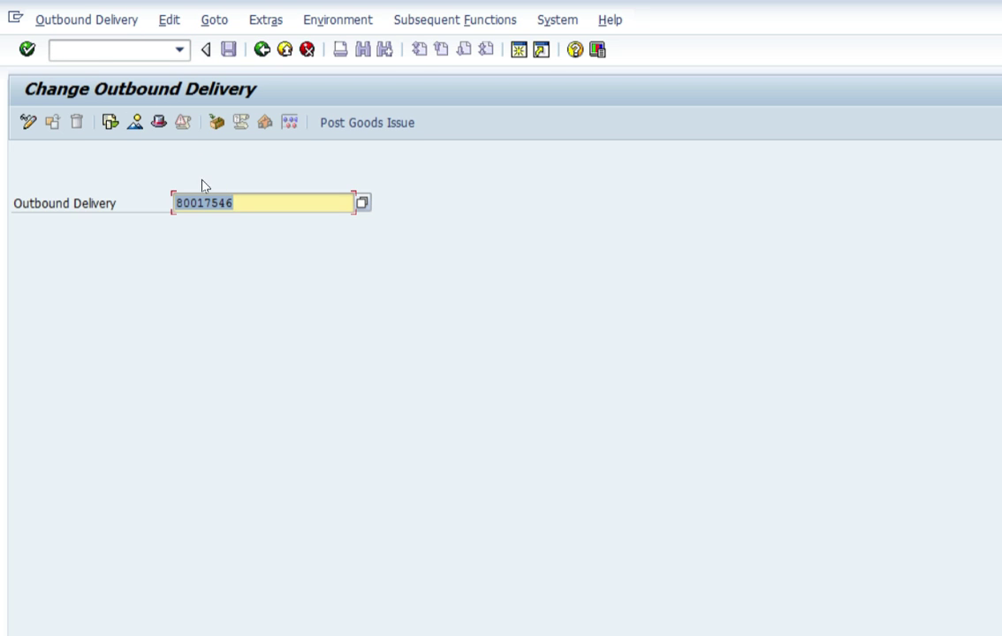
pyautogui.press('End')
pyautogui.press('Return')
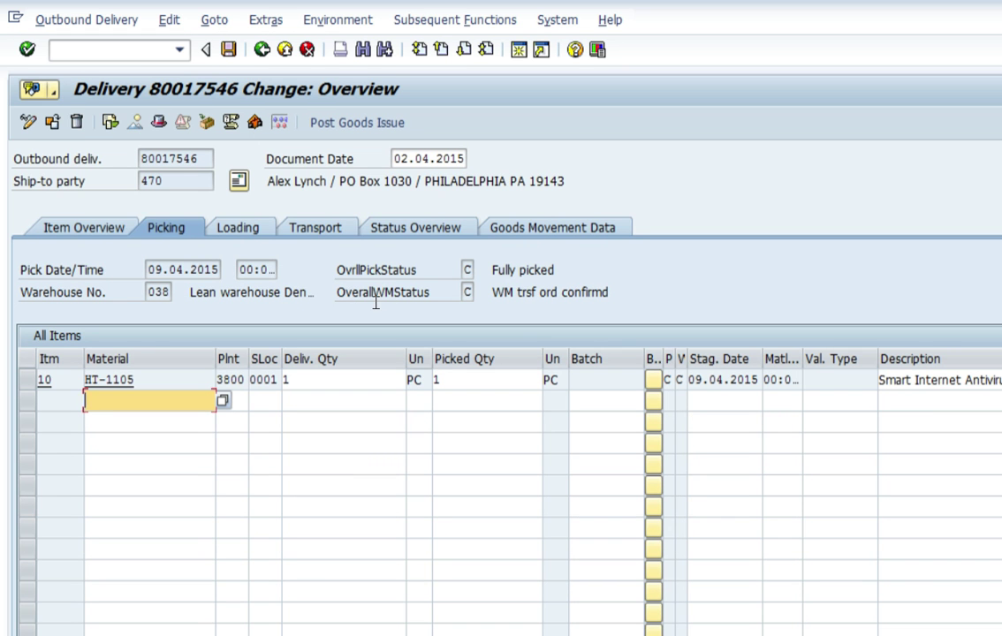
pyautogui.hotkey('shift', 'Tab')
pyautogui.press('End')
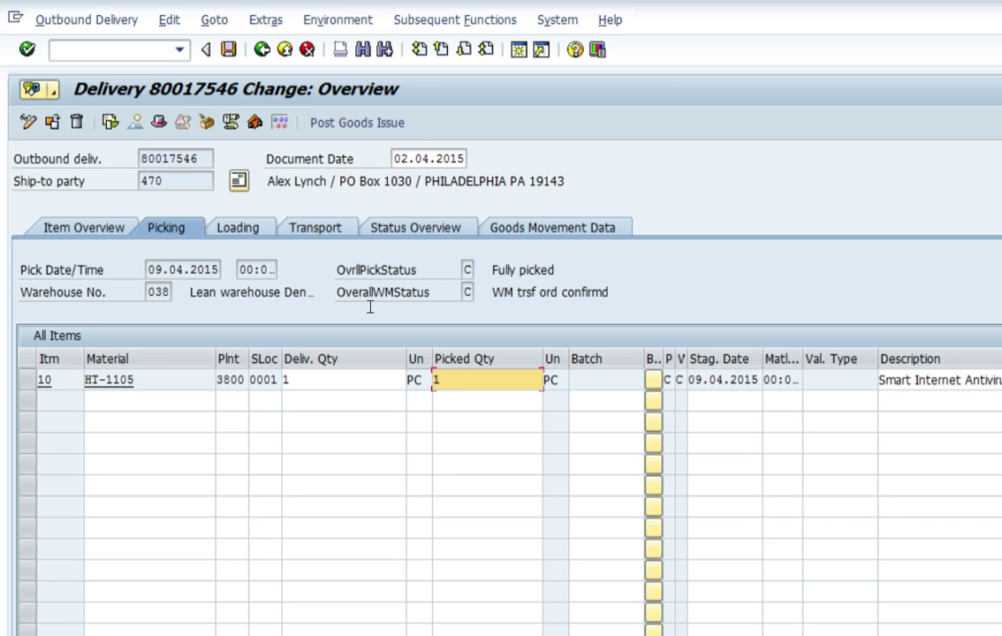
# Switch to the session displaying the earlier standard order and try to open an additional SAP session
pyautogui.hotkey('alt', 'Tab')
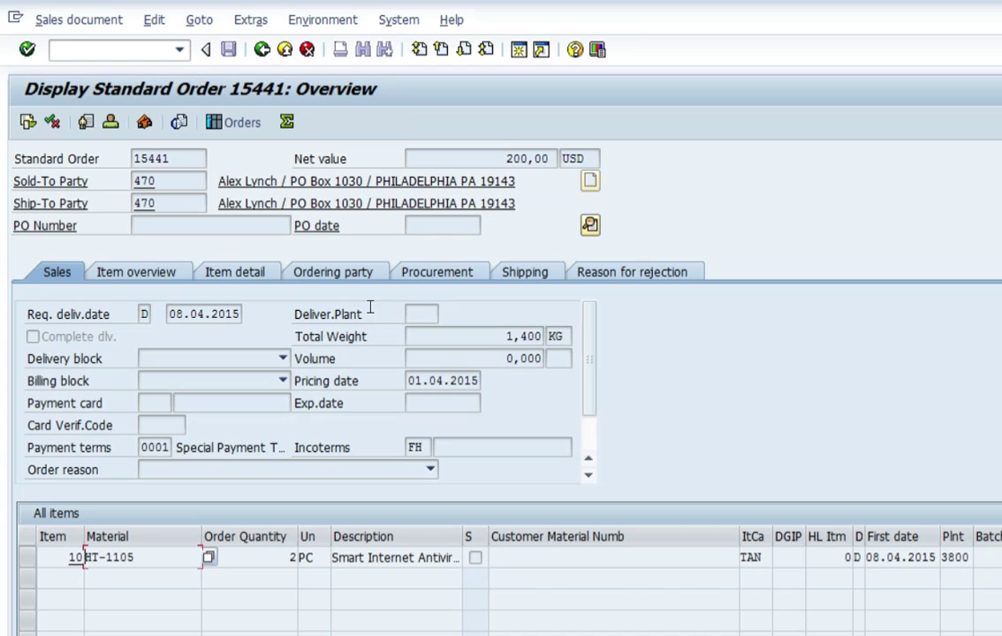
pyautogui.hotkey('alt', 'Tab')
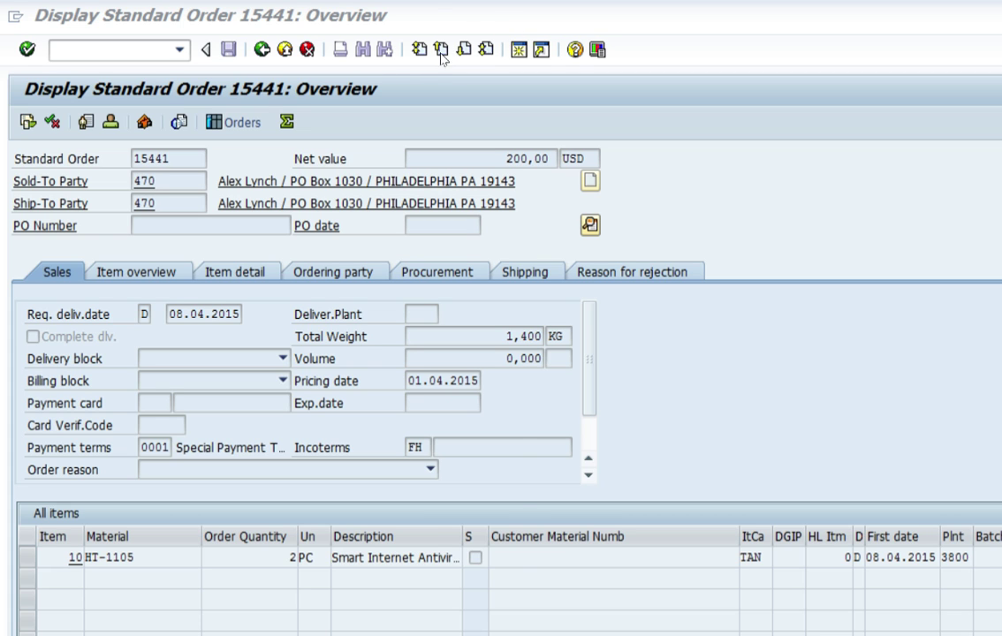
pyautogui.click(519, 51)
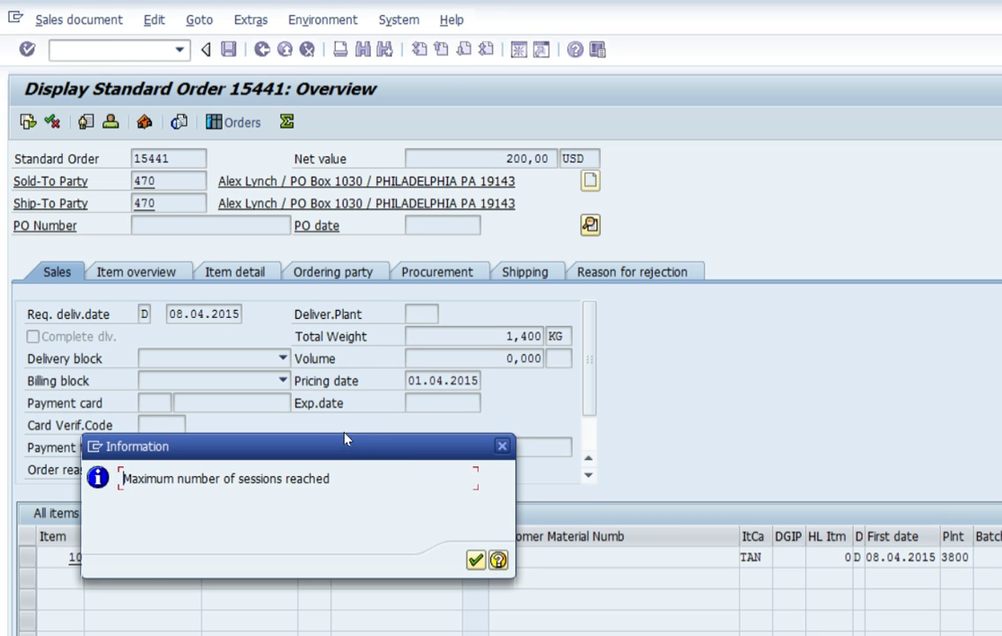
pyautogui.press('Return')
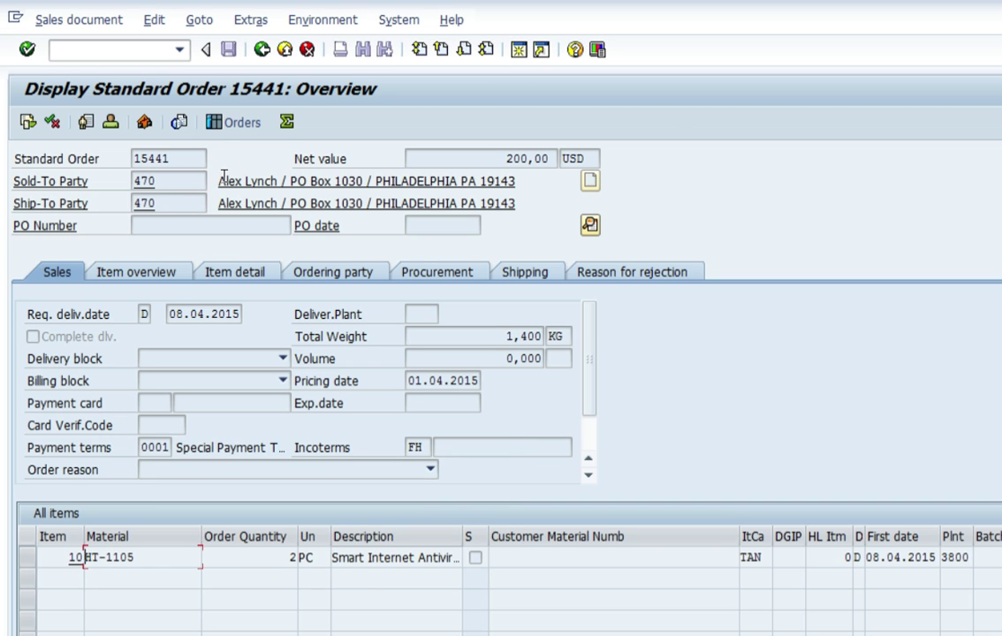
# Run transaction MMBE for material HT-1105 in plant 3800 and view the detailed stock figures of storage location 0001
pyautogui.press('F3')
pyautogui.click(70, 43)
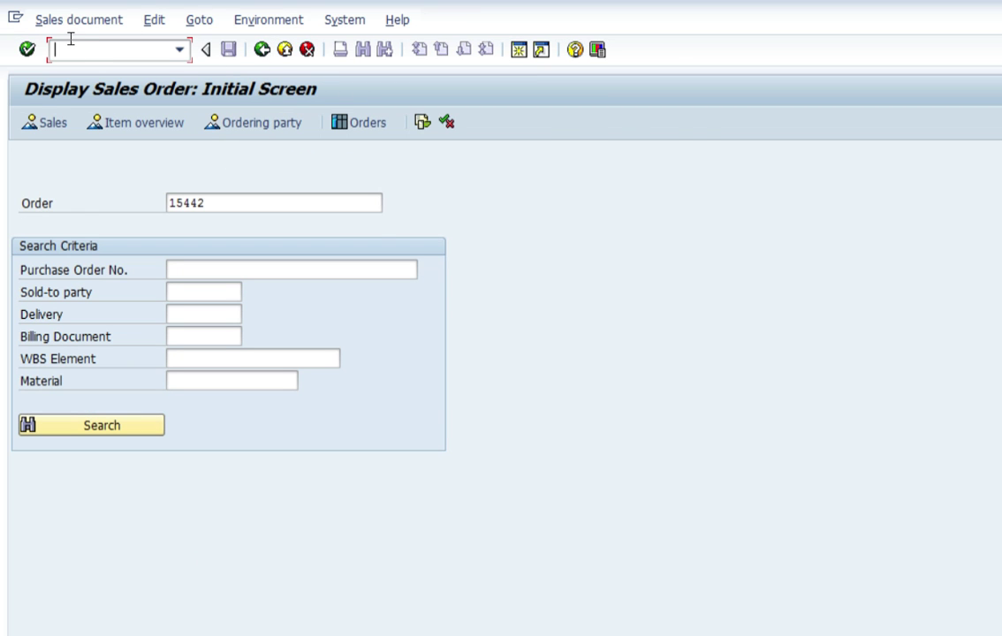
pyautogui.write('/nmmbe')
pyautogui.press('Return')
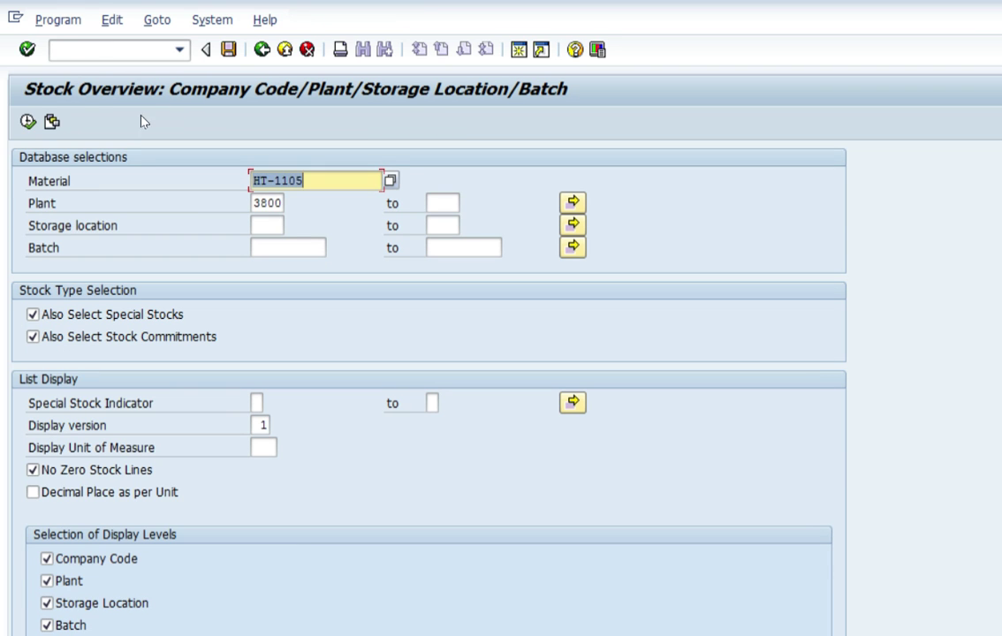
pyautogui.click(28, 120)
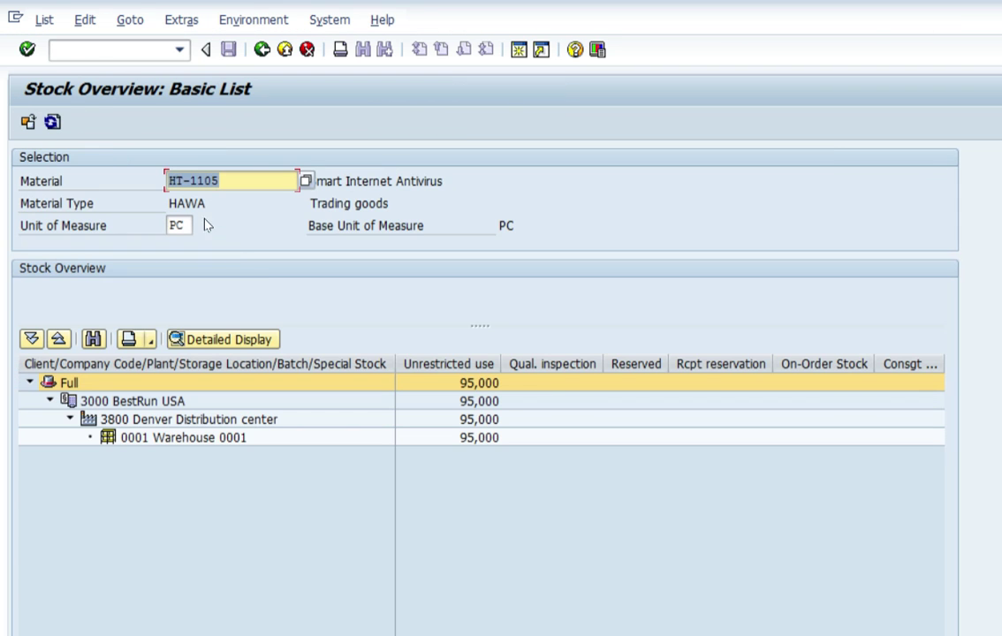
pyautogui.doubleClick(184, 438)
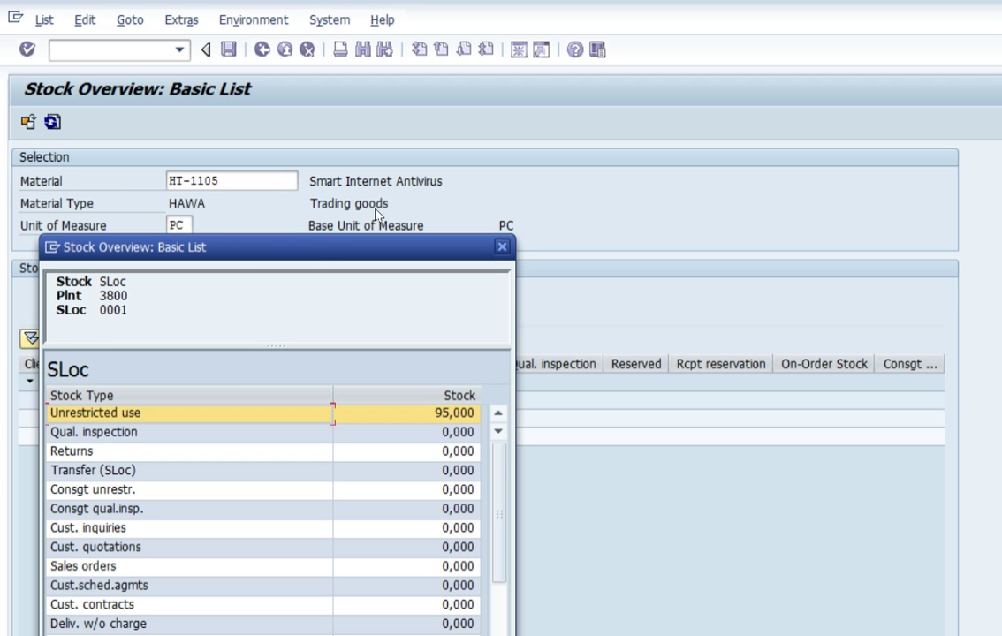
pyautogui.press('Escape')
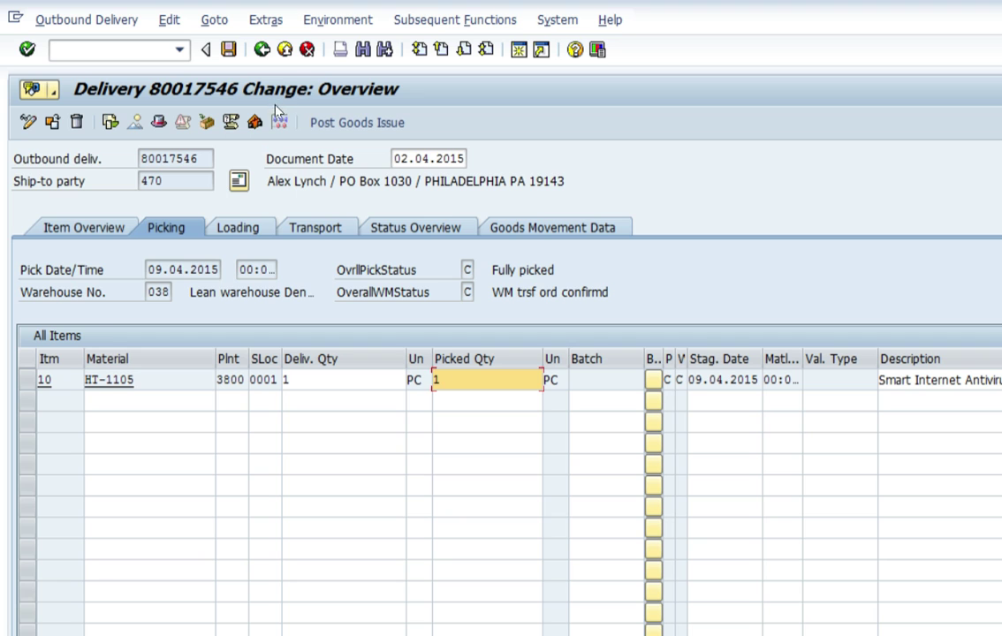
# Post the goods issue for the outbound delivery and display its document flow
pyautogui.press('F3')
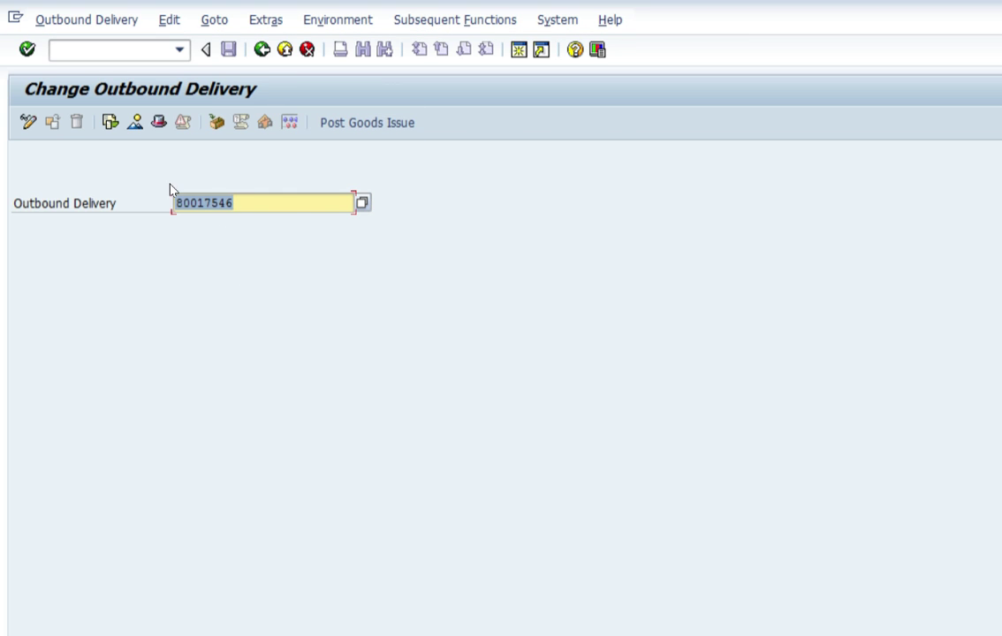
pyautogui.click(110, 122)
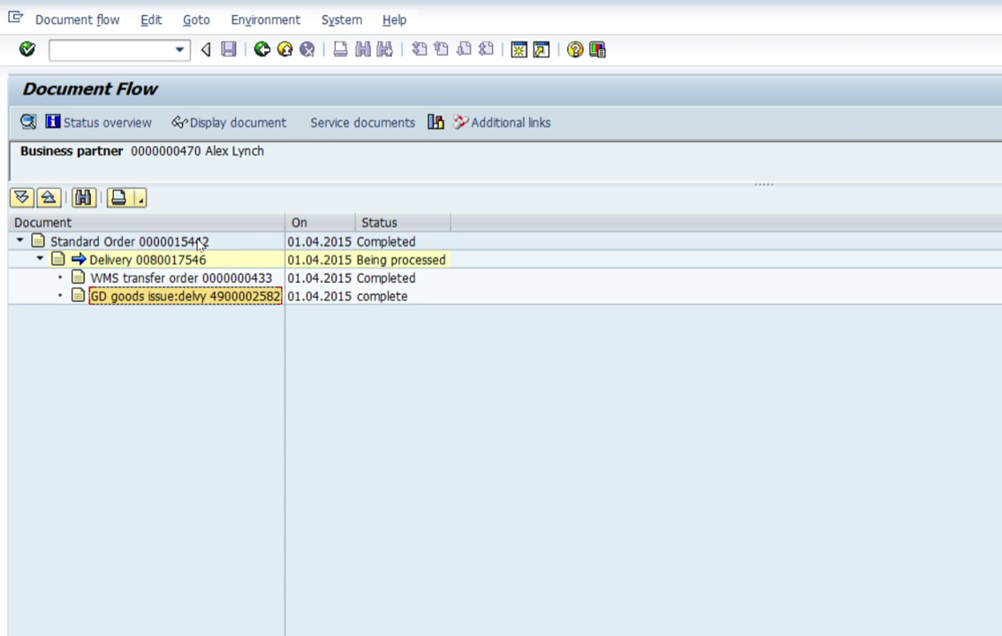
# Display the goods issue material document from the document flow and list its accounting documents
pyautogui.click(182, 121)
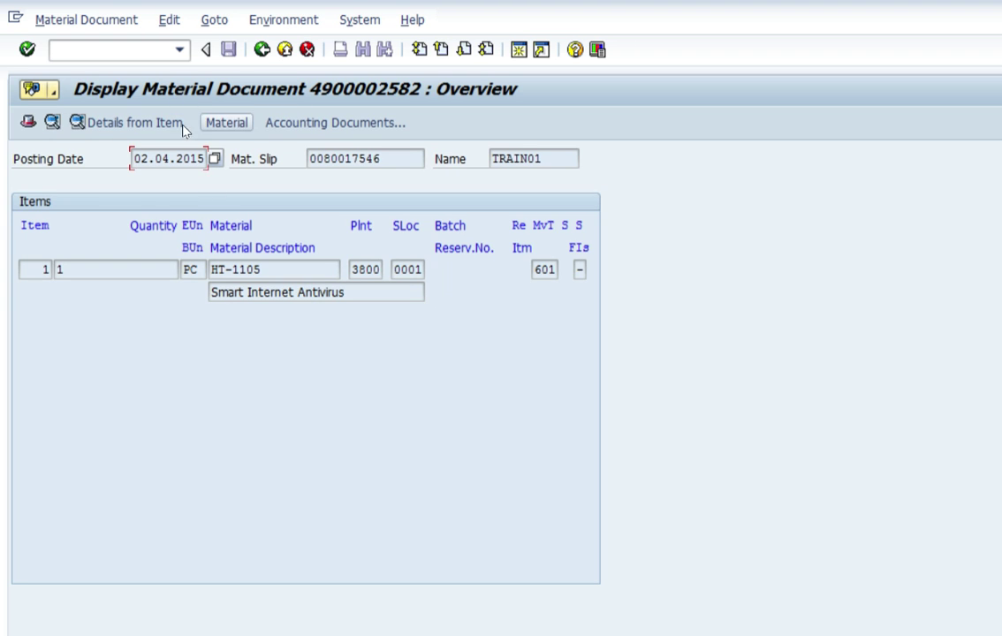
pyautogui.press('Down')
pyautogui.hotkey('shift', 'F4')
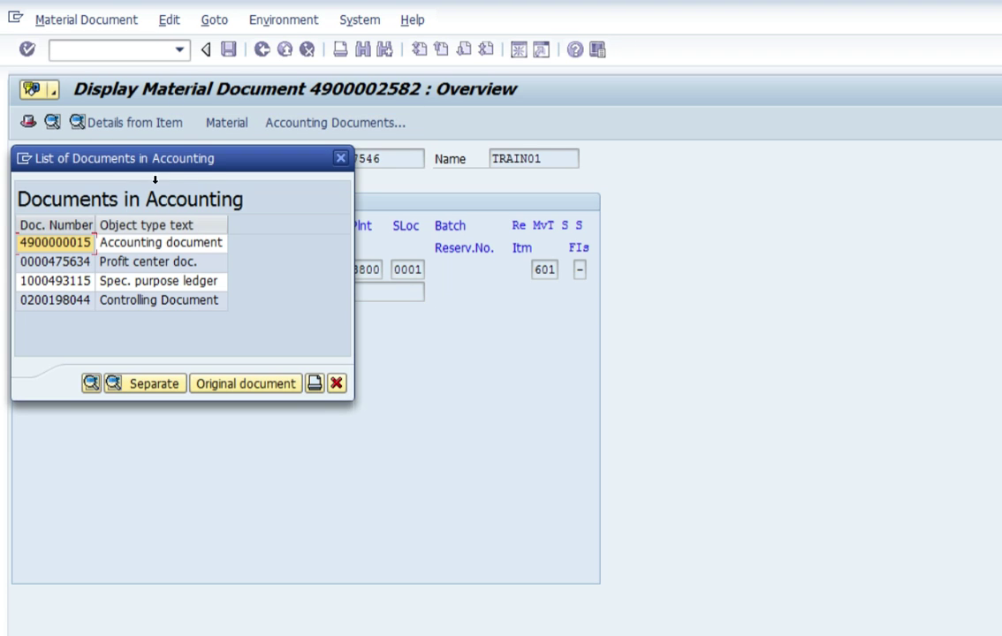
# Display the accounting document of the goods issue and view the coding block of its first line item
pyautogui.press('Return')
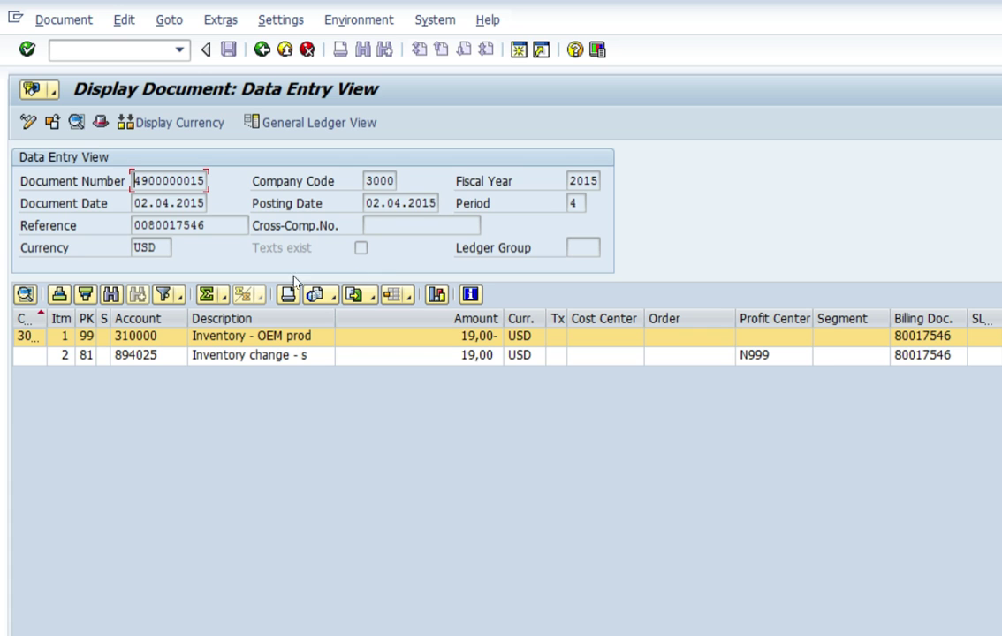
pyautogui.press('F2')
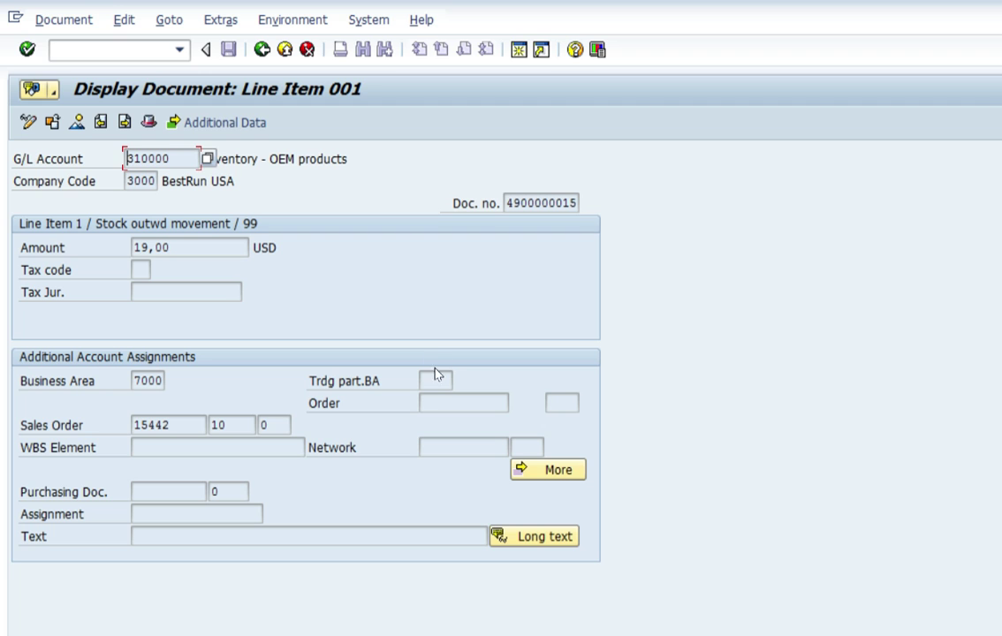
pyautogui.hotkey('shift', 'F4')
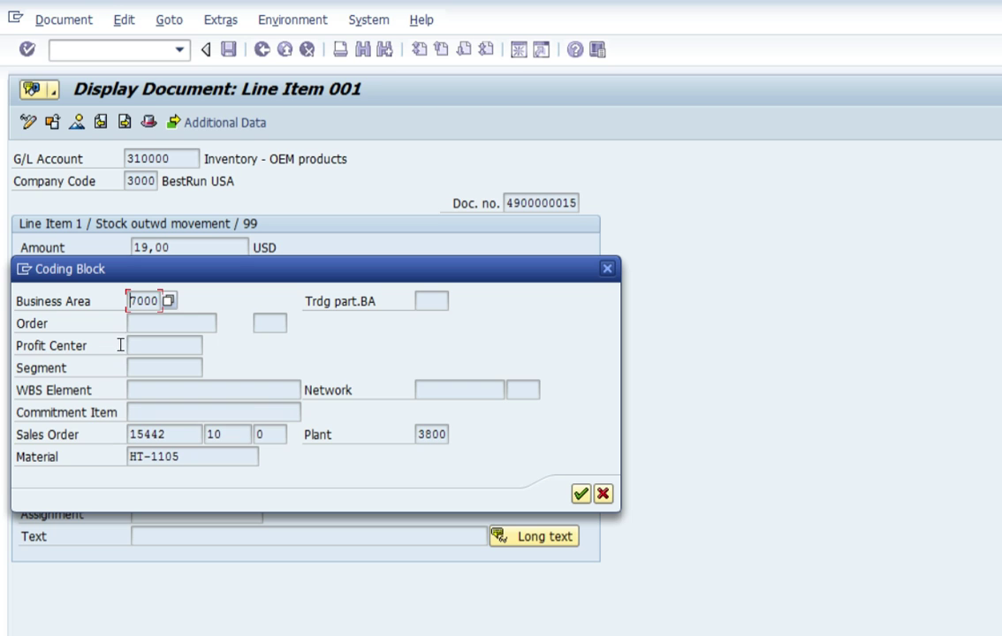
pyautogui.press('Return')
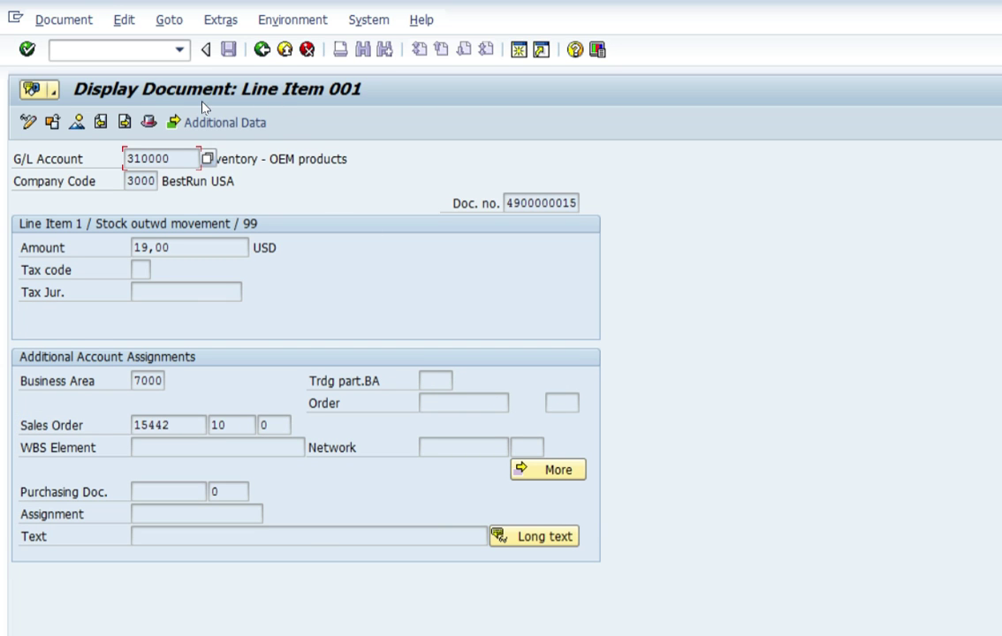
# View the additional details of line item 1, including the group currency amount, and select the inventory change line in the data entry view
pyautogui.click(217, 121)
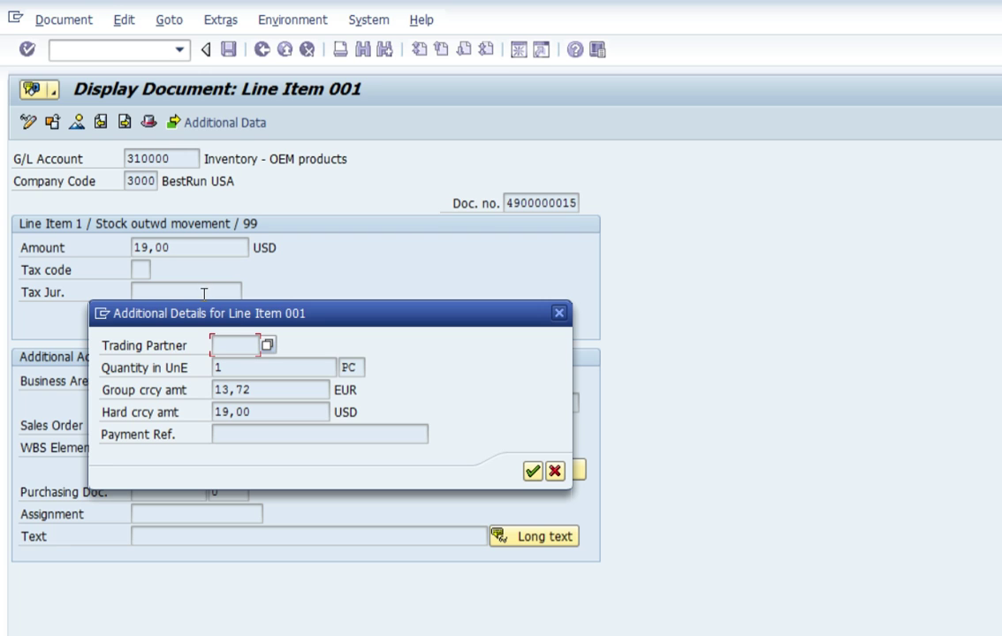
pyautogui.click(290, 389)
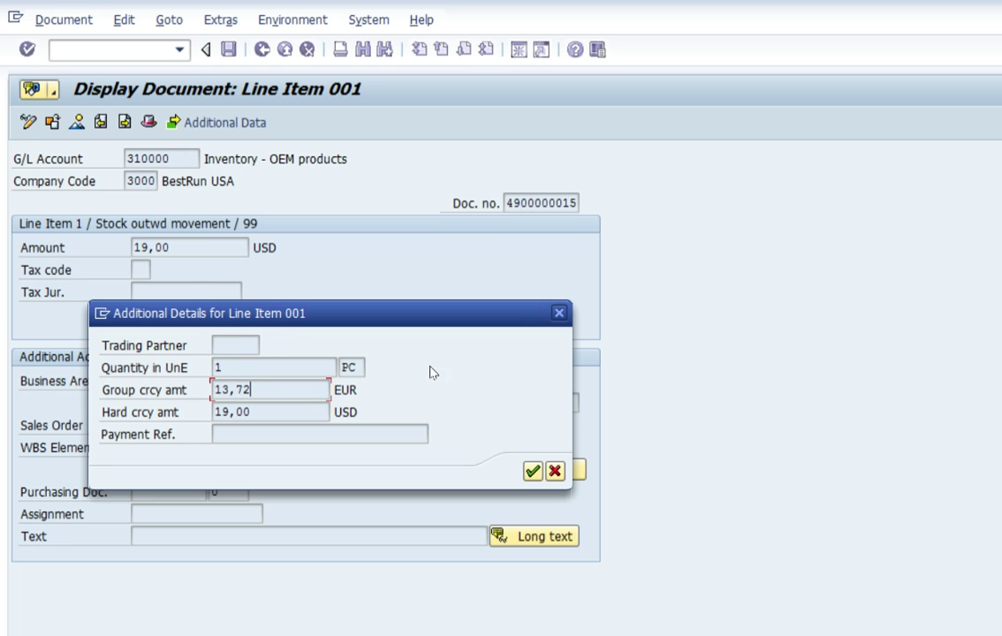
pyautogui.press('Return')
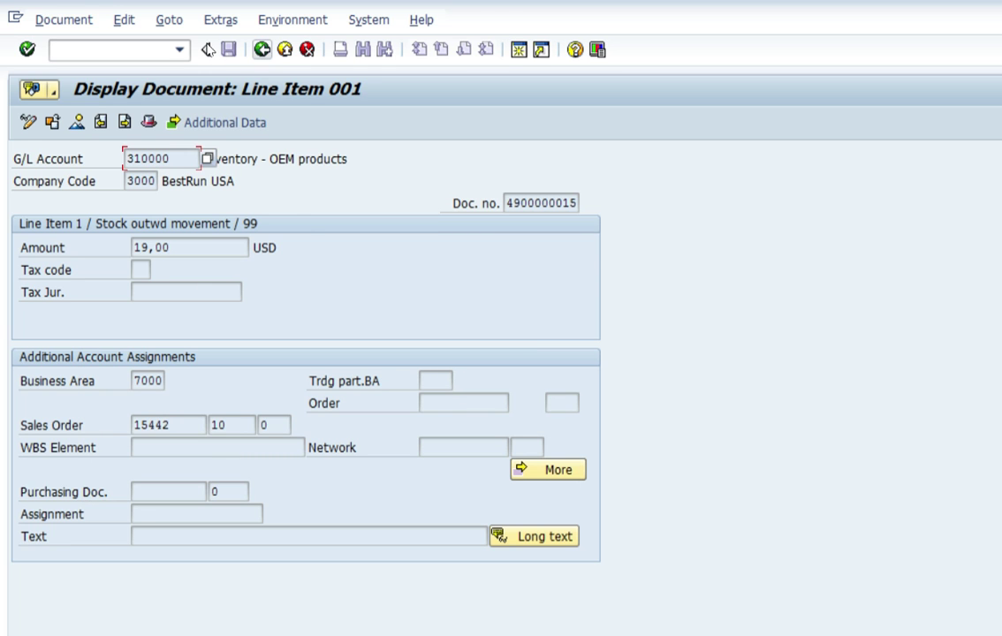
pyautogui.press('F3')
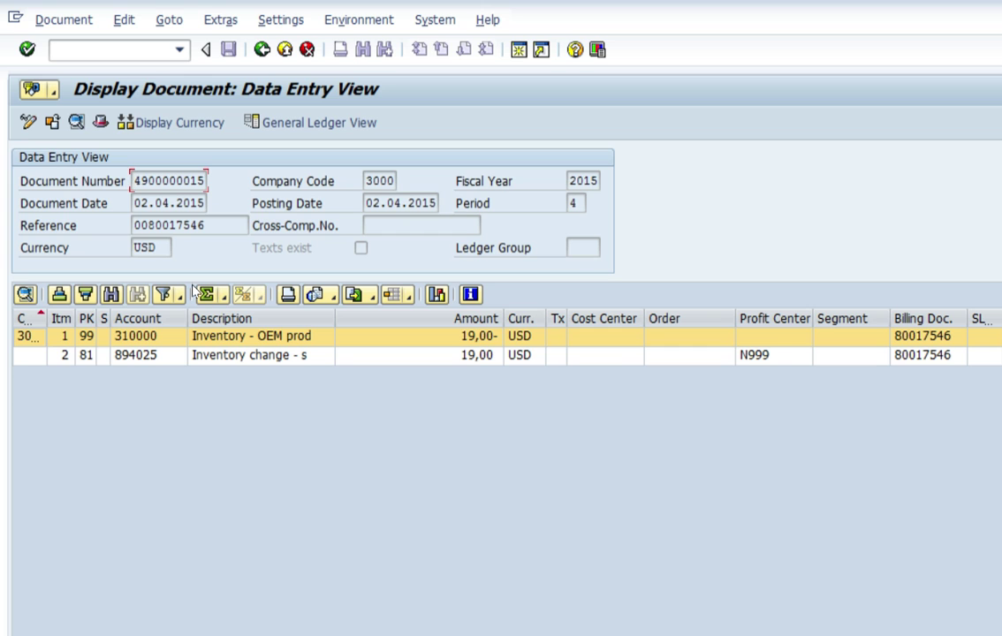
pyautogui.press('Down')
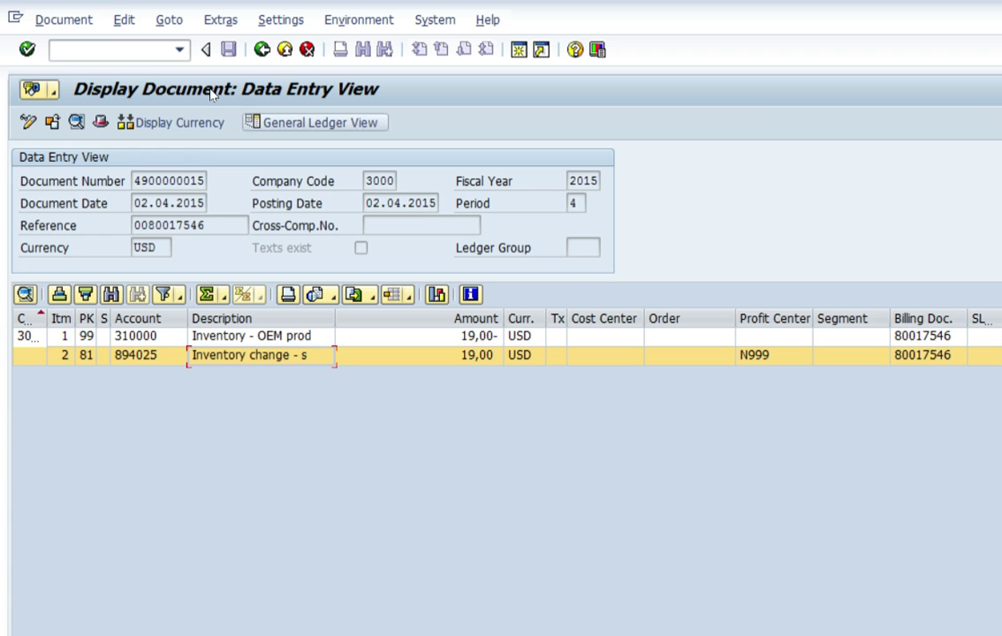
# Leave the accounting, material document and outbound delivery displays and return to the SAP Easy Access screen
pyautogui.click(208, 47)
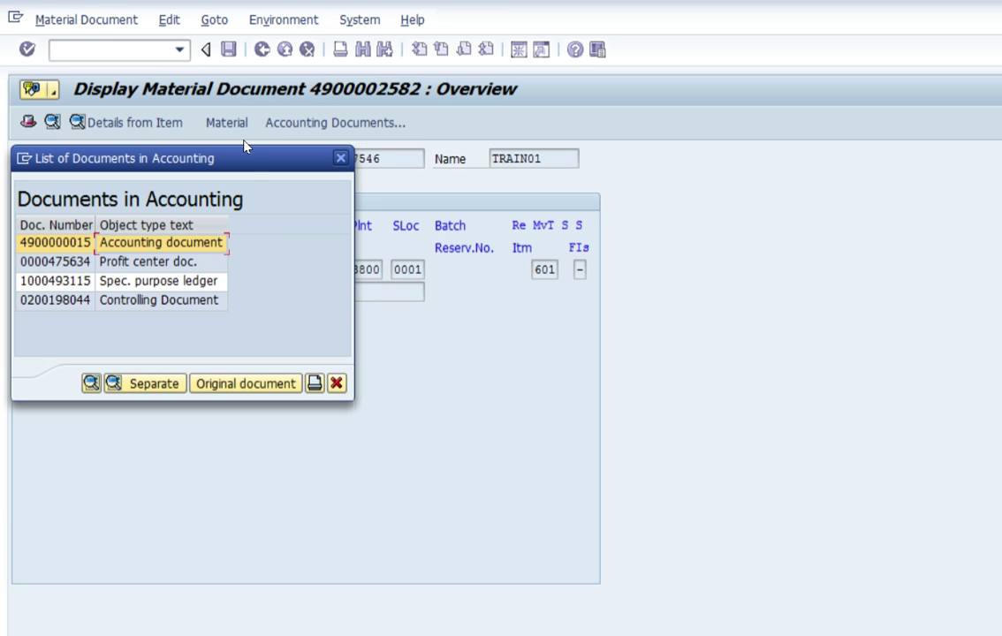
pyautogui.press('Tab')
pyautogui.press('Escape')
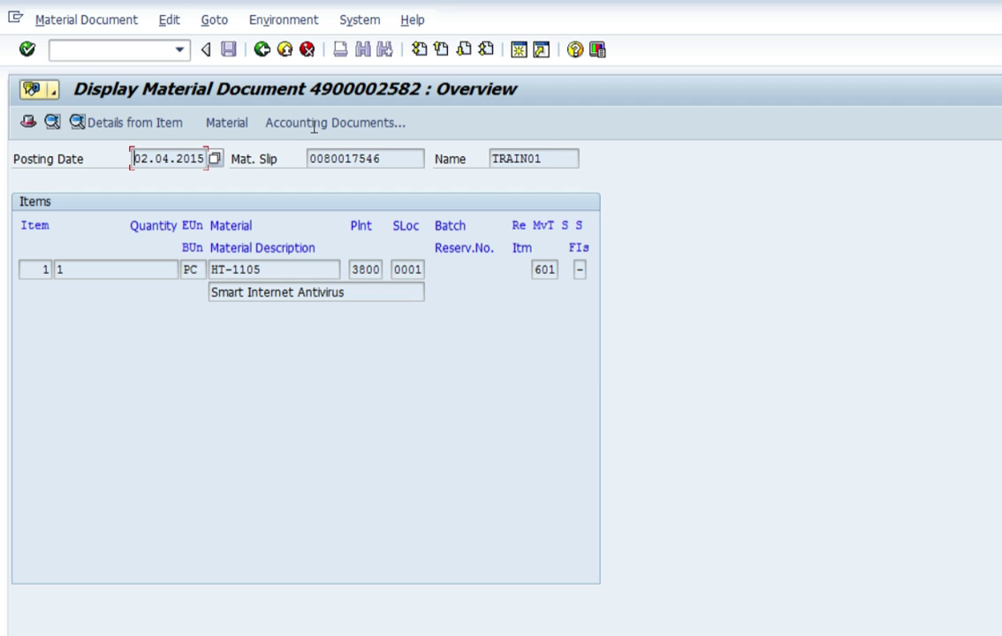
pyautogui.press('Tab')
pyautogui.click(209, 46)
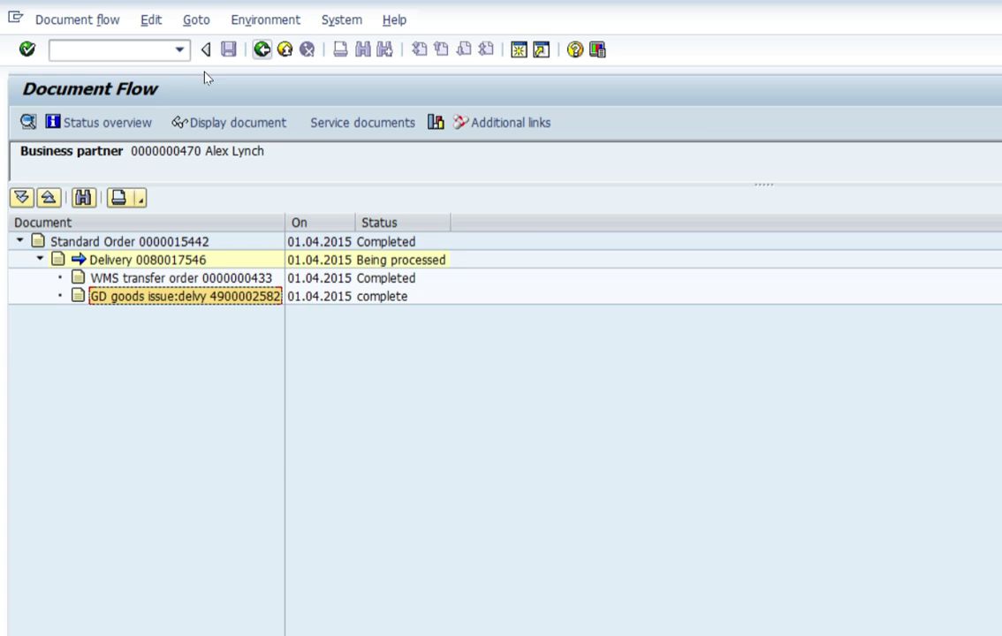
pyautogui.click(208, 49)
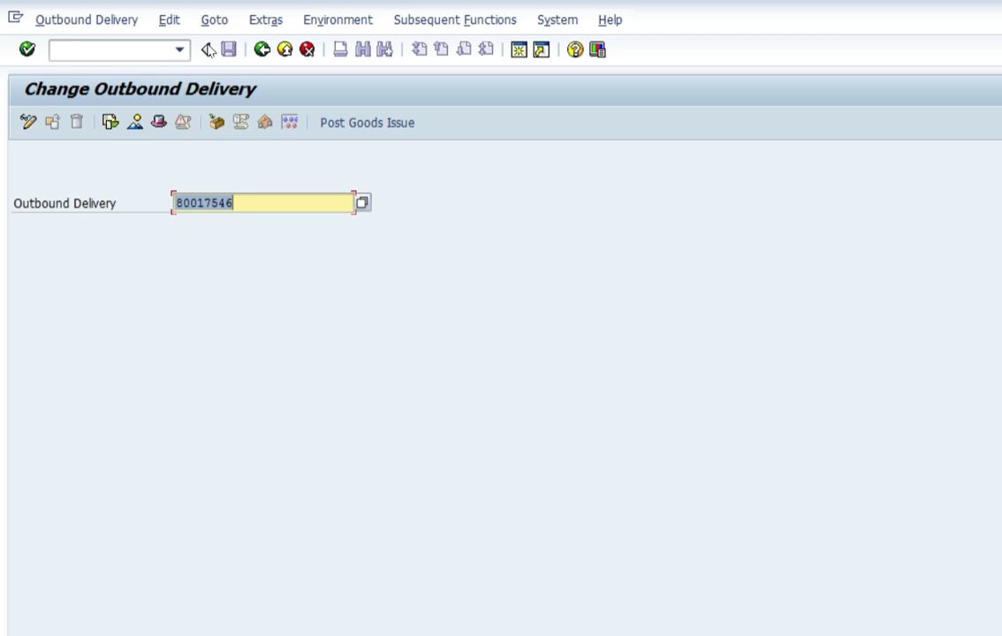
pyautogui.click(209, 49)
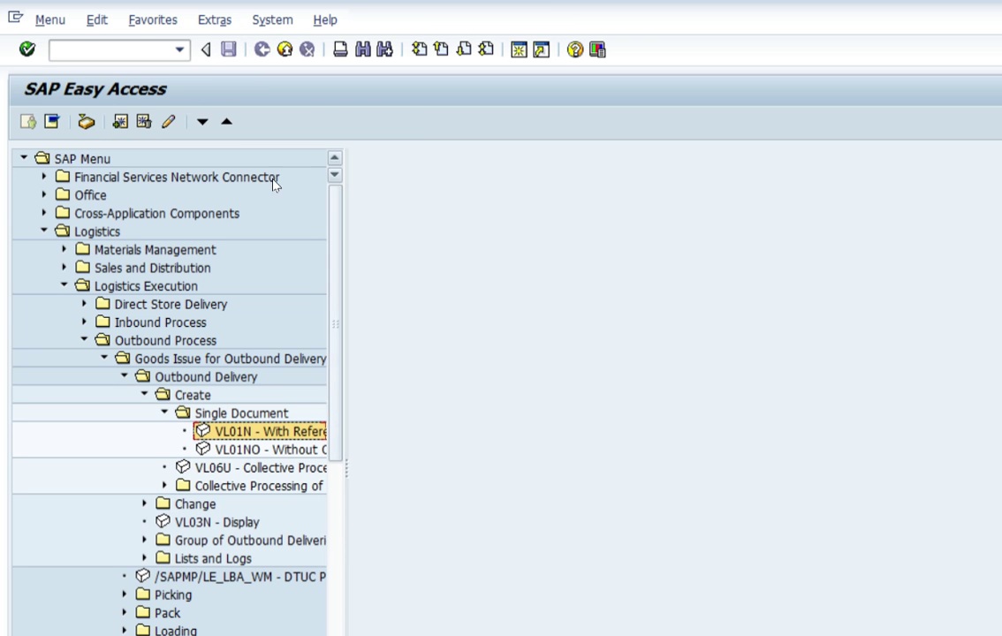
# Collapse the Logistics Execution folder and expand Sales and Distribution down to the billing document transactions, selecting VF01 - Create
pyautogui.moveTo(275, 177); pyautogui.dragTo(352, 194)
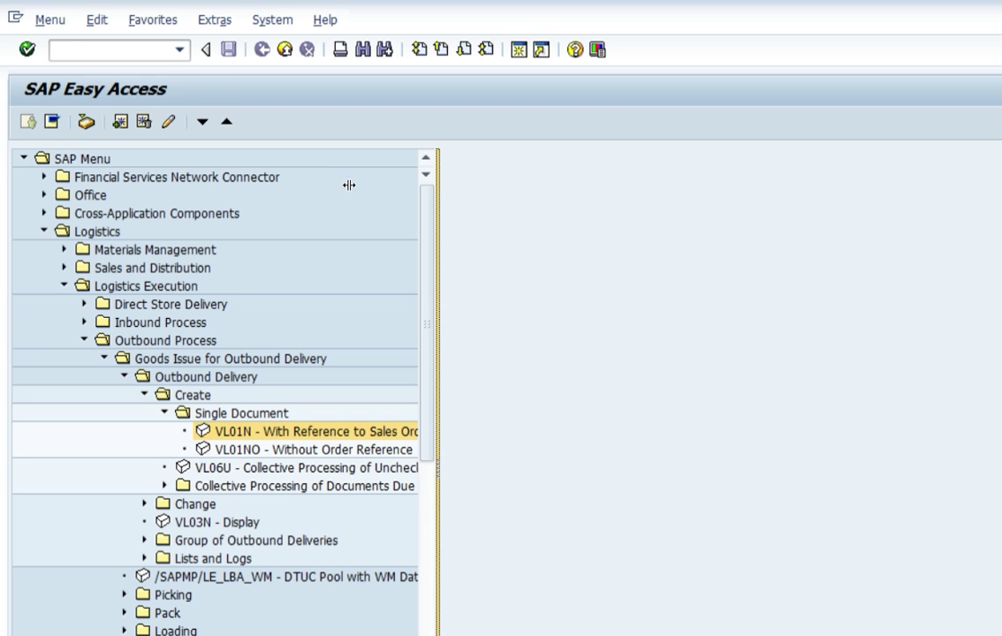
pyautogui.click(69, 49)
pyautogui.write('vl')
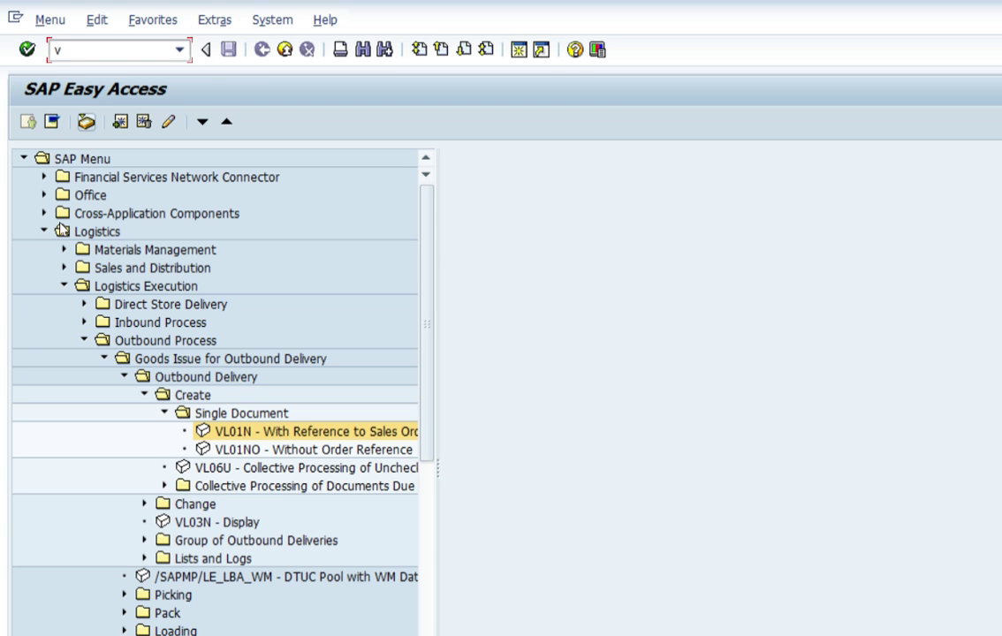
pyautogui.click(84, 340)
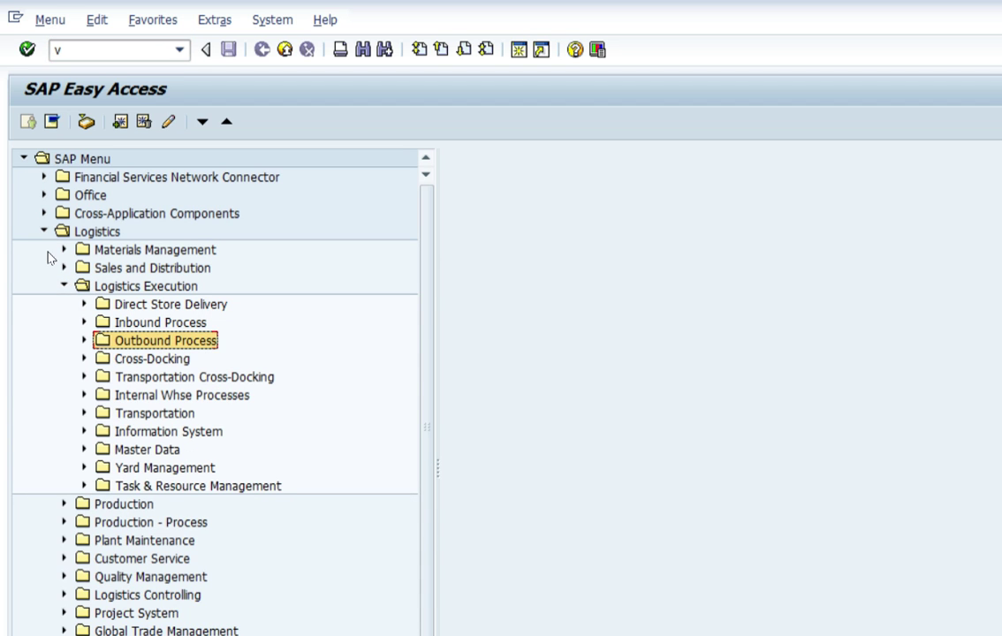
pyautogui.click(63, 285)
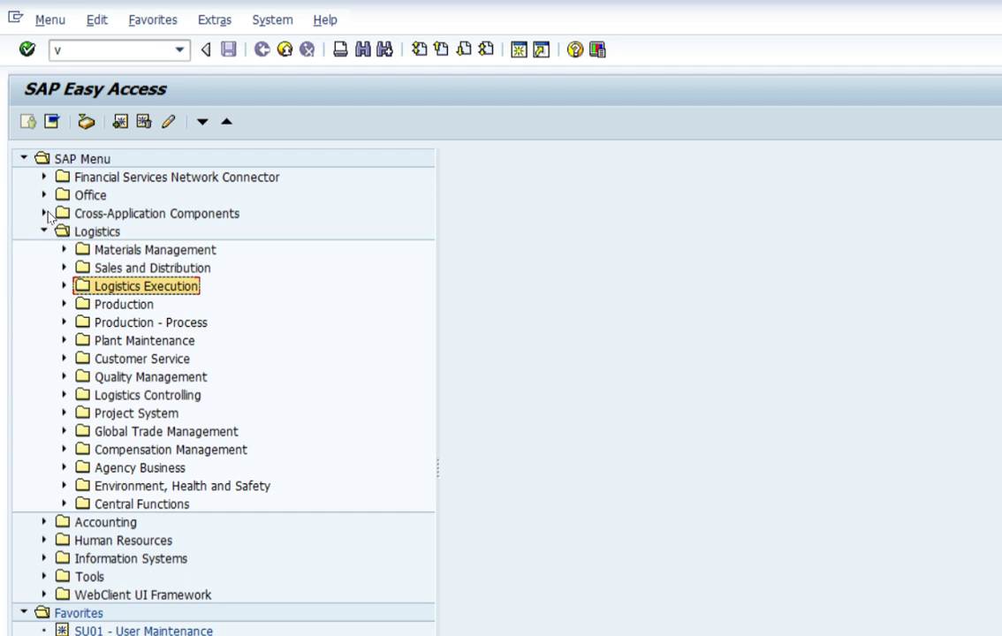
pyautogui.click(63, 267)
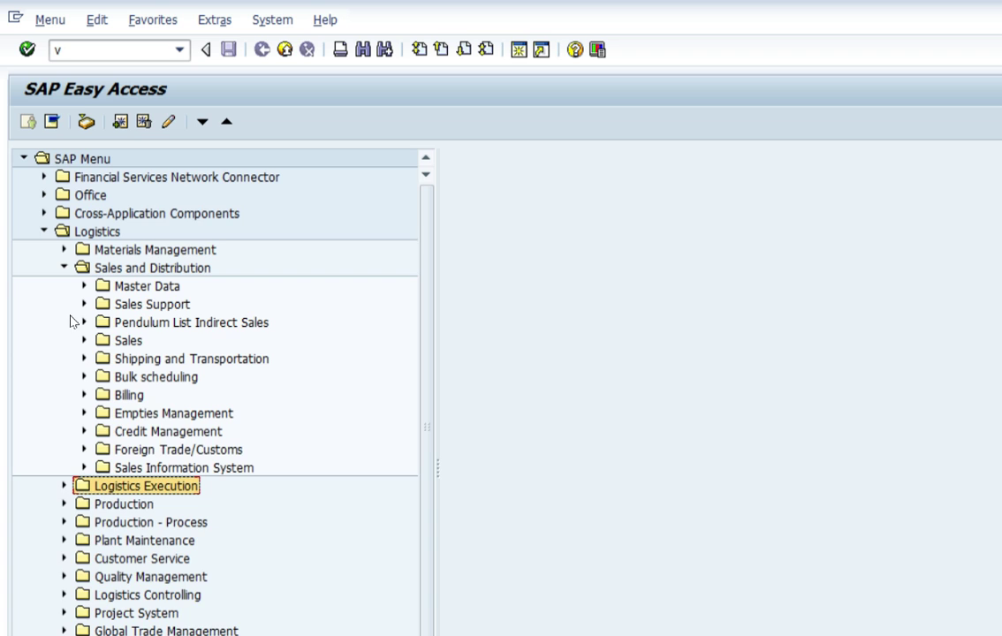
pyautogui.click(84, 395)
pyautogui.click(105, 413)
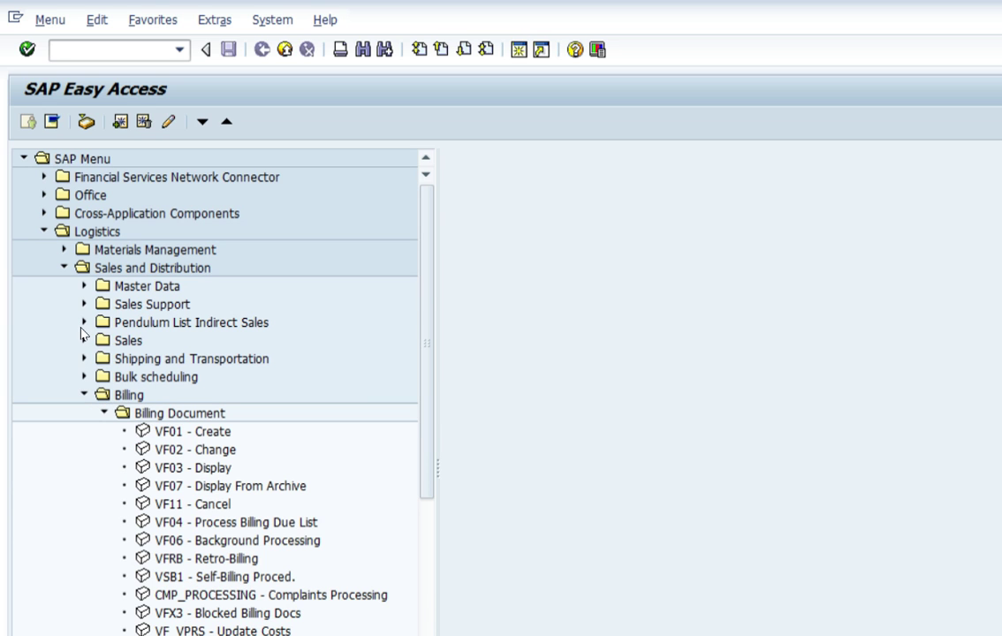
pyautogui.press('Down')
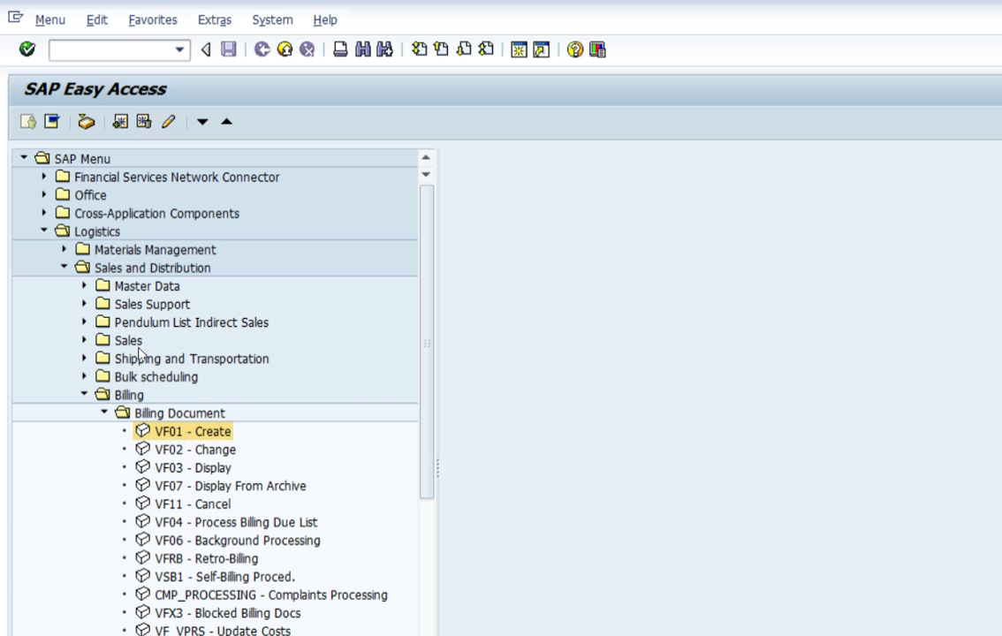
# Run transaction VF01 for the proposed outbound delivery and save the resulting F2 invoice
pyautogui.rightClick(174, 433)
pyautogui.click(251, 450)
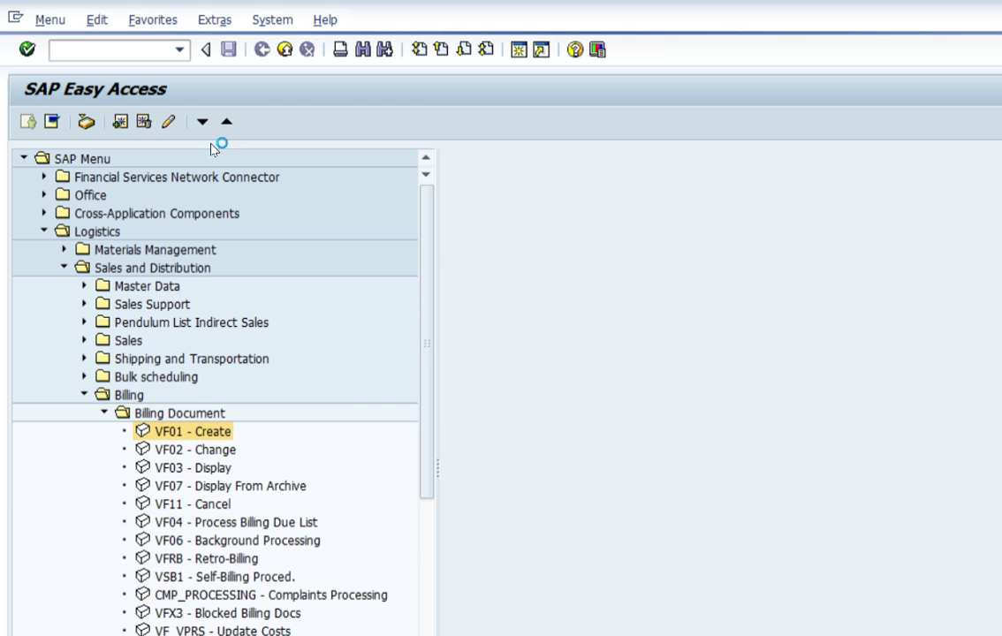
pyautogui.hotkey('shift', 'F10')
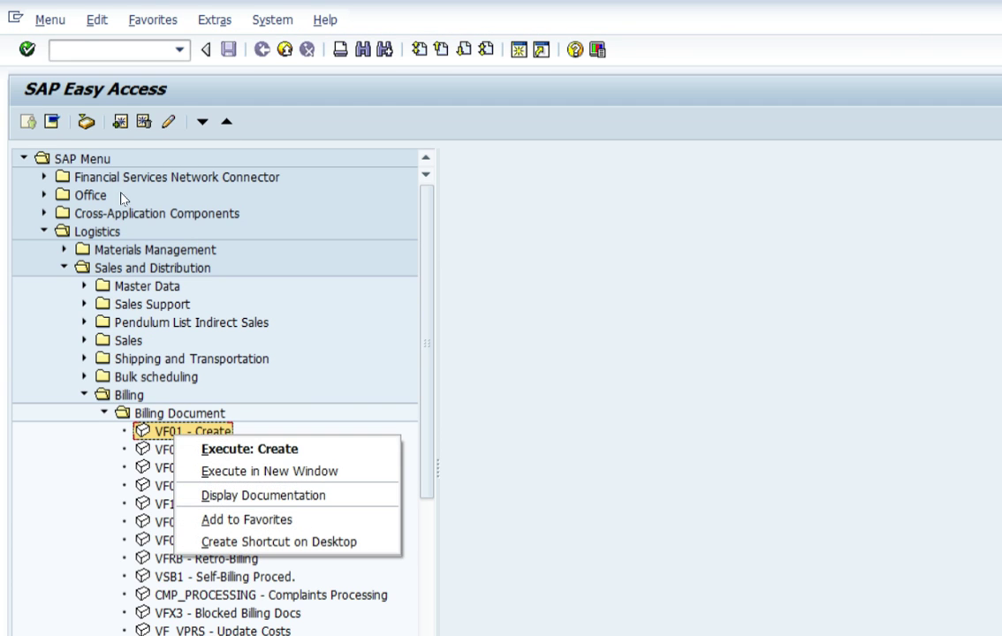
pyautogui.press('Return')
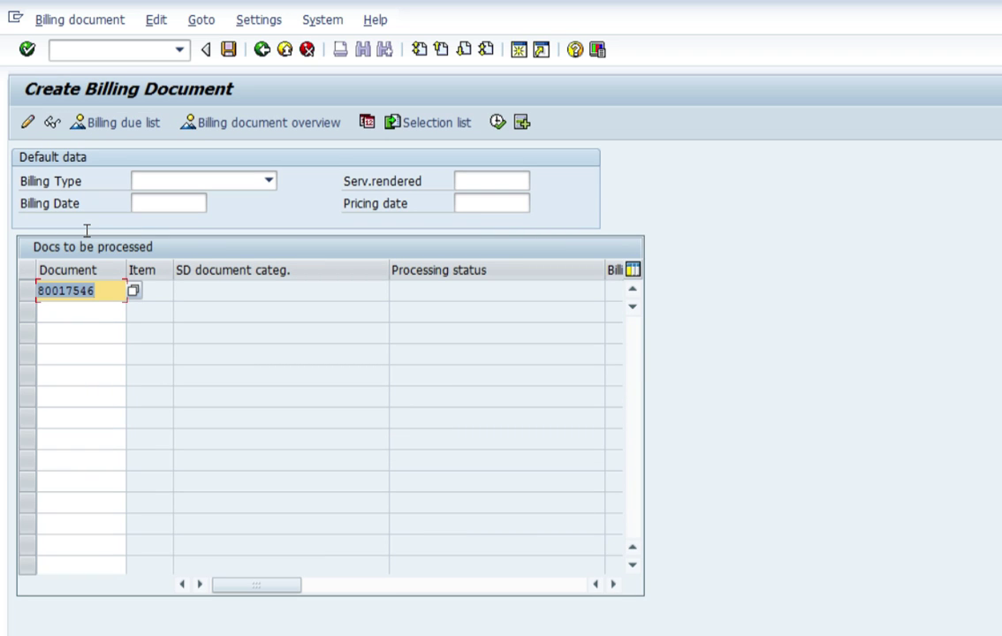
pyautogui.press('Tab')
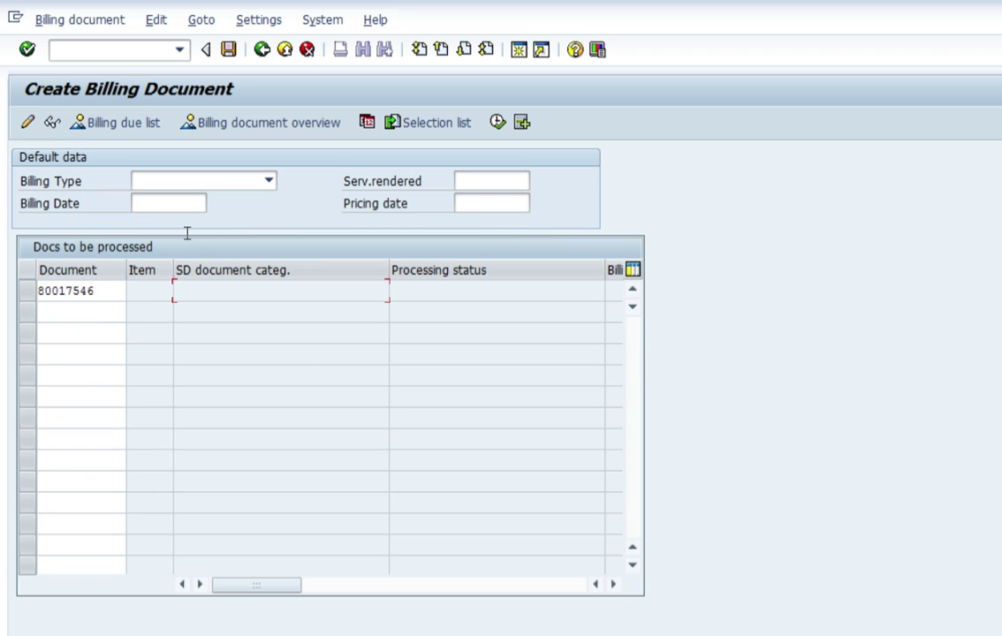
pyautogui.press('Return')
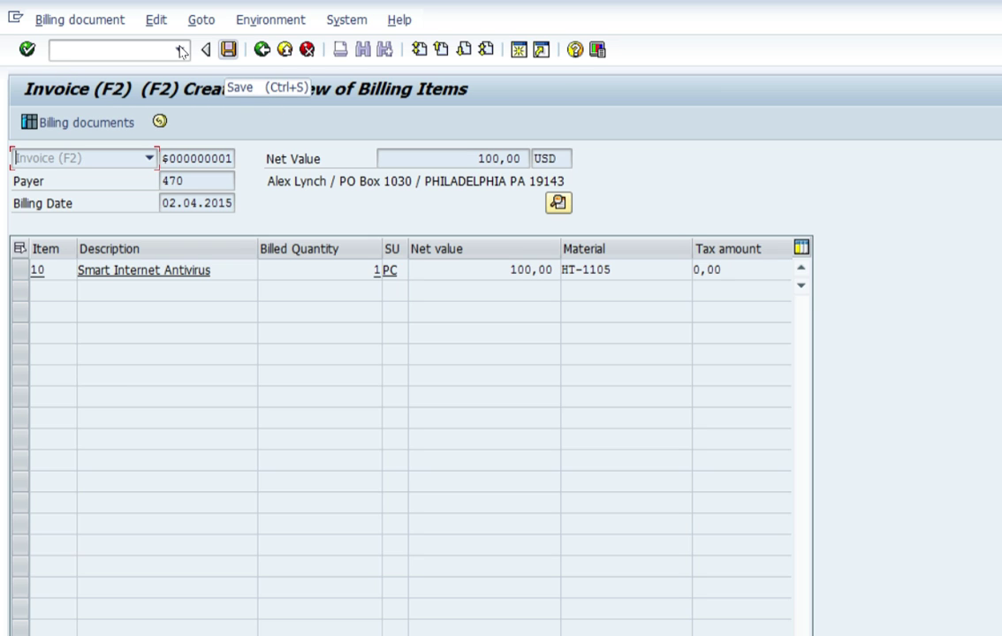
pyautogui.hotkey('ctrl', 's')
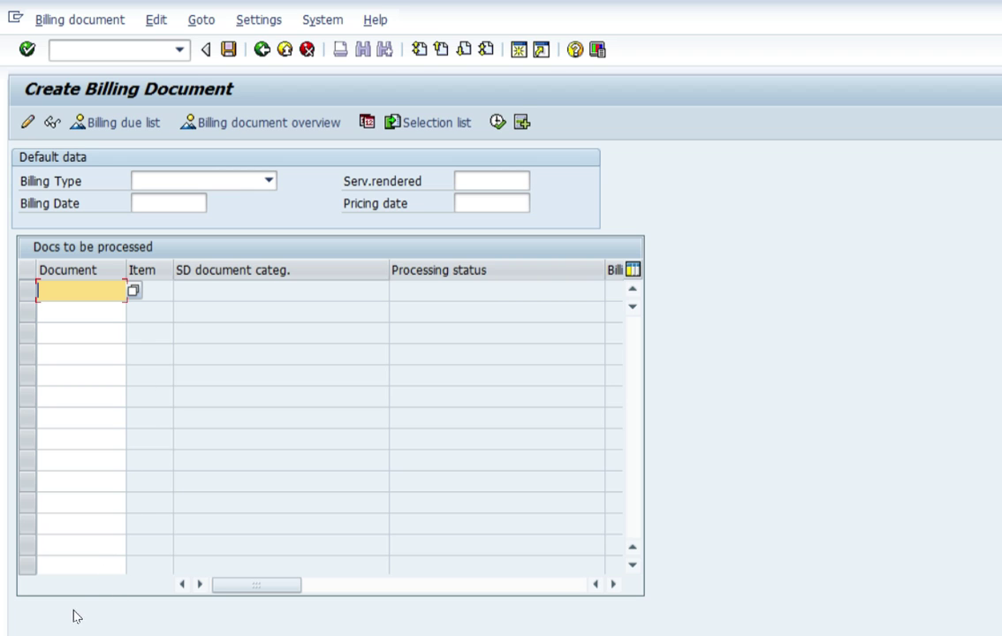
# Display the newly saved invoice and its document flow
pyautogui.click(60, 22)
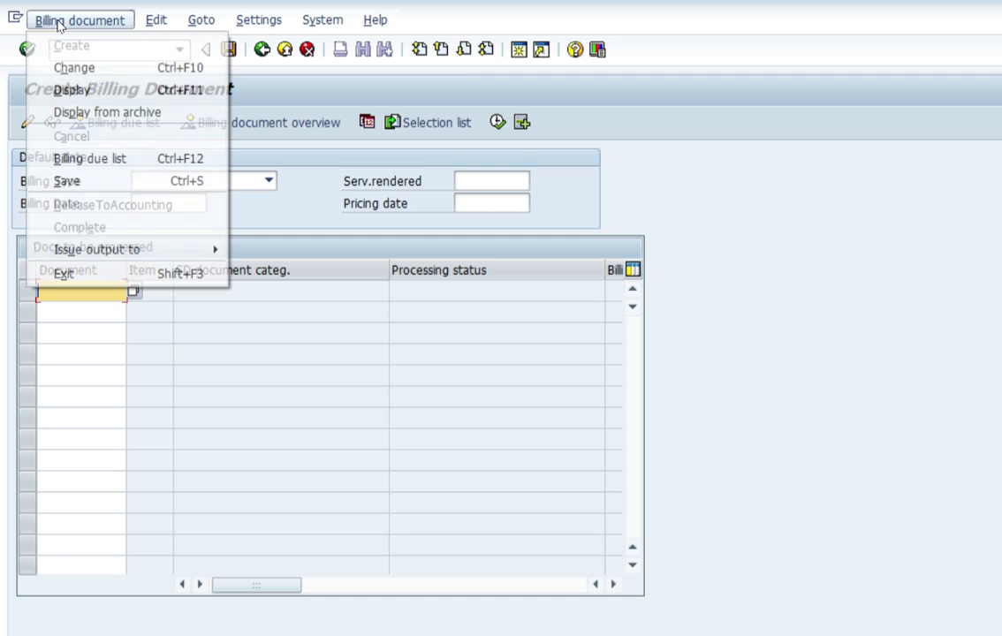
pyautogui.click(64, 90)
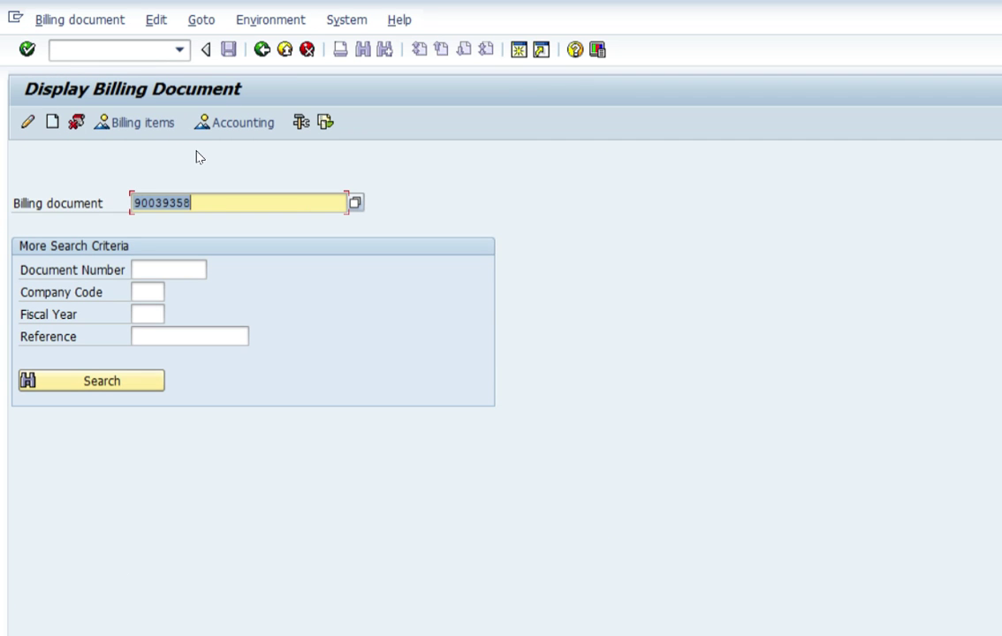
pyautogui.press('Return')
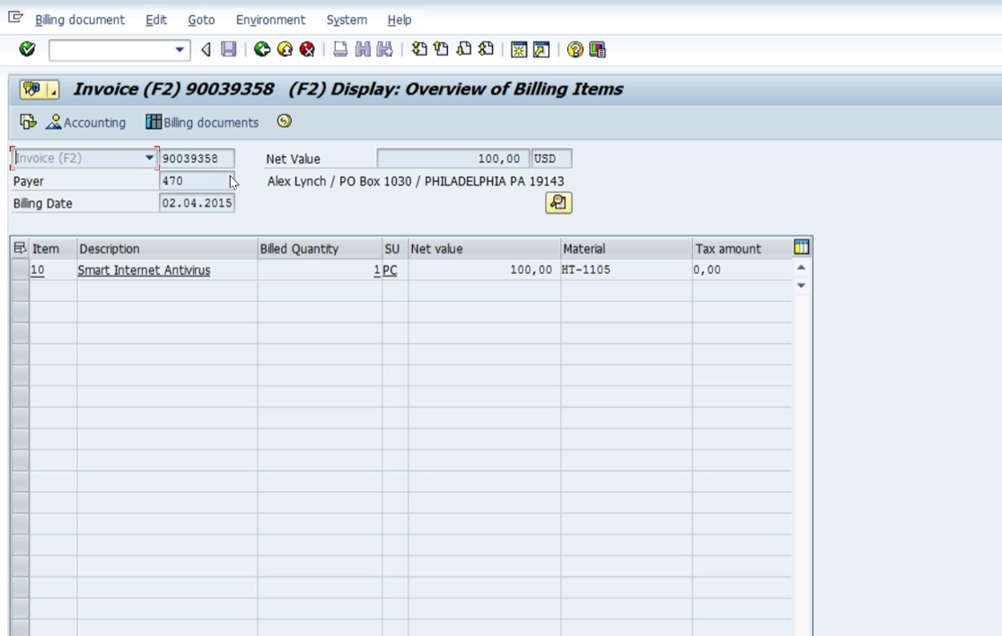
pyautogui.click(25, 117)
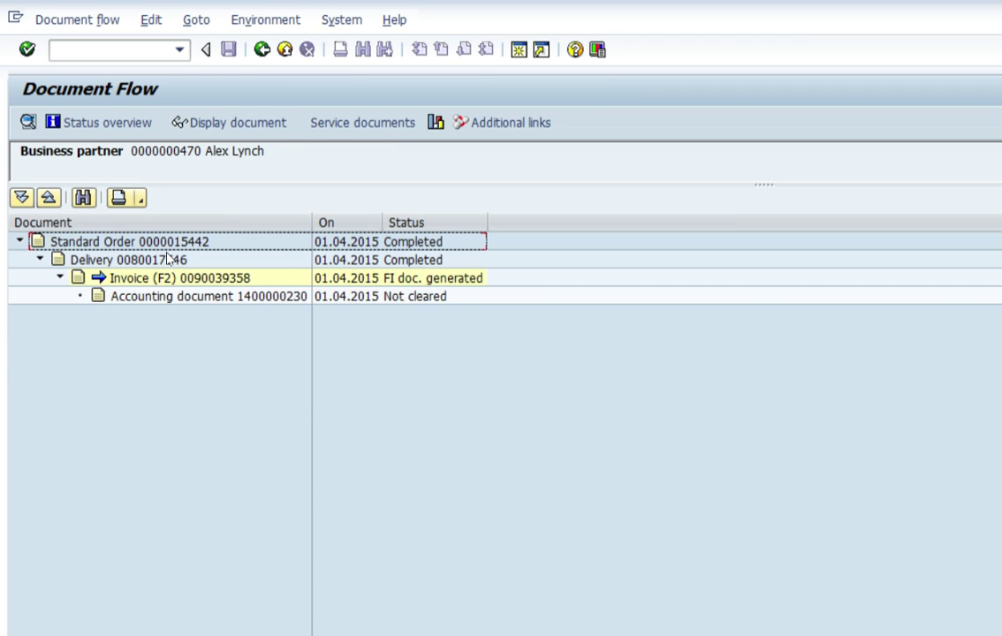
# Display the invoice's accounting document from the document flow and select its sales revenues line
pyautogui.press('Down')
pyautogui.press('Down')
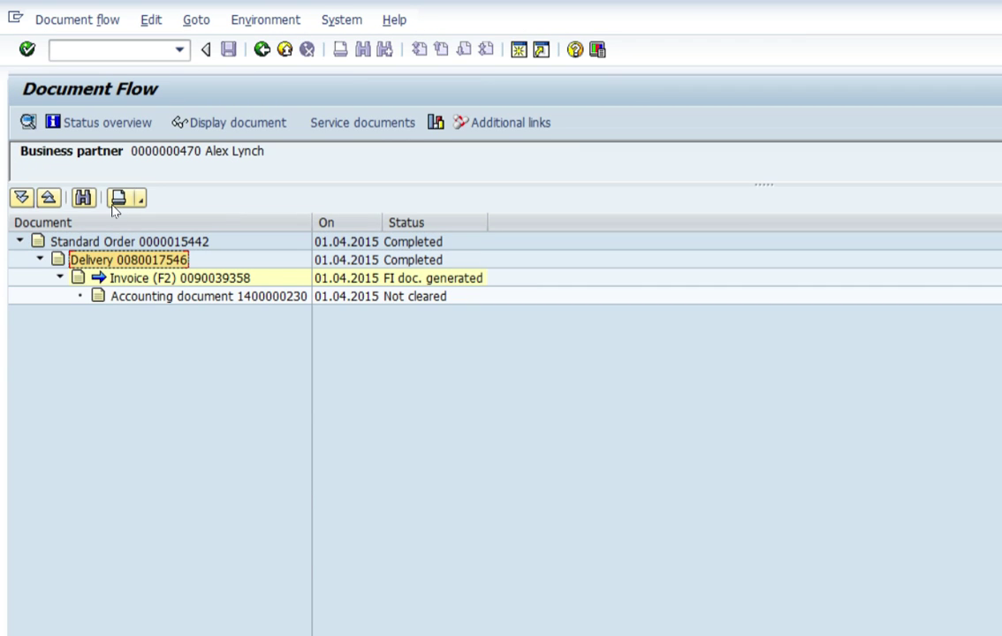
pyautogui.press('Down')
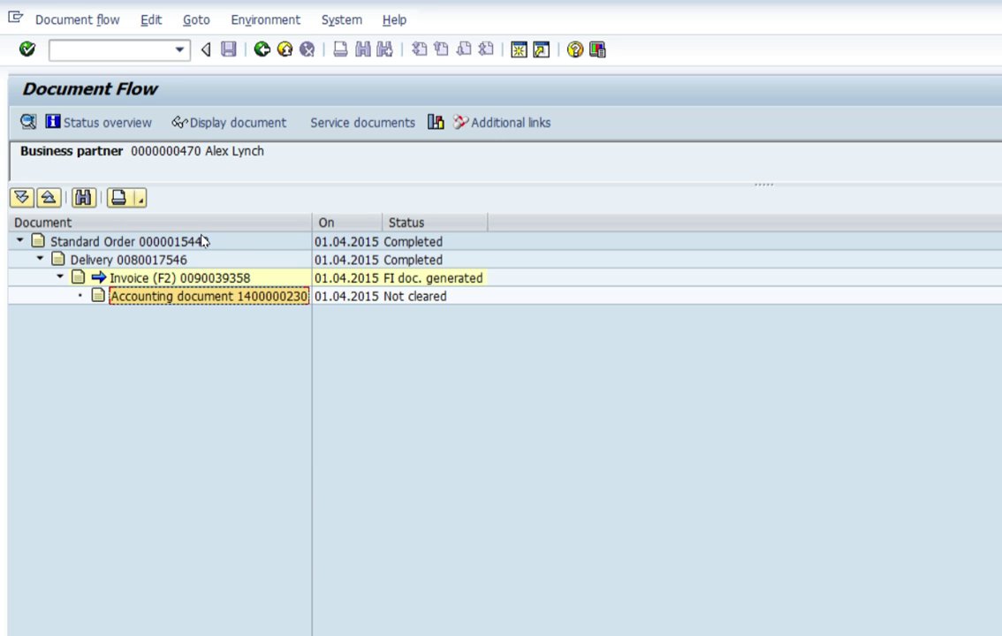
pyautogui.click(188, 116)
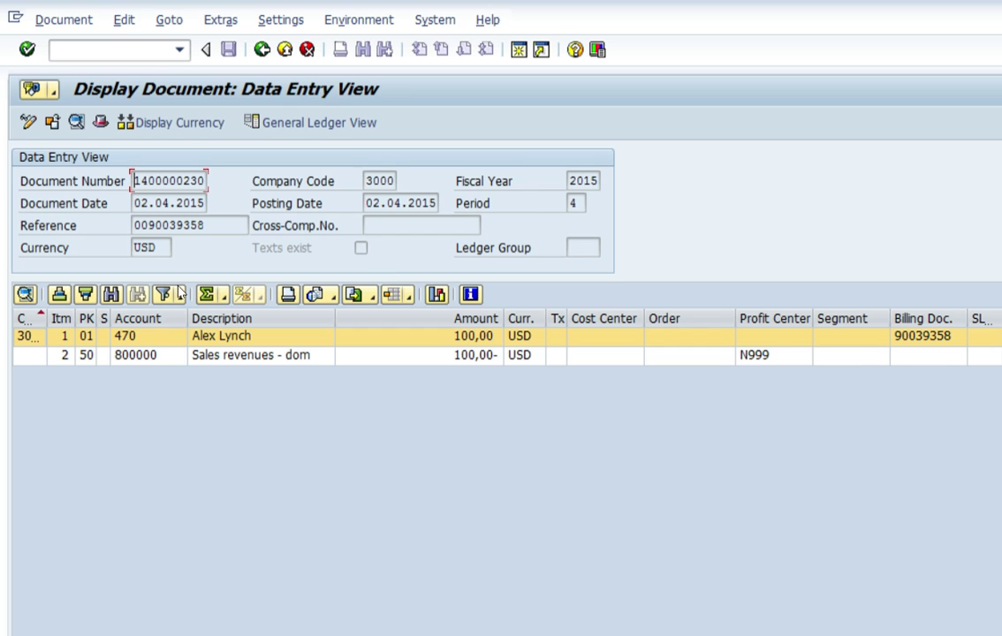
pyautogui.click(207, 355)
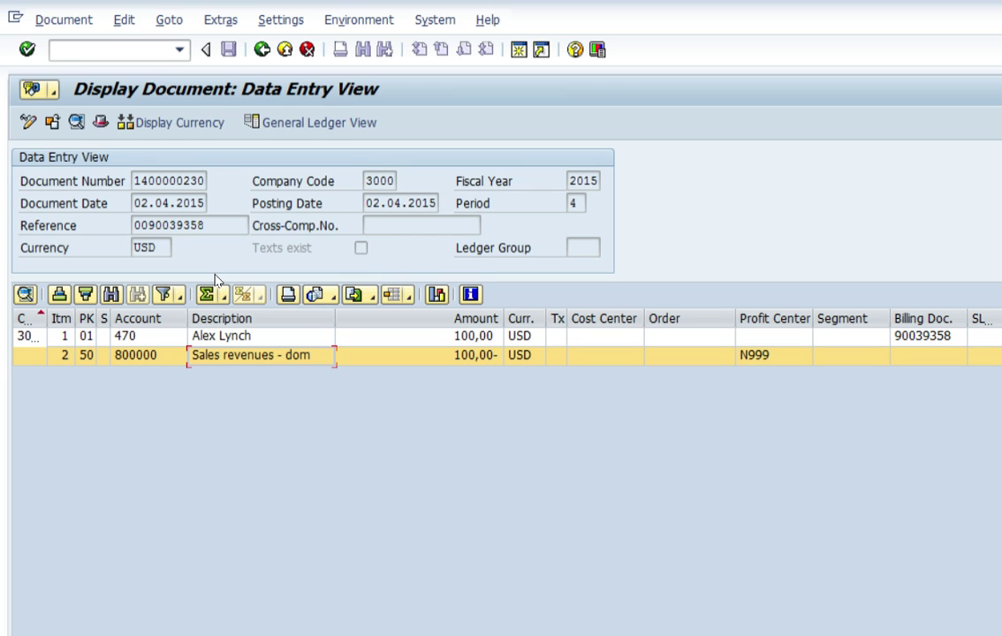
# Display the customer line item of the accounting document, check its G/L account, and return to the document
pyautogui.press('Up')
pyautogui.press('F2')
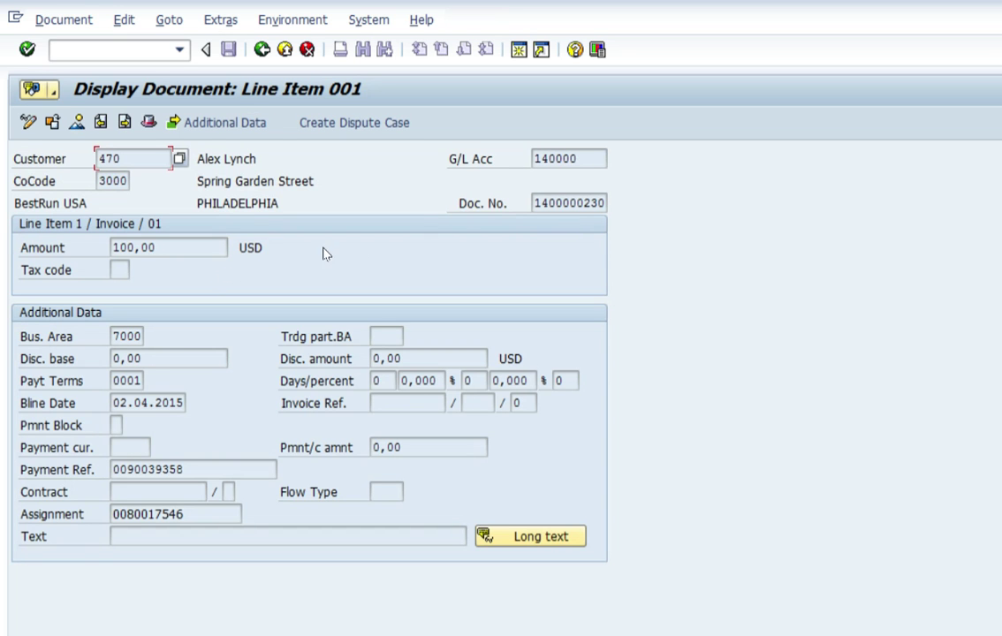
pyautogui.click(122, 159)
pyautogui.press('Tab')
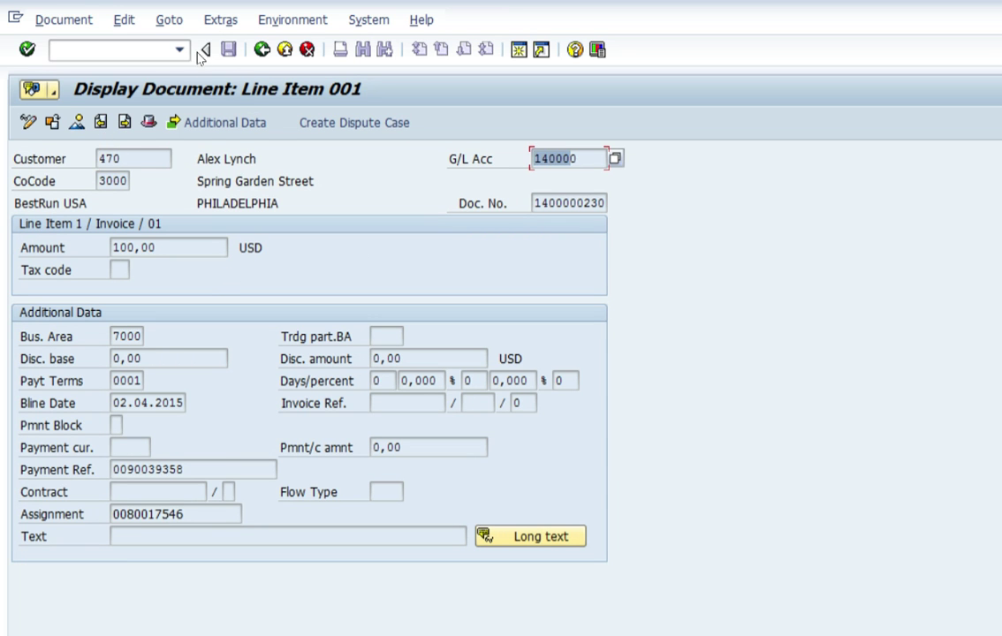
pyautogui.click(204, 51)
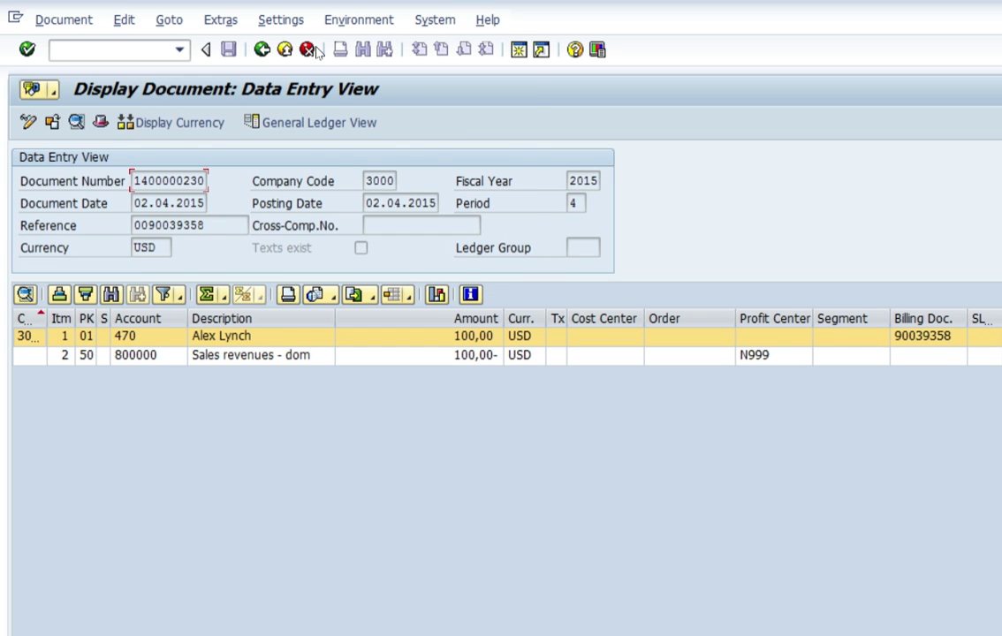
# List the related accounting documents and display the Profitab. Analysis document
pyautogui.click(353, 19)
pyautogui.moveTo(328, 96)
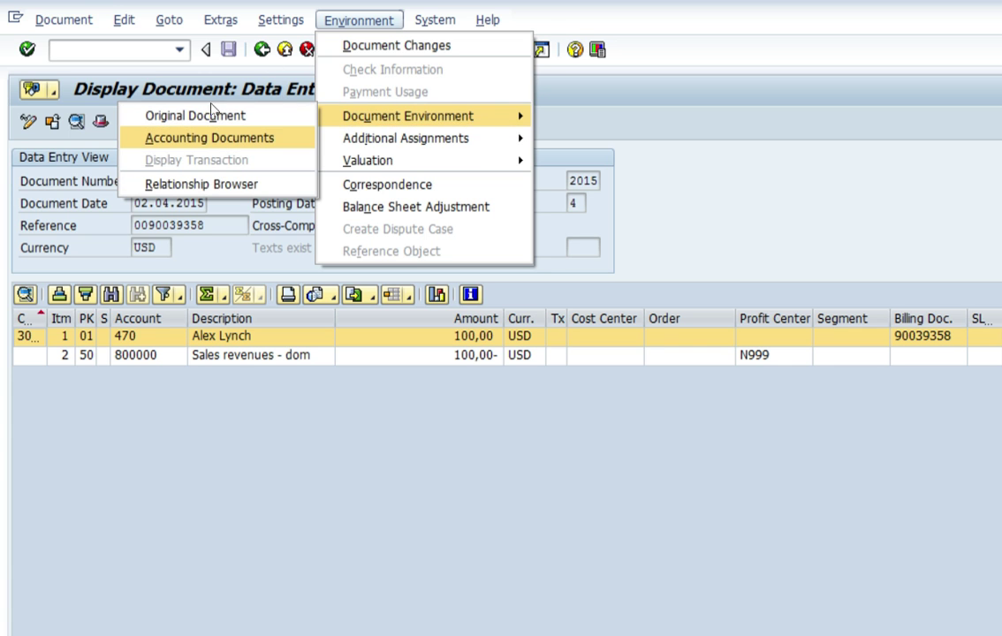
pyautogui.click(212, 137)
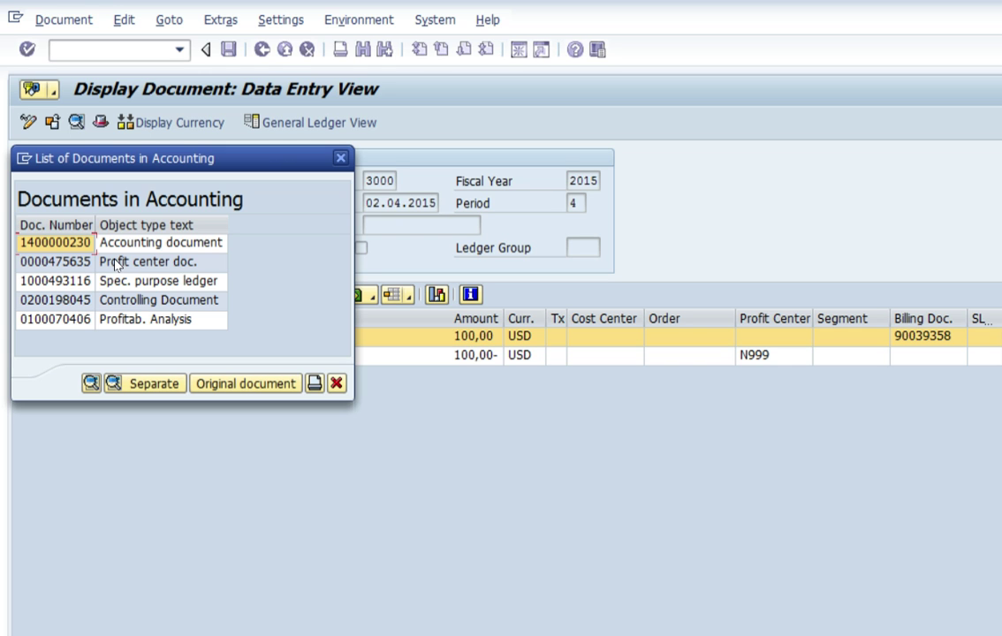
pyautogui.press('Down')
pyautogui.press('Down')
pyautogui.press('Down')
pyautogui.press('Down')
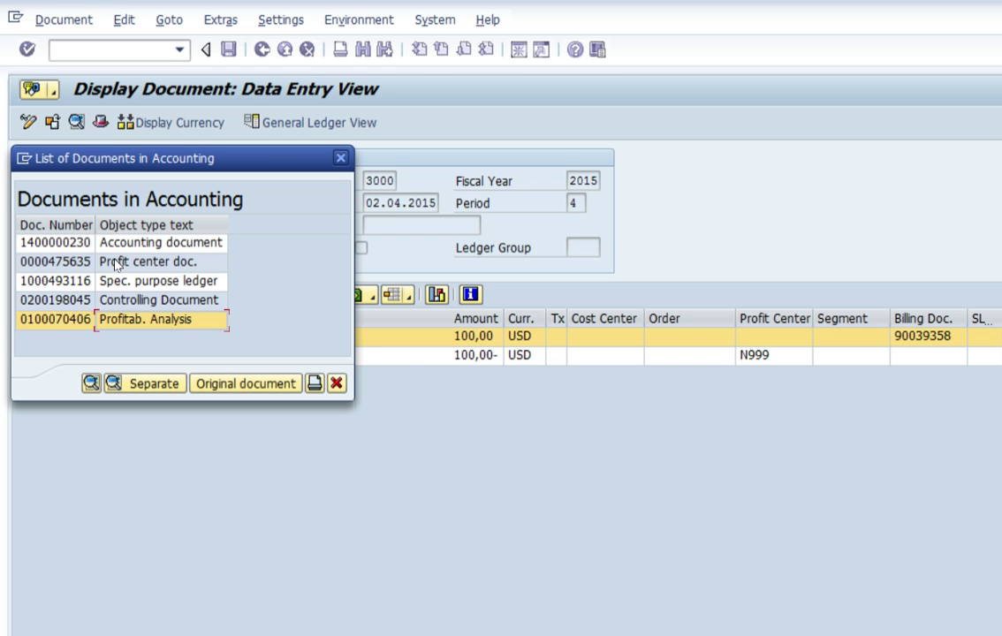
pyautogui.press('Return')
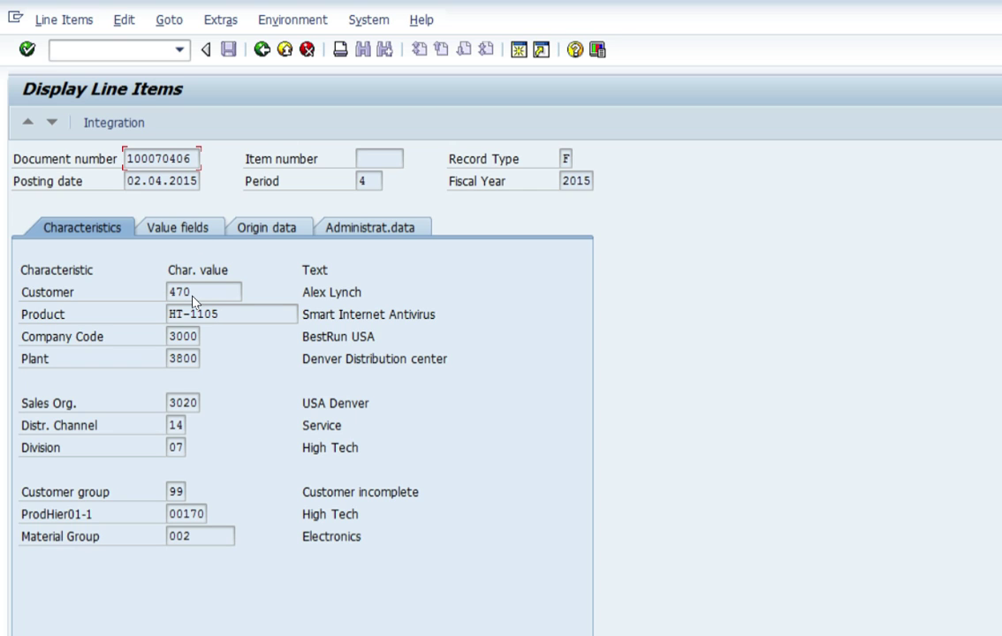
# Review the profitability document's characteristics and value fields, switching the amounts to company code currency
pyautogui.click(168, 226)
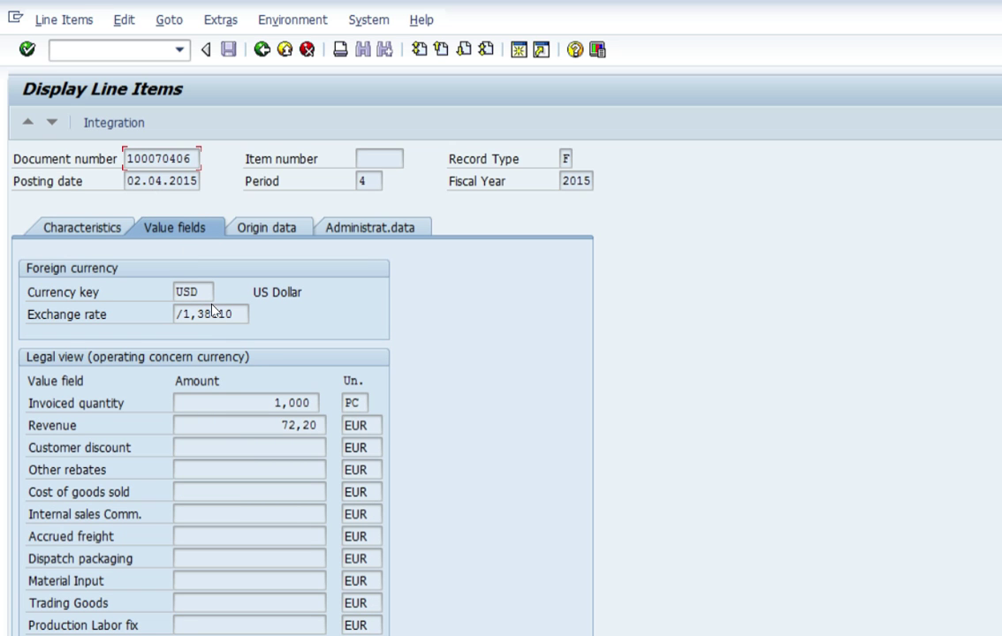
pyautogui.press('Tab')
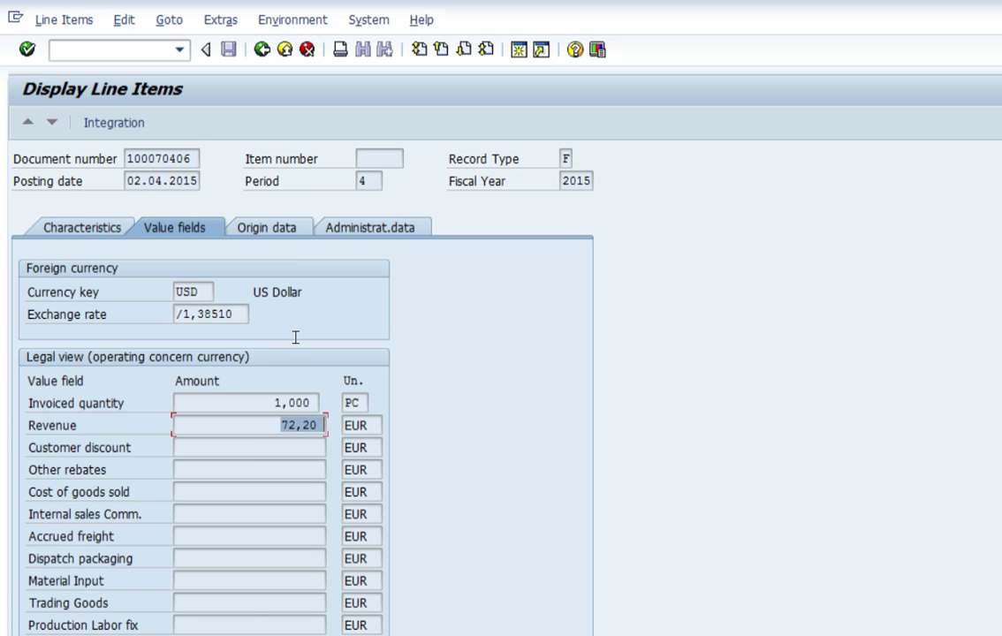
pyautogui.press('F7')
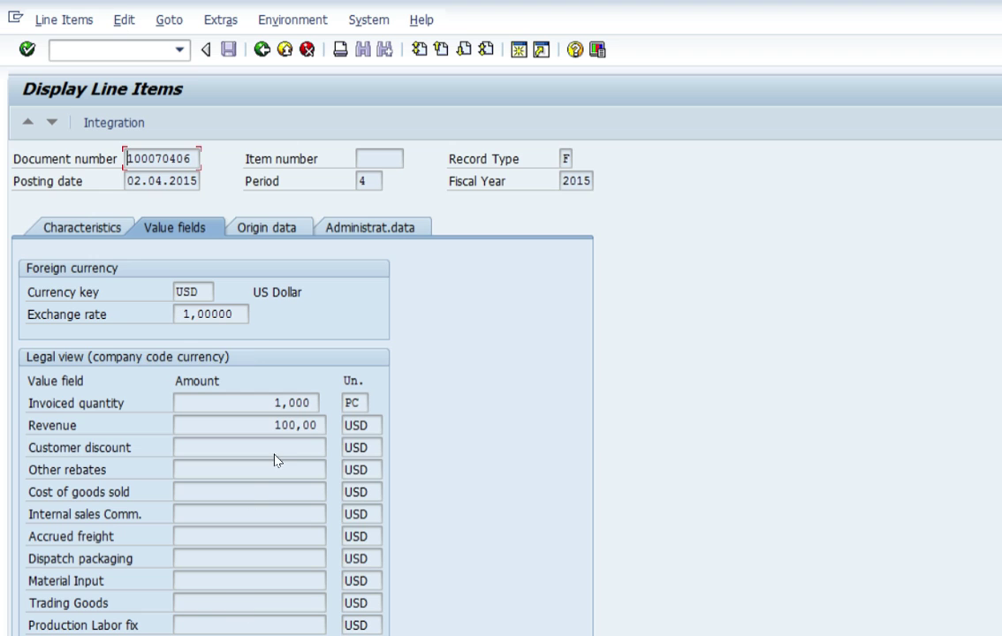
pyautogui.click(120, 227)
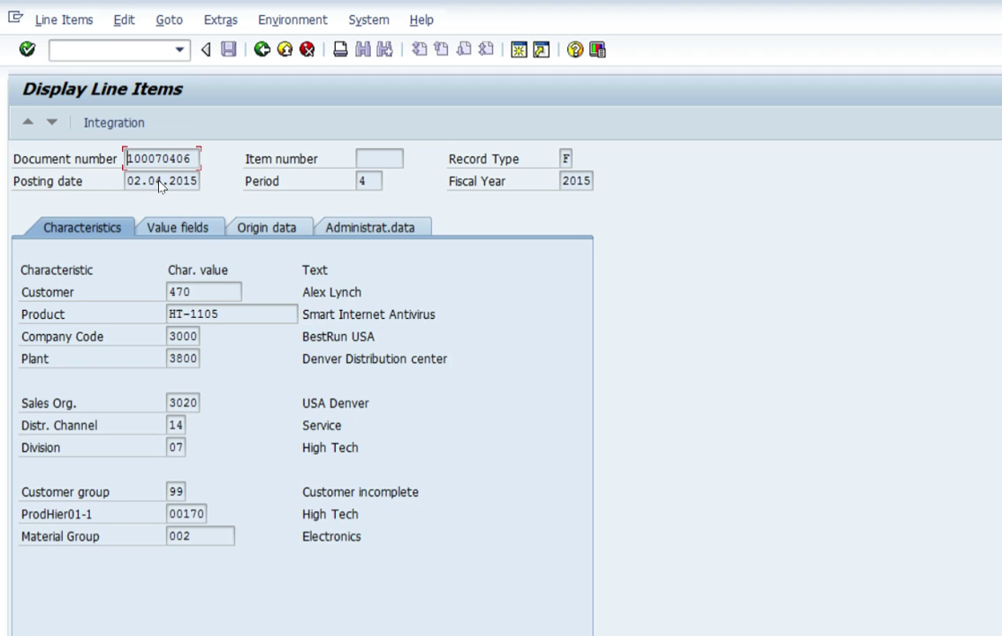
pyautogui.click(176, 228)
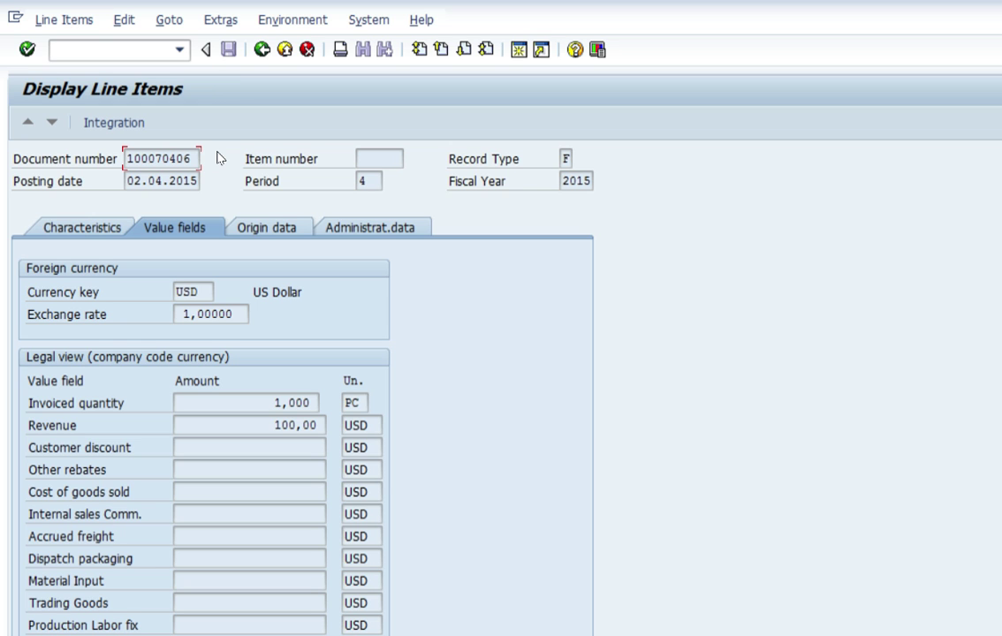
pyautogui.click(206, 51)
pyautogui.press('Return')
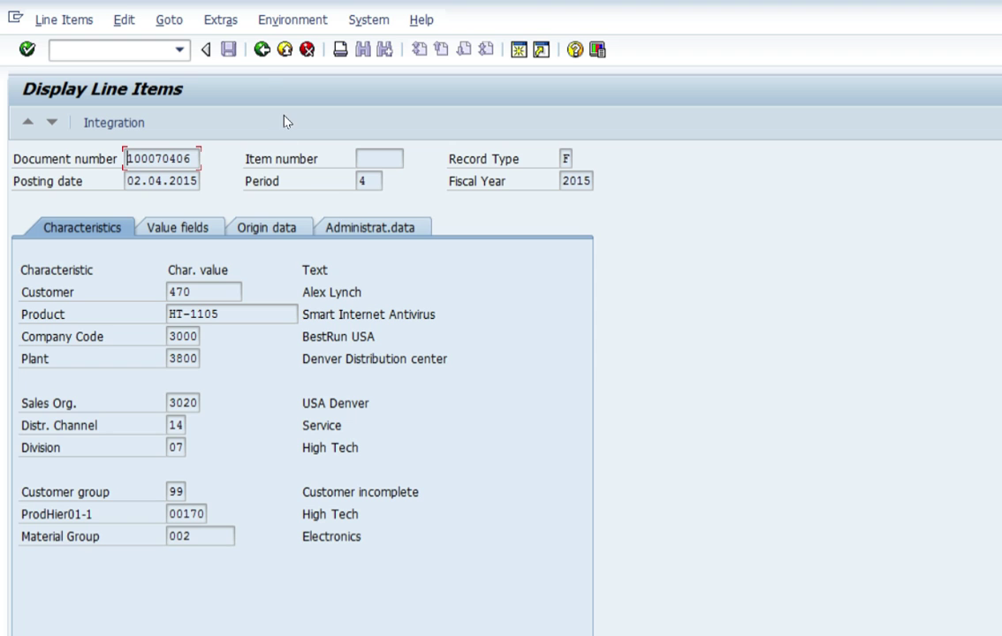
# Leave the profitability document, accounting document, document flow and billing document to return to the SAP Easy Access menu
pyautogui.click(262, 50)
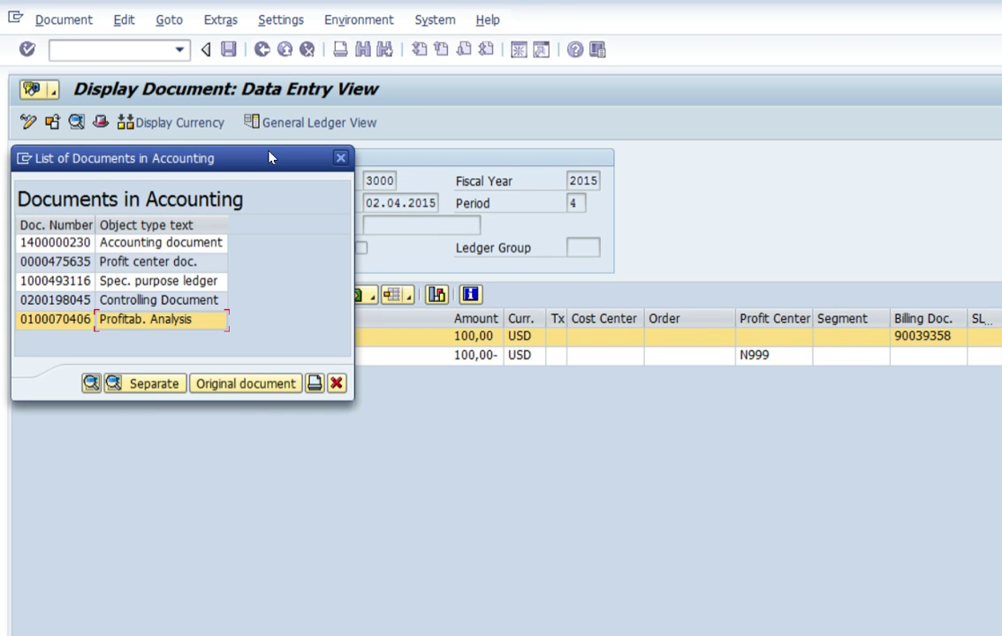
pyautogui.press('Escape')
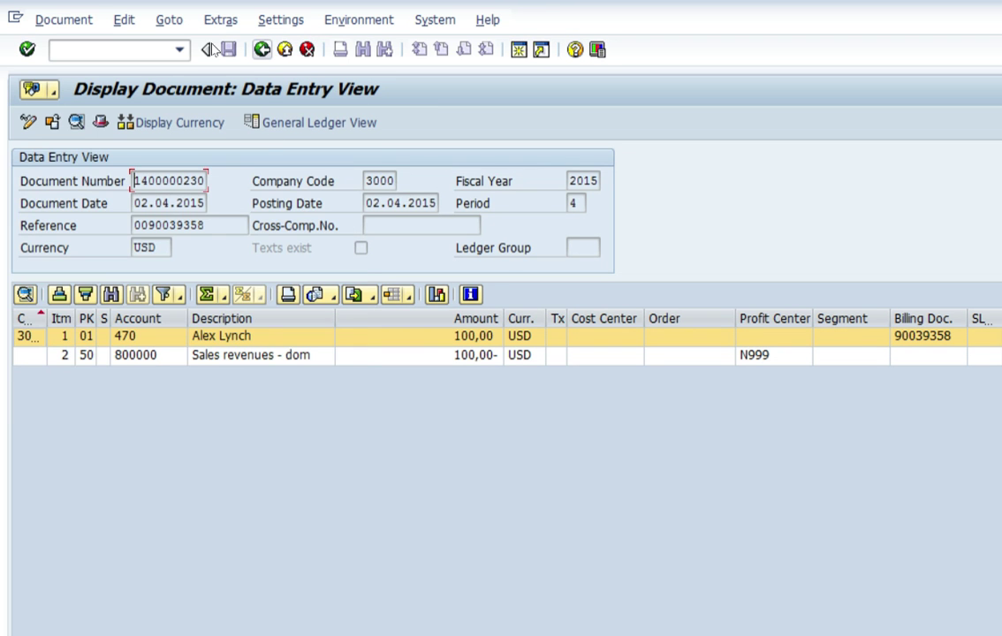
pyautogui.press('F3')
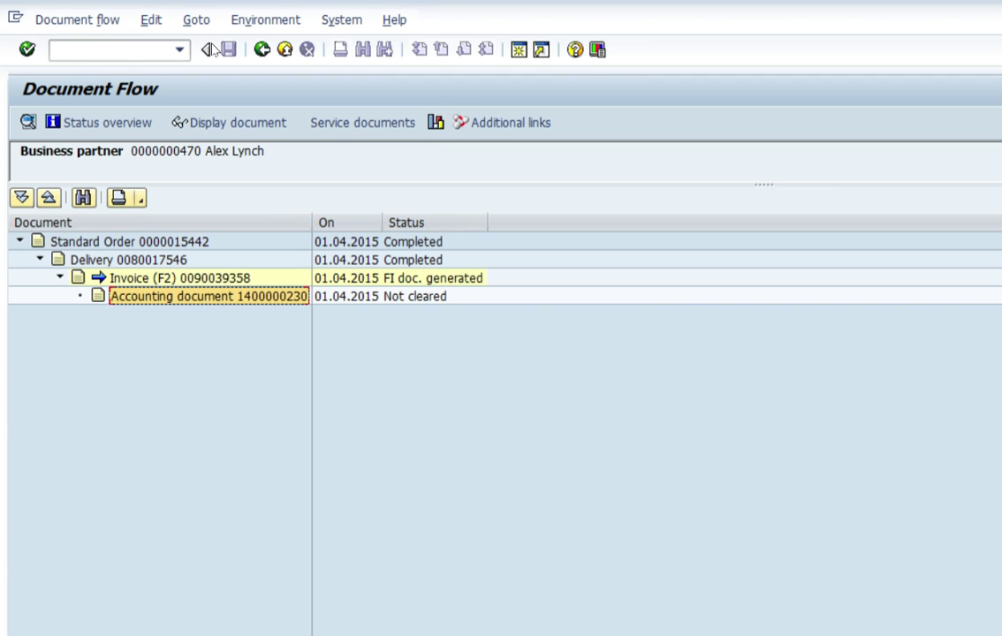
pyautogui.press('F3')
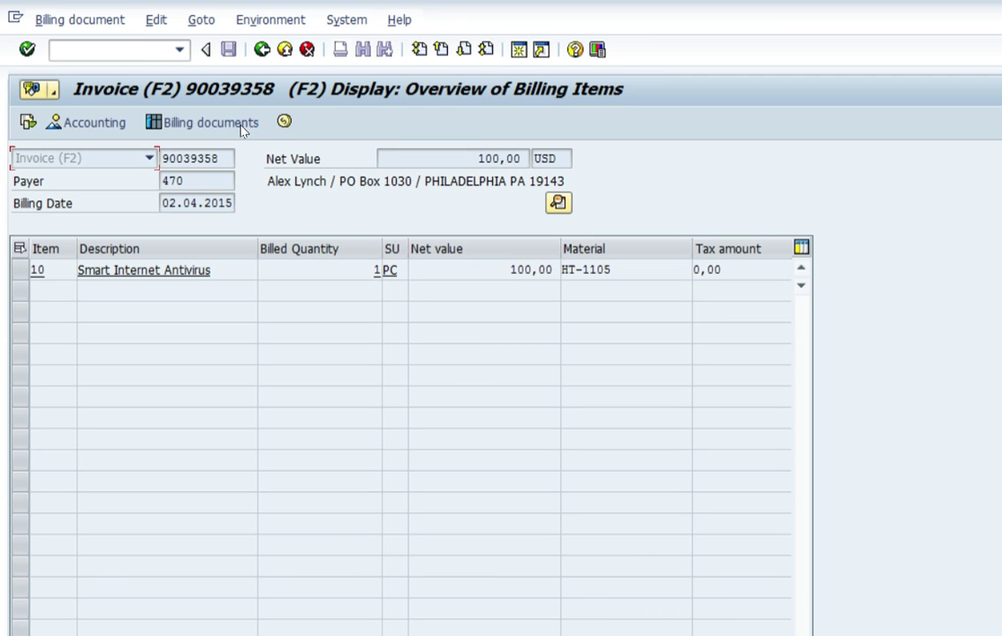
pyautogui.press('F3')
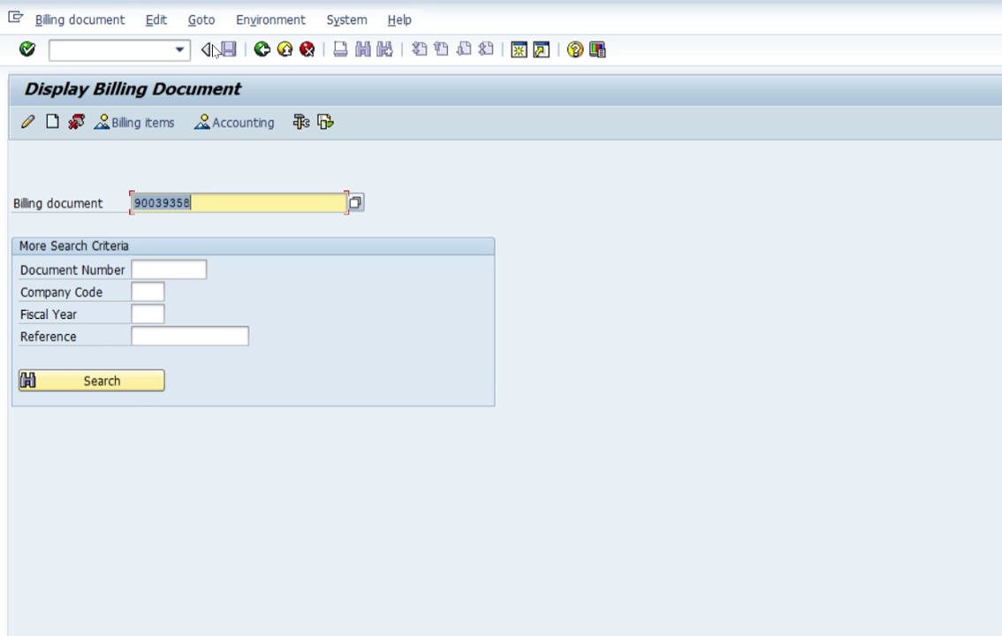
pyautogui.click(261, 50)
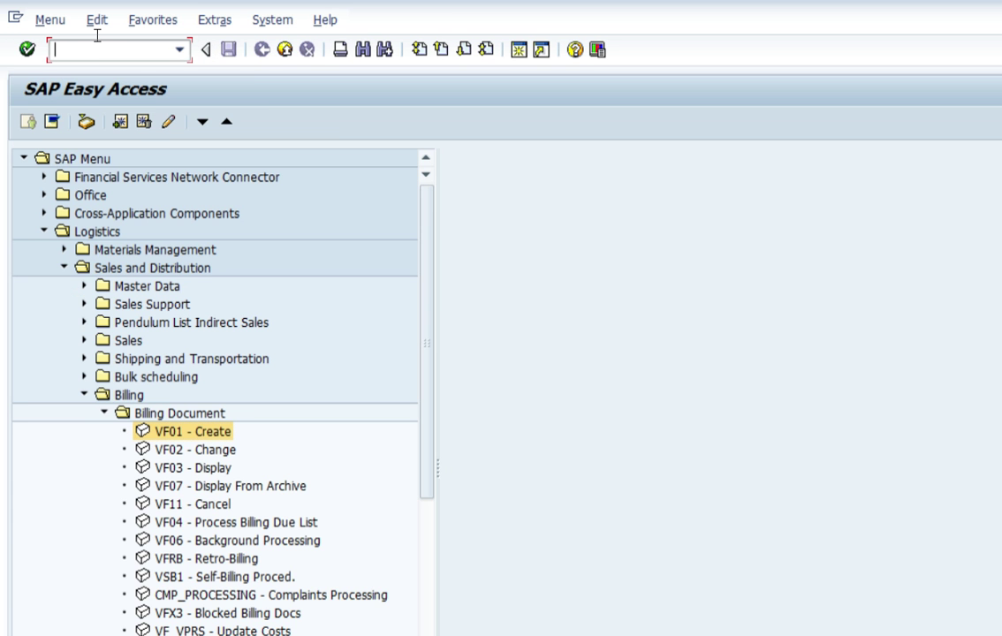
# Run transaction FS10N for account 800000, company code 3000 and fiscal year 2015, display the balances and line items, and exit
pyautogui.write('fs10n')
pyautogui.press('Return')
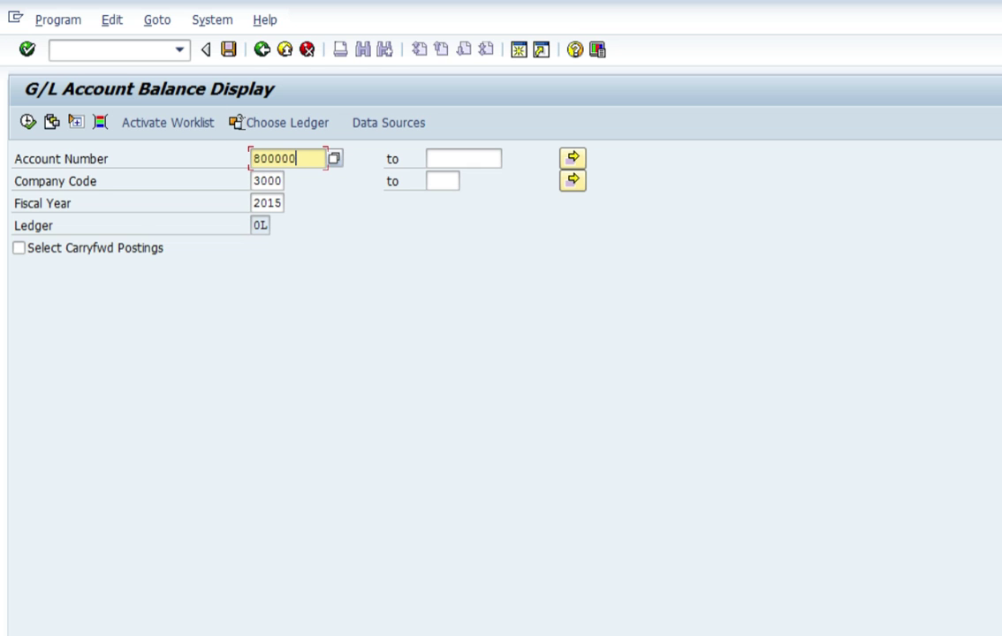
pyautogui.click(27, 122)
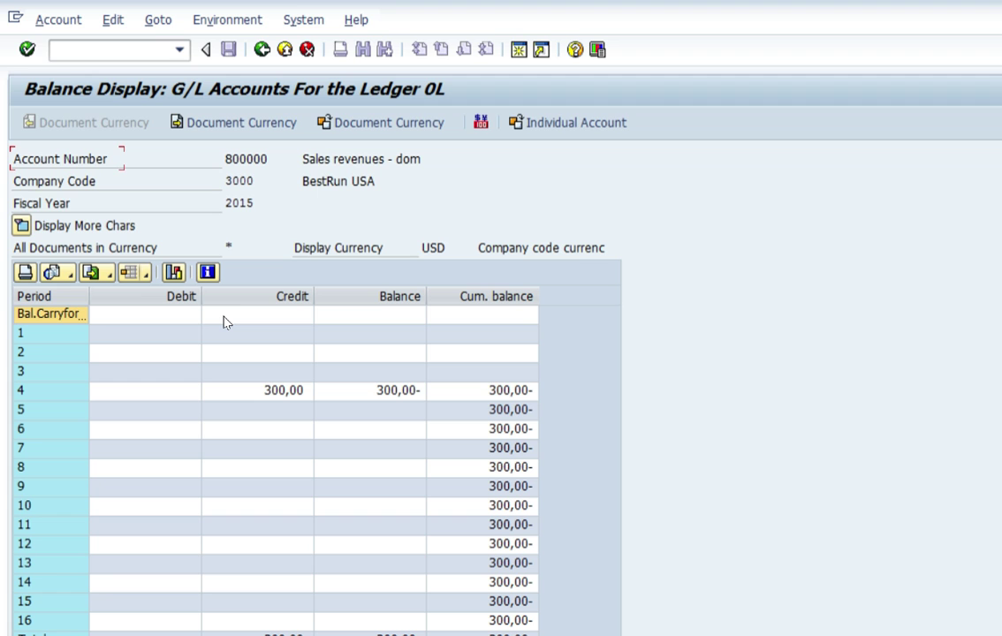
pyautogui.press('F2')
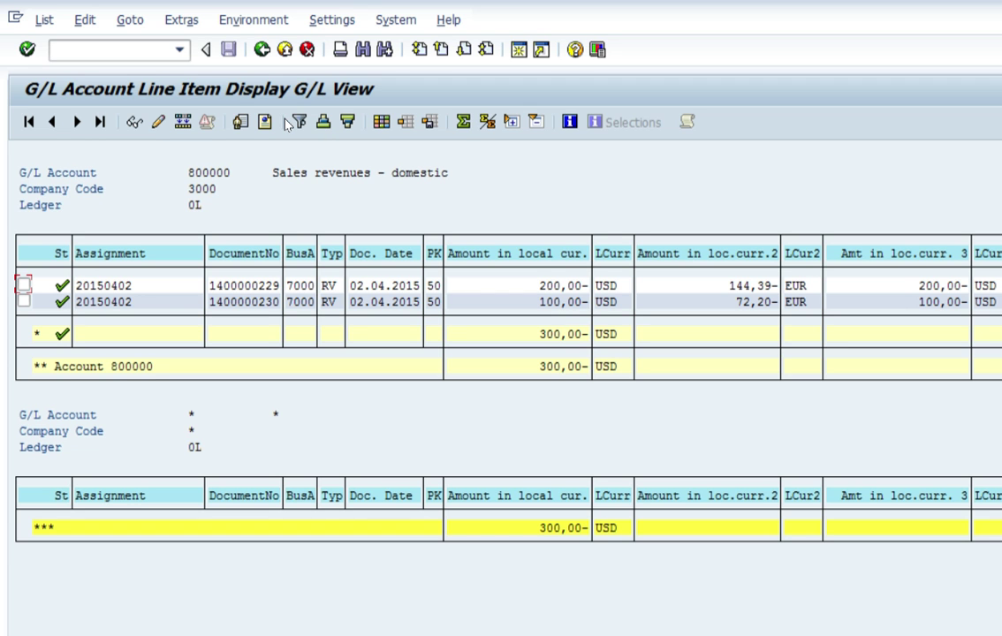
pyautogui.click(207, 50)
pyautogui.click(208, 50)
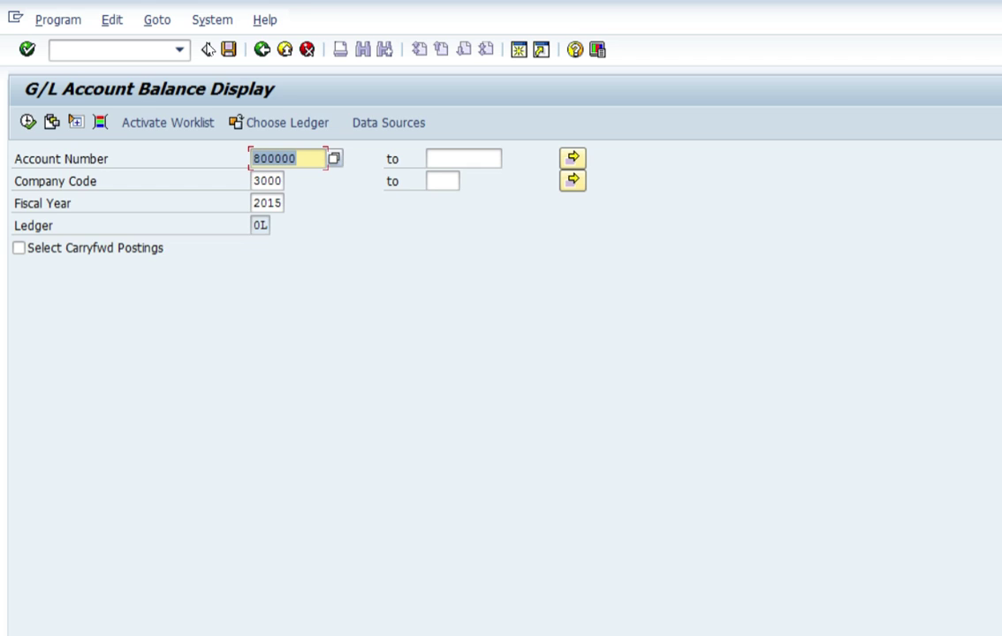
pyautogui.click(208, 50)
# Run transaction KE24 and restrict the actual line item selection to company code 3000
pyautogui.click(76, 41)
pyautogui.write('ke24')
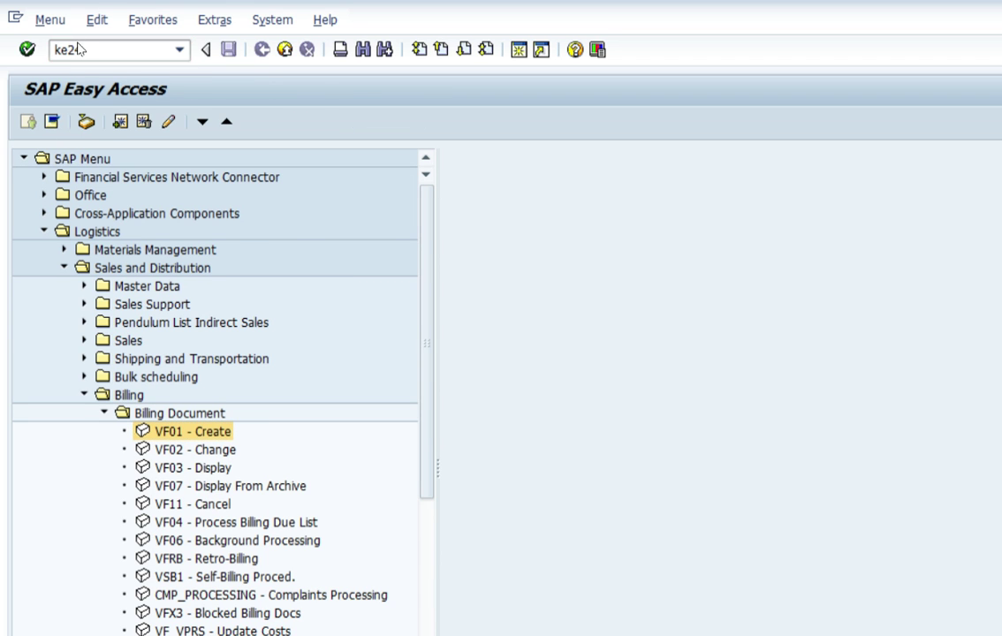
pyautogui.press('Return')
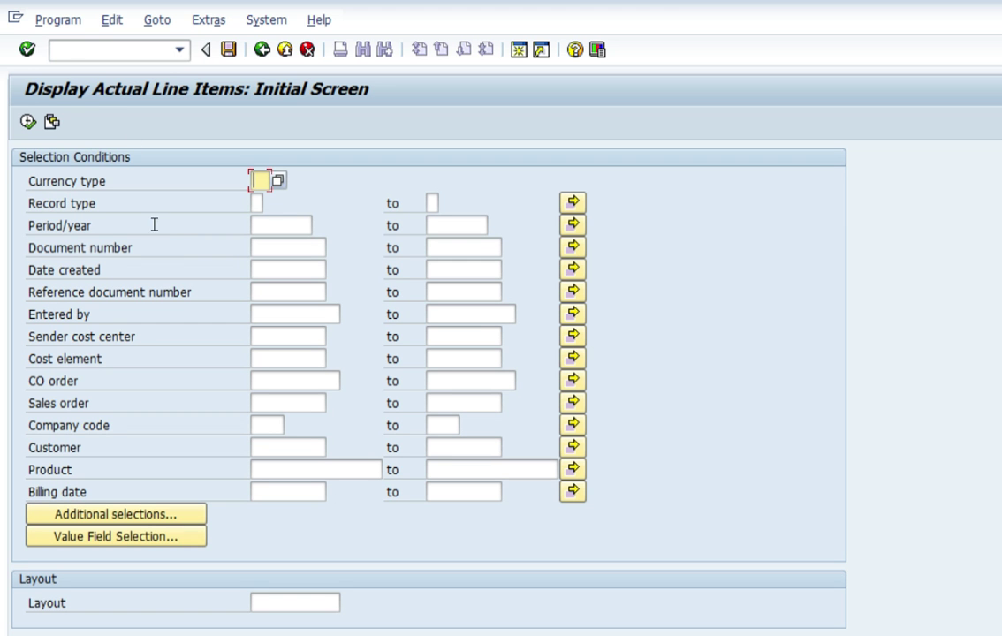
pyautogui.press('Down')
pyautogui.press('Down')
pyautogui.press('Down')
pyautogui.press('Down')
pyautogui.press('Down')
pyautogui.press('Down')
pyautogui.press('Down')
pyautogui.press('Down')
pyautogui.press('Down')
pyautogui.press('Down')
pyautogui.press('Down')
pyautogui.write('3000')
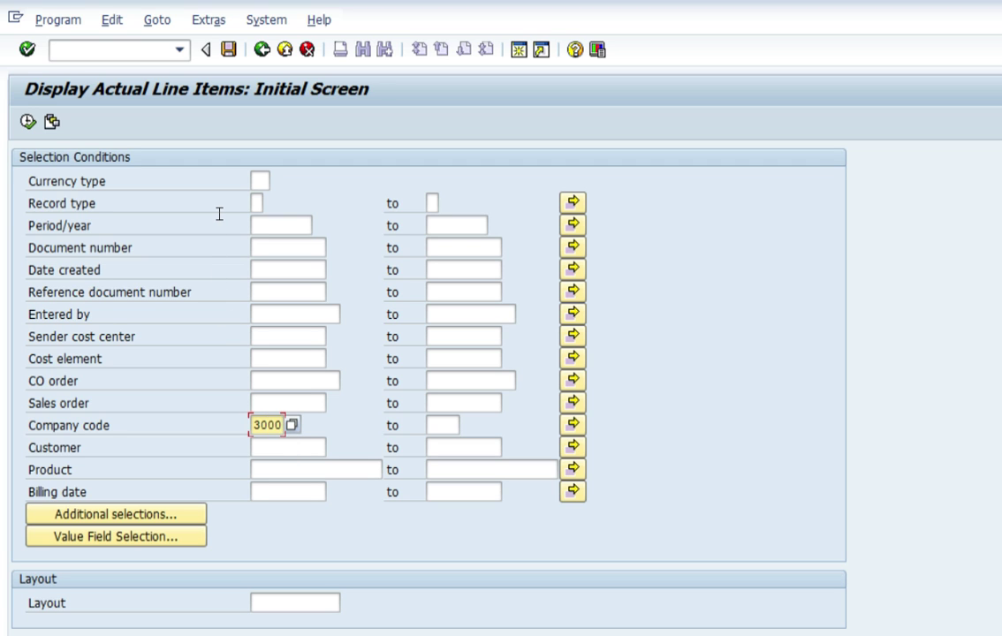
# Set the creation date range for the line items from 01.04.2015 to 02.04.2015
pyautogui.press('Up')
pyautogui.press('Up')
pyautogui.press('Up')
pyautogui.press('Up')
pyautogui.press('Up')
pyautogui.press('Up')
pyautogui.press('Up')
pyautogui.press('Down')
pyautogui.press('Return')
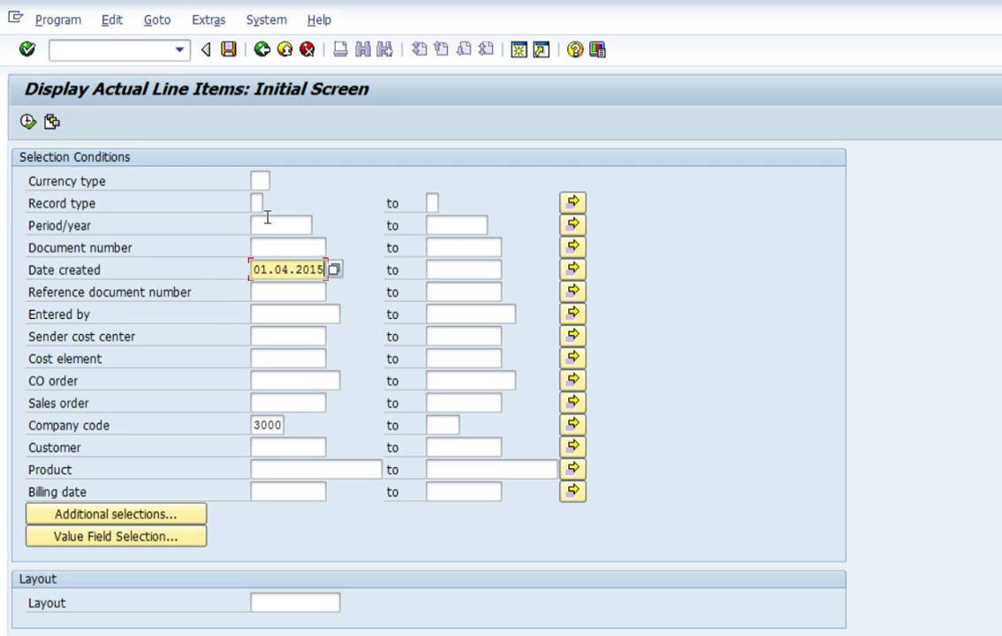
pyautogui.press('Tab')
pyautogui.press('Down')
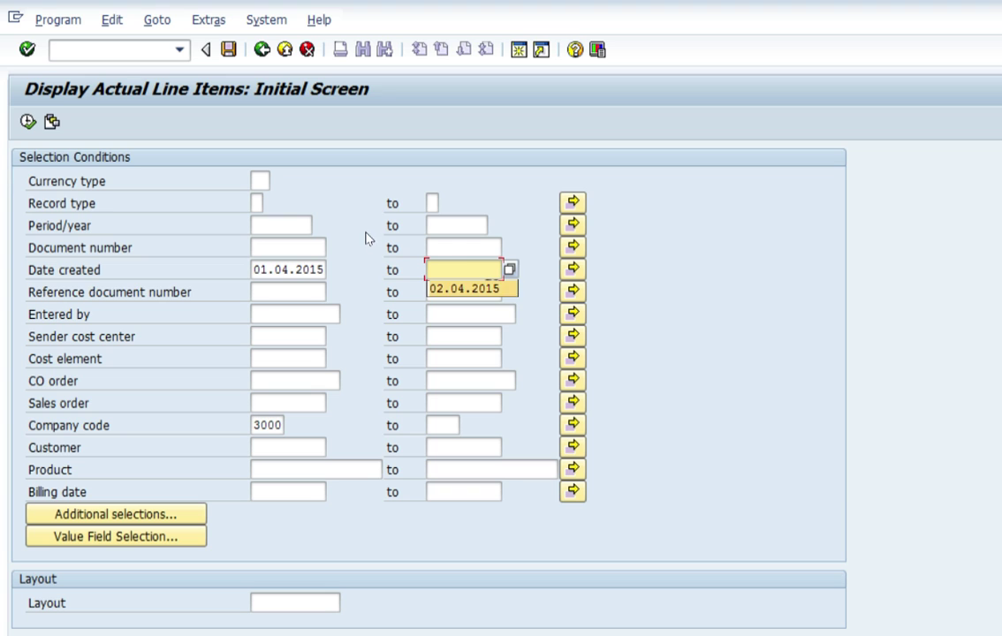
pyautogui.press('Return')
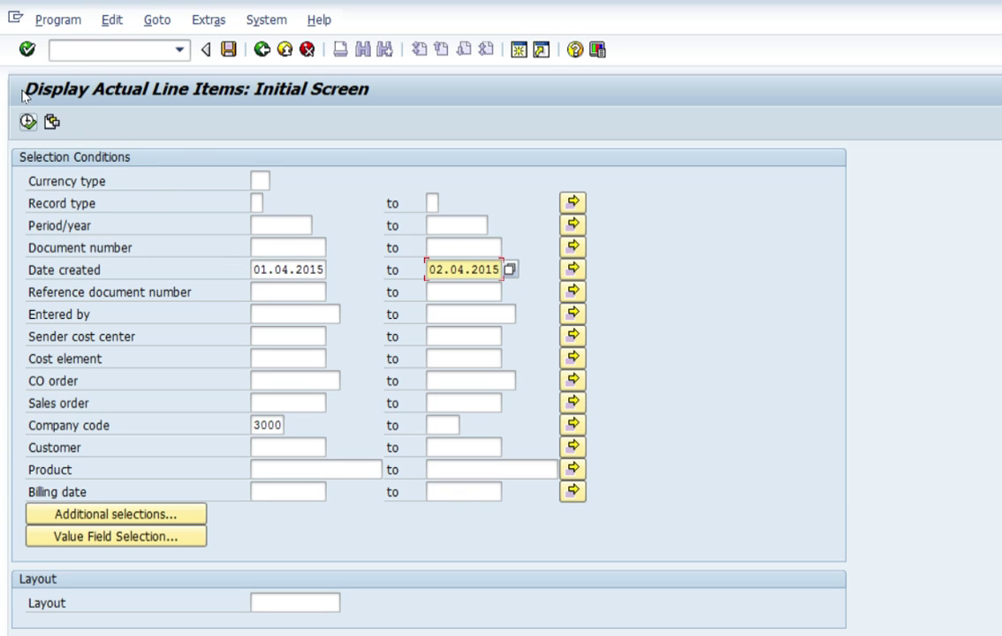
# Set the currency type to 10 and execute the line item selection, accepting the selection criteria notice
pyautogui.press('Up')
pyautogui.press('Up')
pyautogui.press('Up')
pyautogui.press('Up')
pyautogui.write('10')
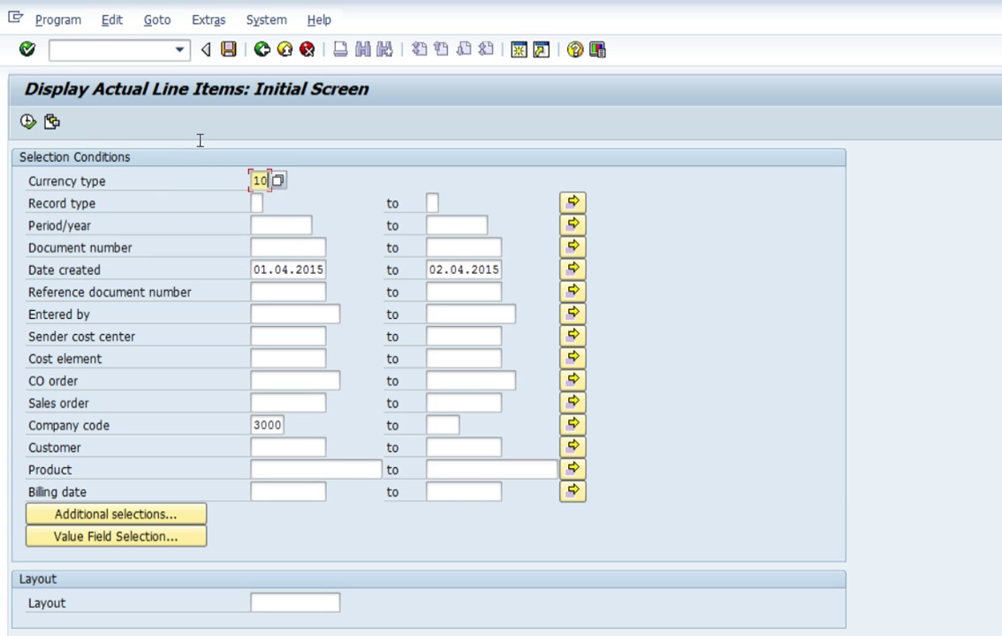
pyautogui.click(27, 119)
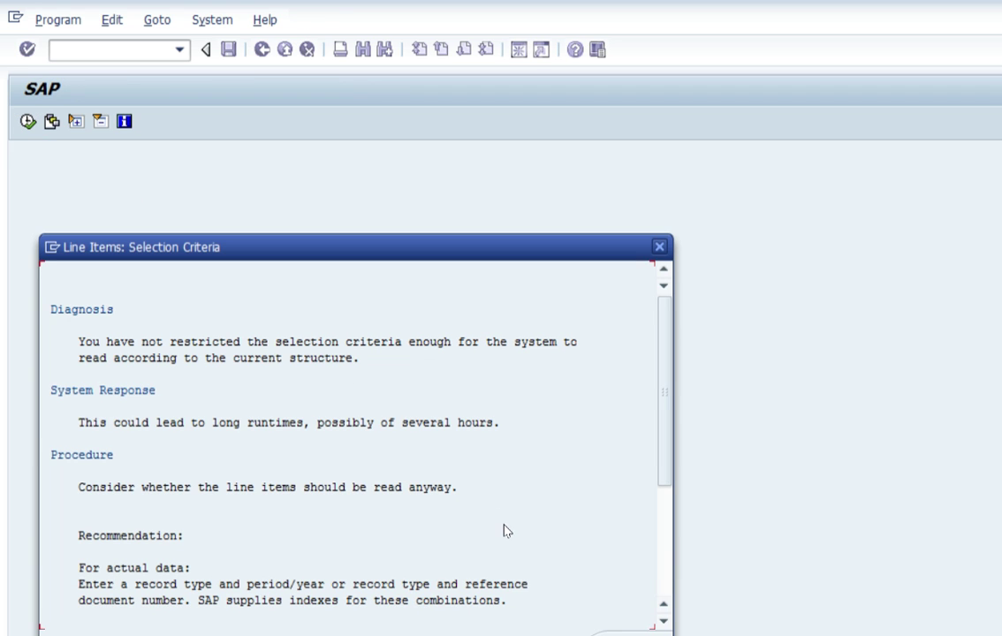
pyautogui.press('Return')
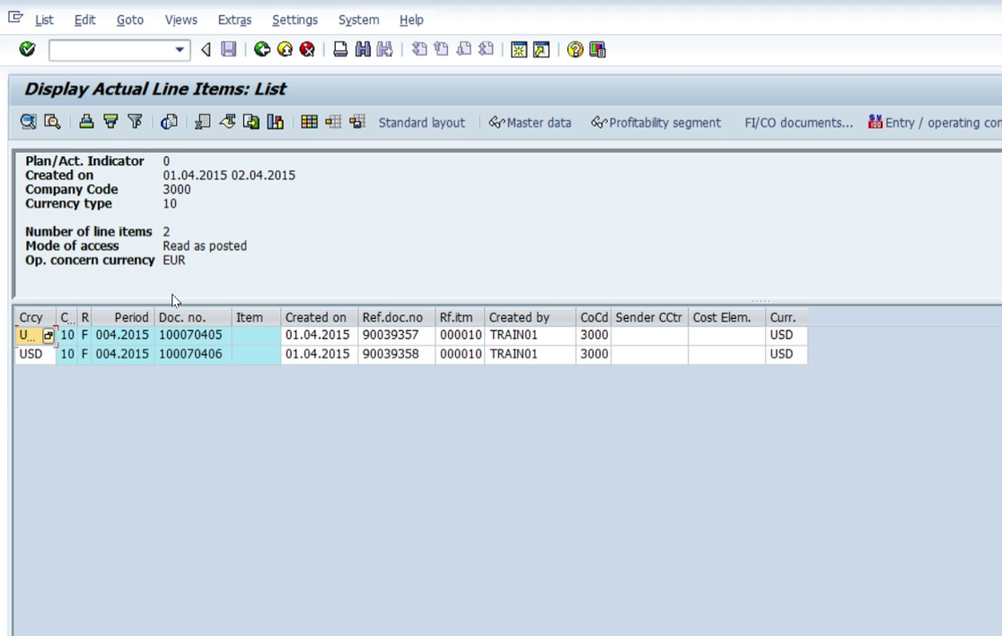
# Display the value fields of the second listed line item and return to the line item list
pyautogui.press('F2')
pyautogui.click(181, 231)
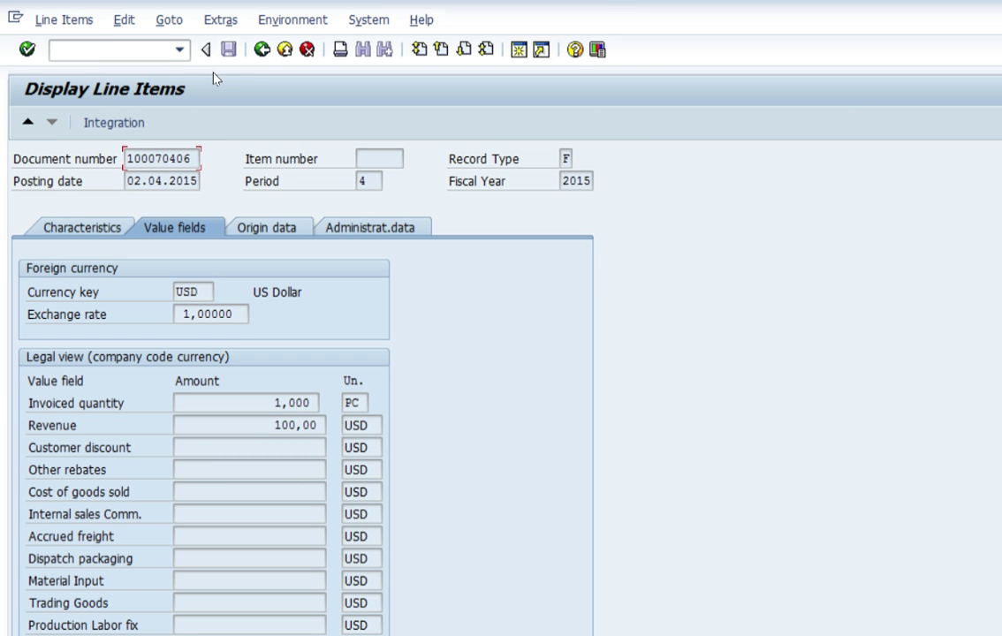
pyautogui.press('F3')
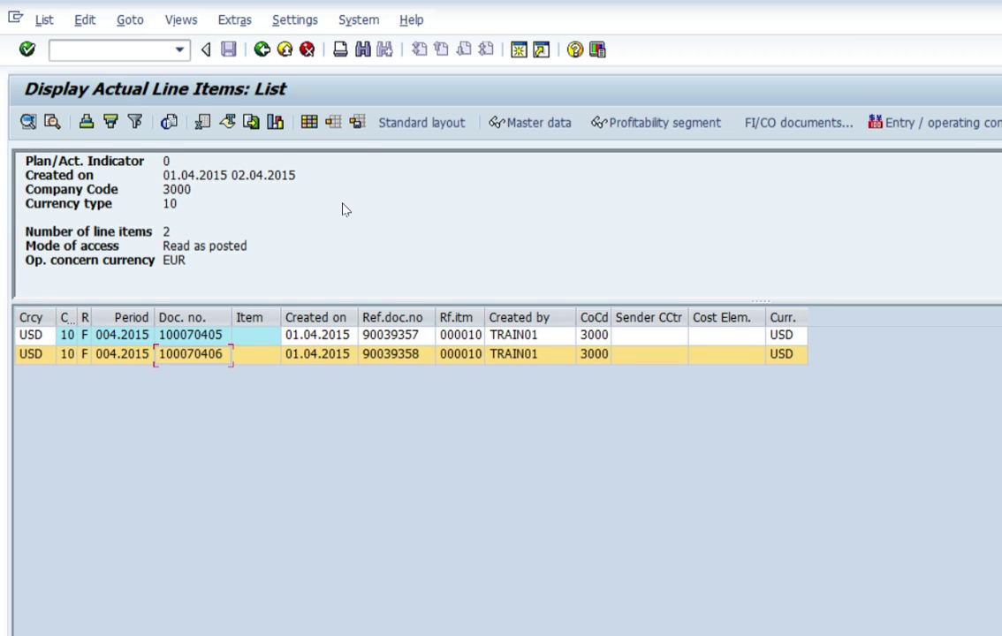